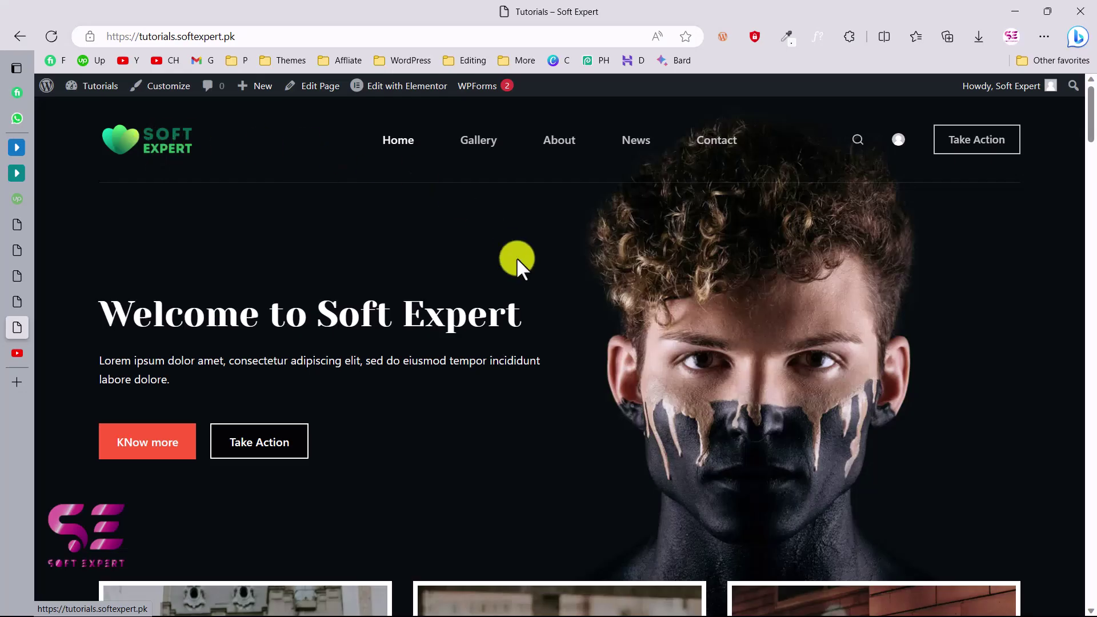
# Replace the hero heading text with 'Welcome to Soft Expert'
pyautogui.scroll(-1, 517, 258)
pyautogui.scroll(-10, 448, 310)
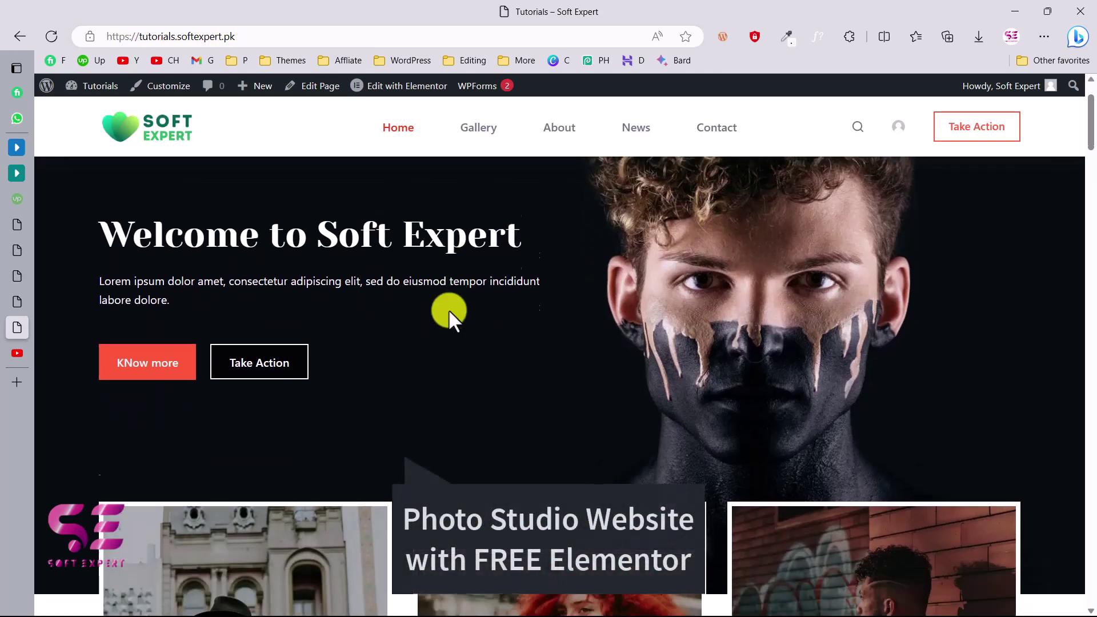
pyautogui.scroll(-15, 449, 310)
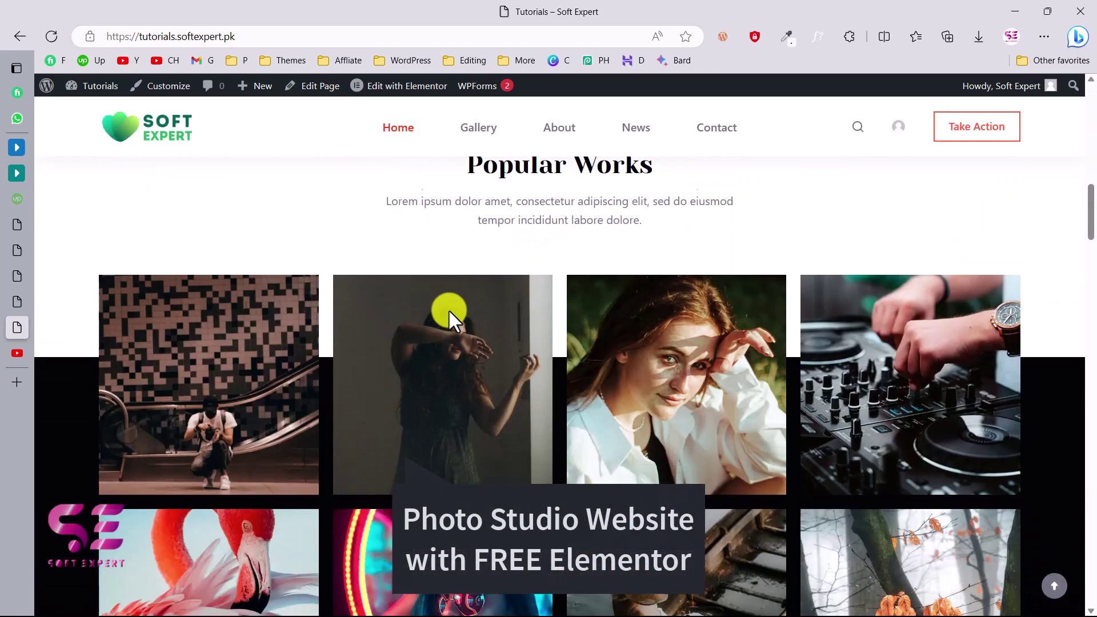
pyautogui.scroll(-12, 448, 309)
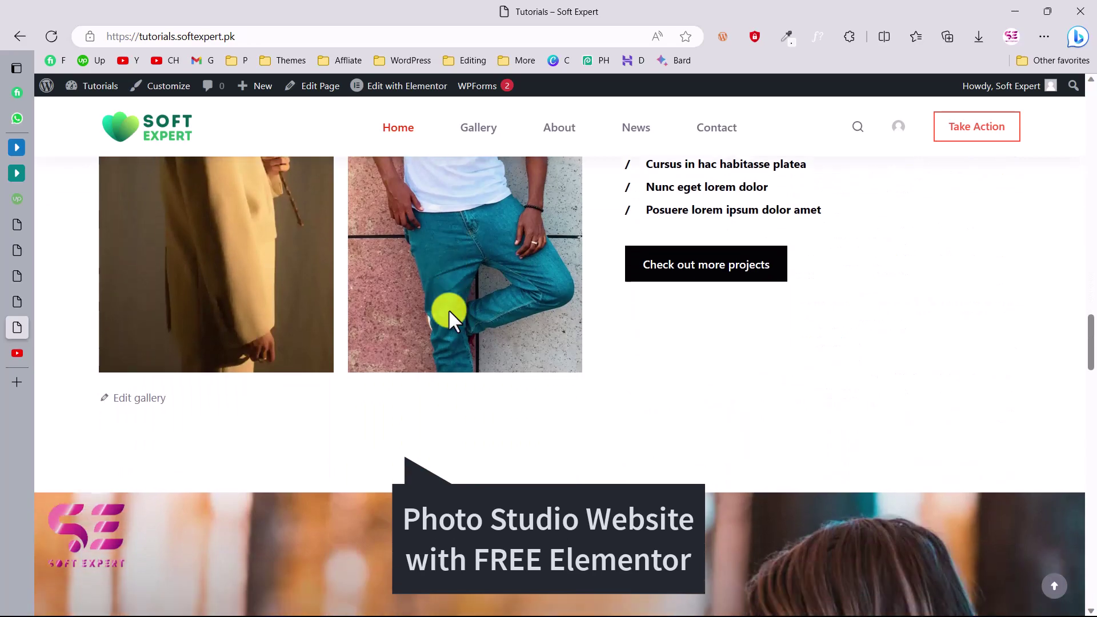
pyautogui.scroll(-15, 448, 310)
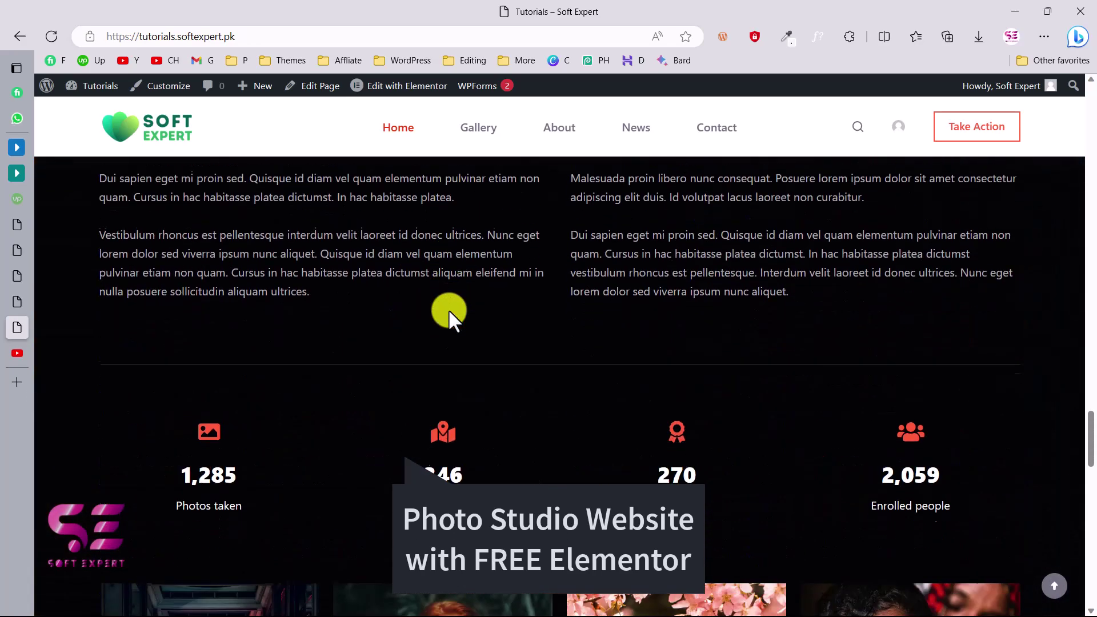
pyautogui.scroll(-8, 448, 310)
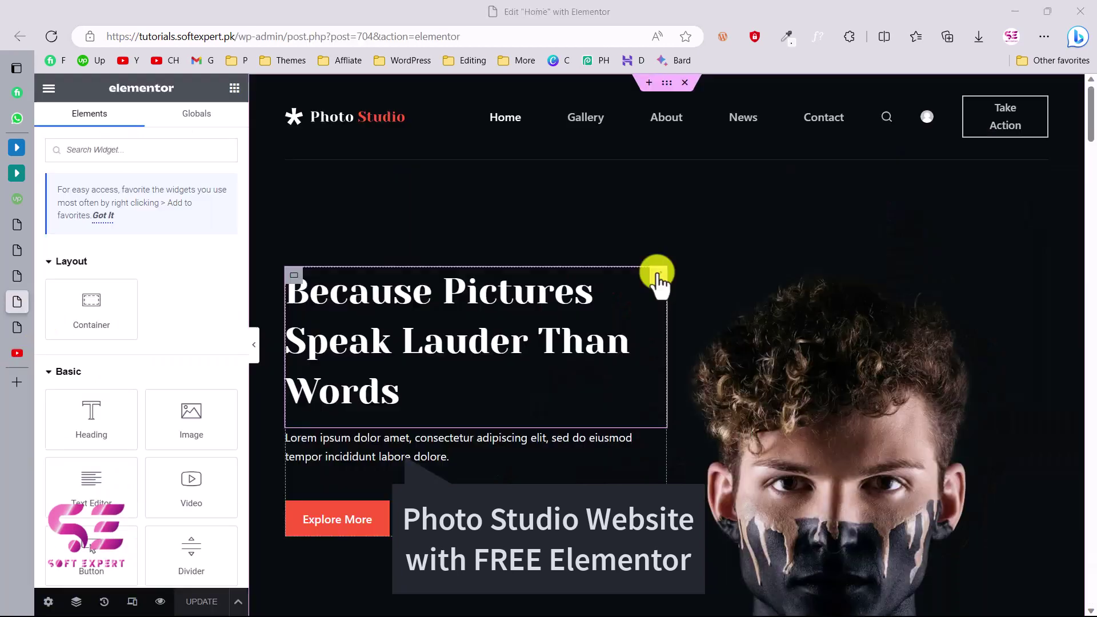
pyautogui.click(653, 276)
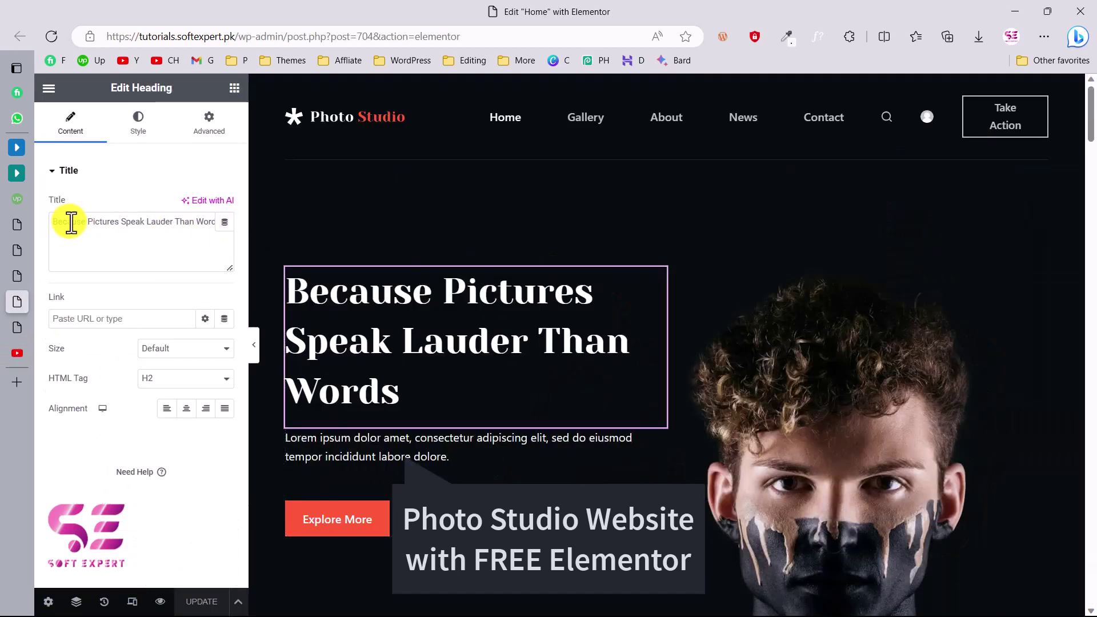
pyautogui.moveTo(49, 221); pyautogui.dragTo(235, 224)
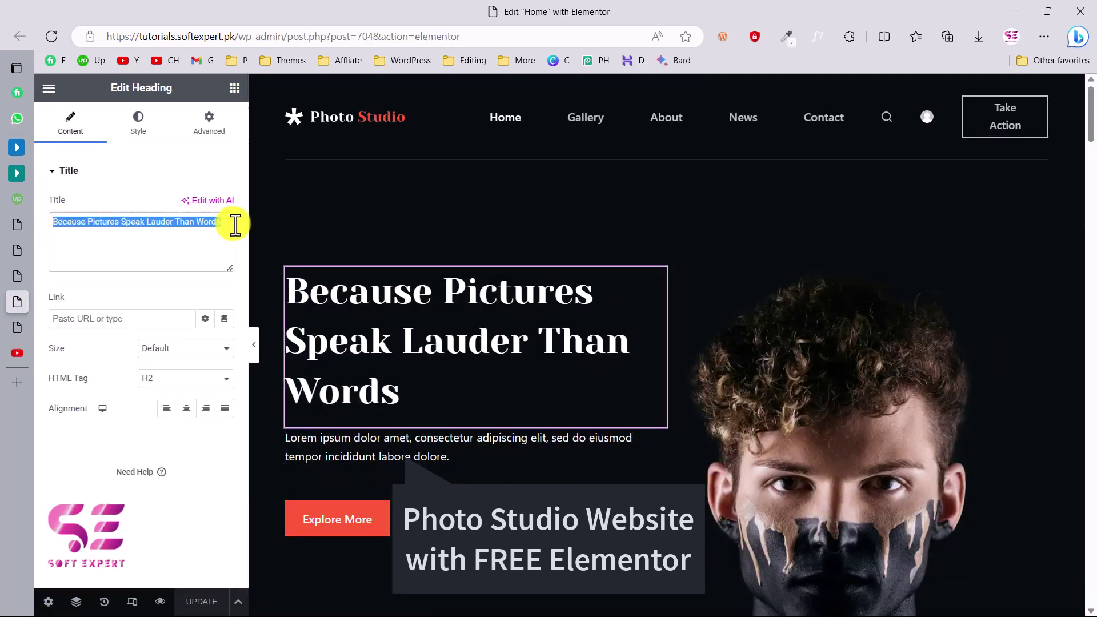
pyautogui.write('Welcome to Soft Ex')
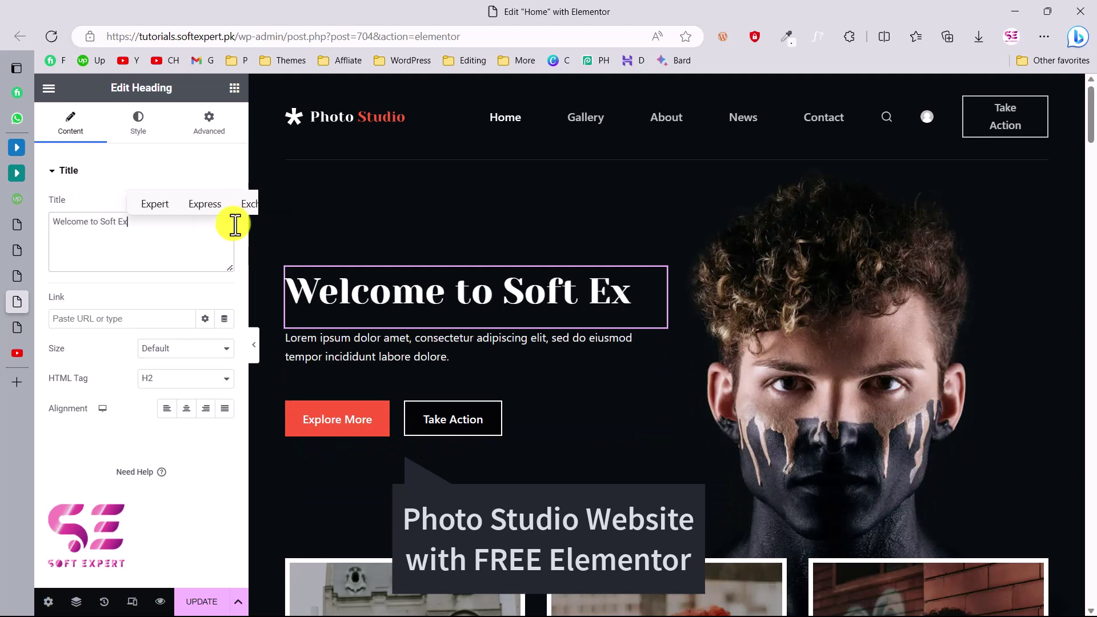
pyautogui.write('pert')
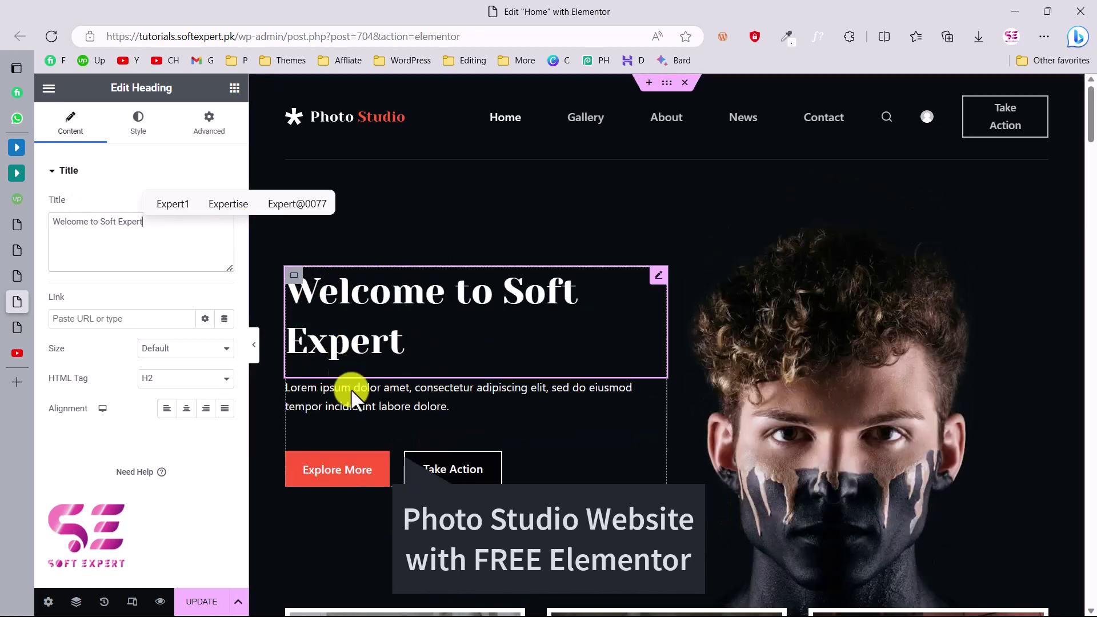
pyautogui.click(384, 472)
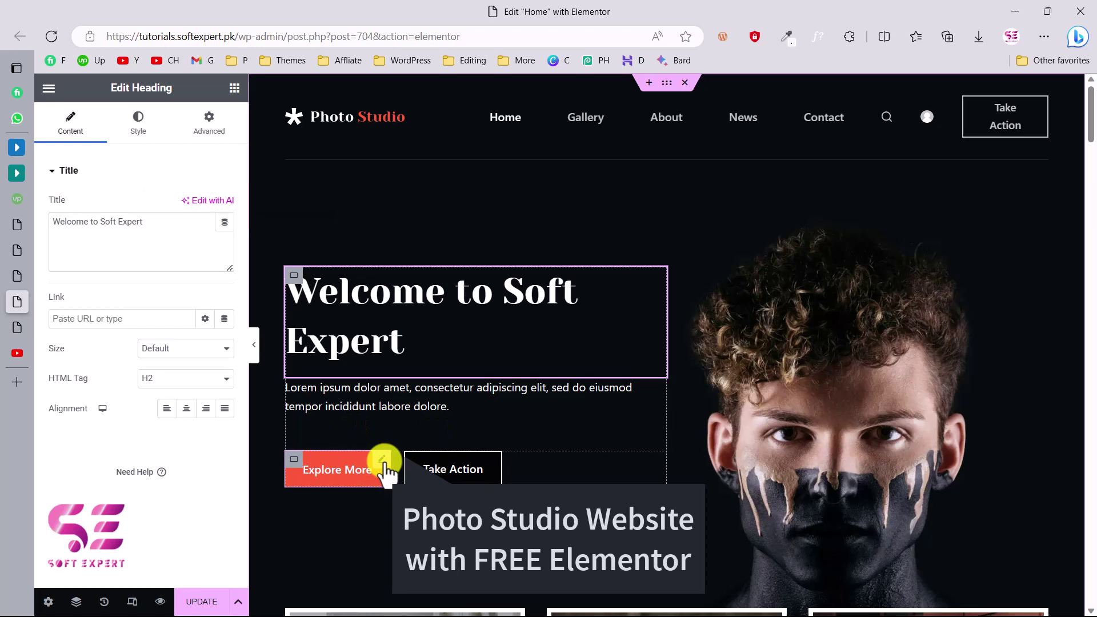
# Begin importing the Photo Studio starter site by installing the child theme
pyautogui.click(383, 469)
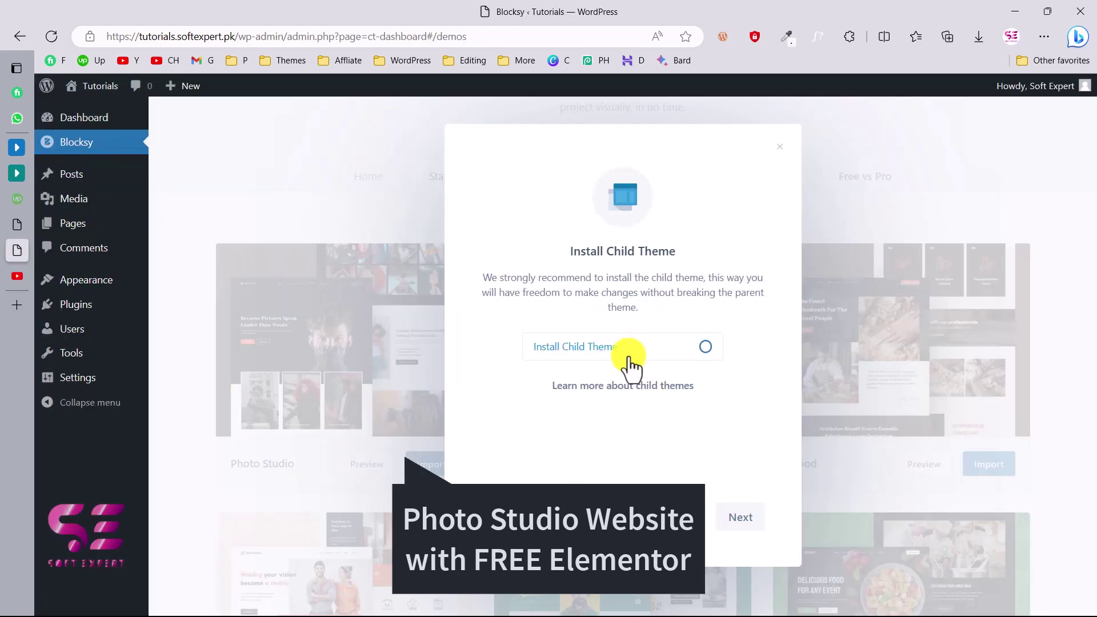
pyautogui.click(724, 519)
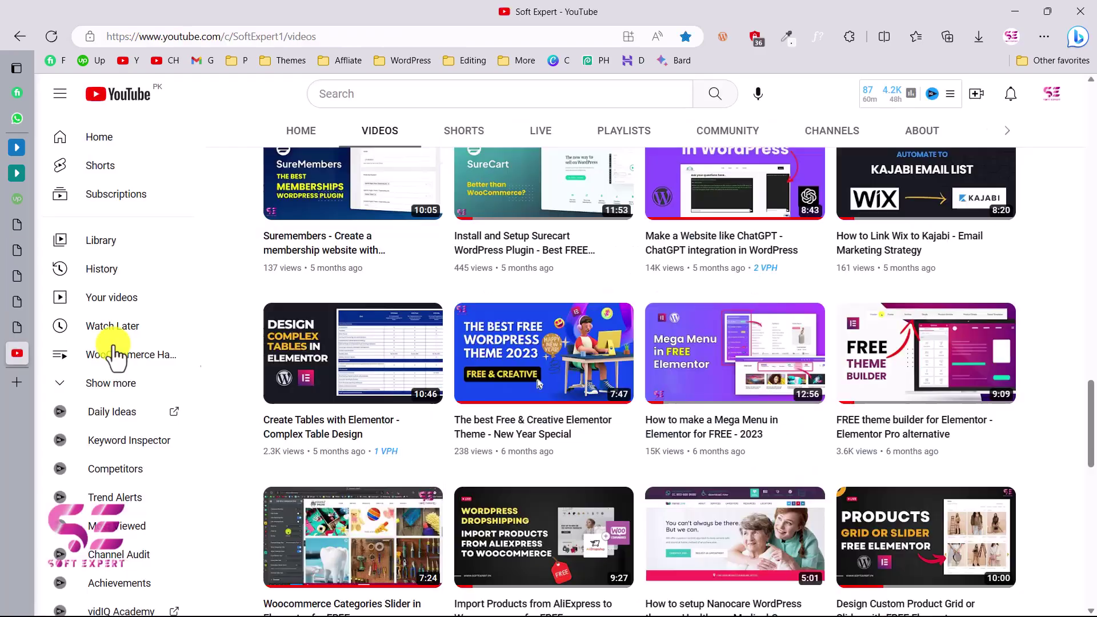
pyautogui.scroll(10, 354, 383)
pyautogui.scroll(15, 354, 388)
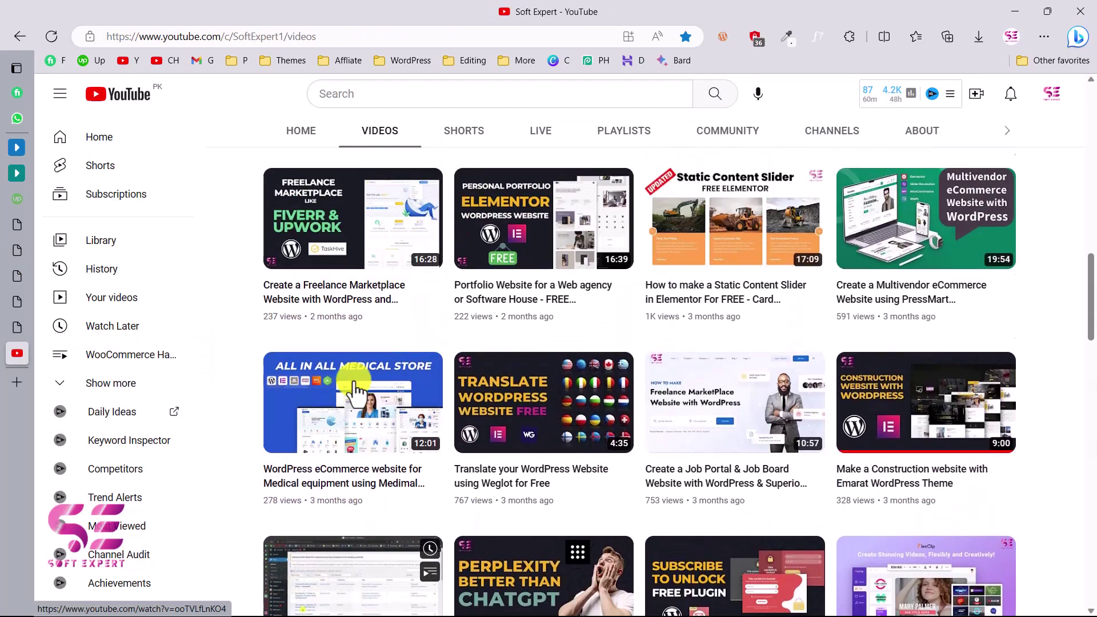
pyautogui.scroll(5, 355, 392)
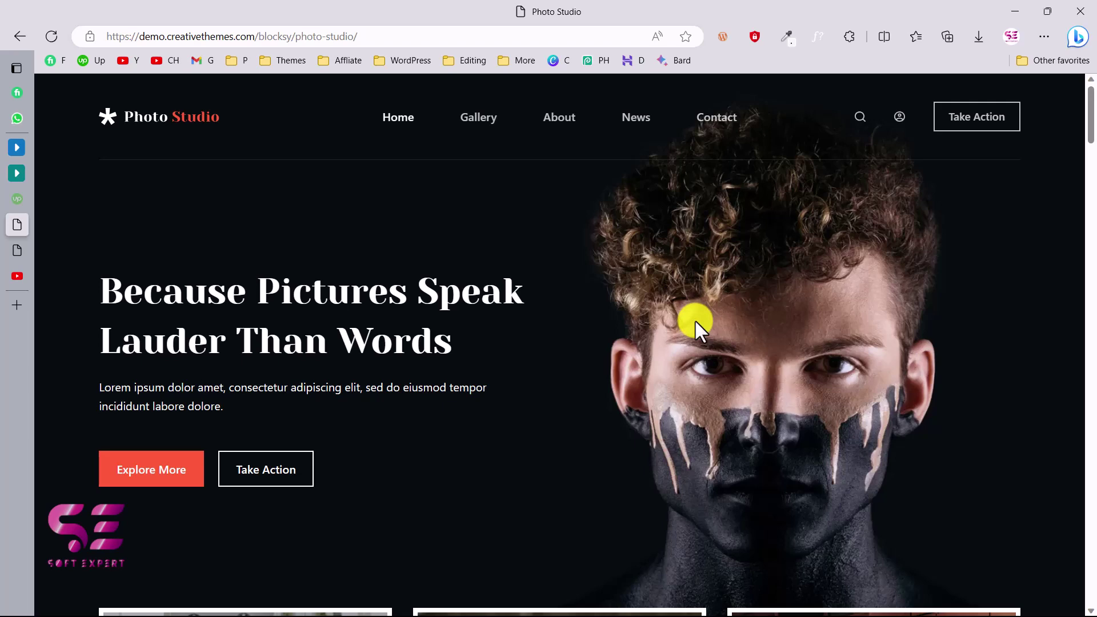
# Enlarge the woman portrait photo, step through the next gallery photos, then close the viewer
pyautogui.scroll(-8, 694, 320)
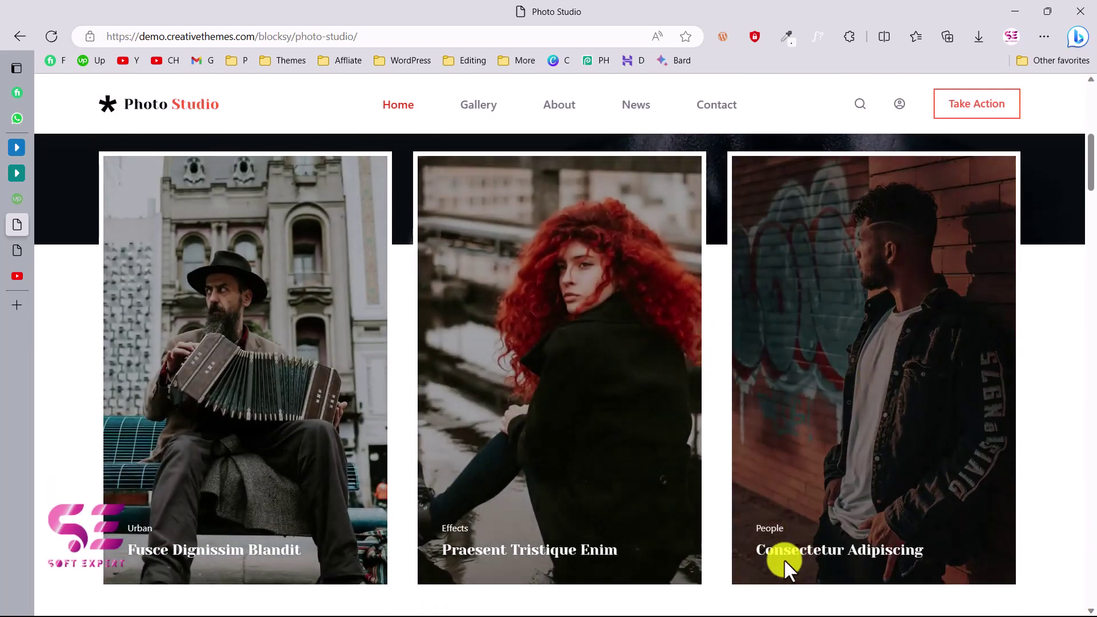
pyautogui.scroll(-8, 273, 537)
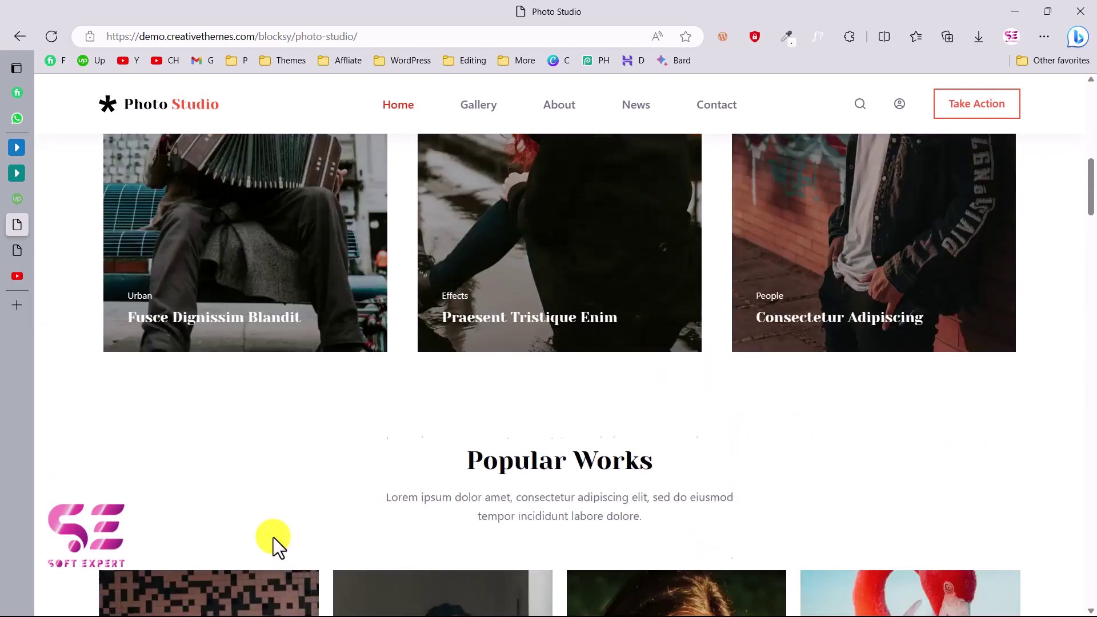
pyautogui.scroll(-2, 272, 536)
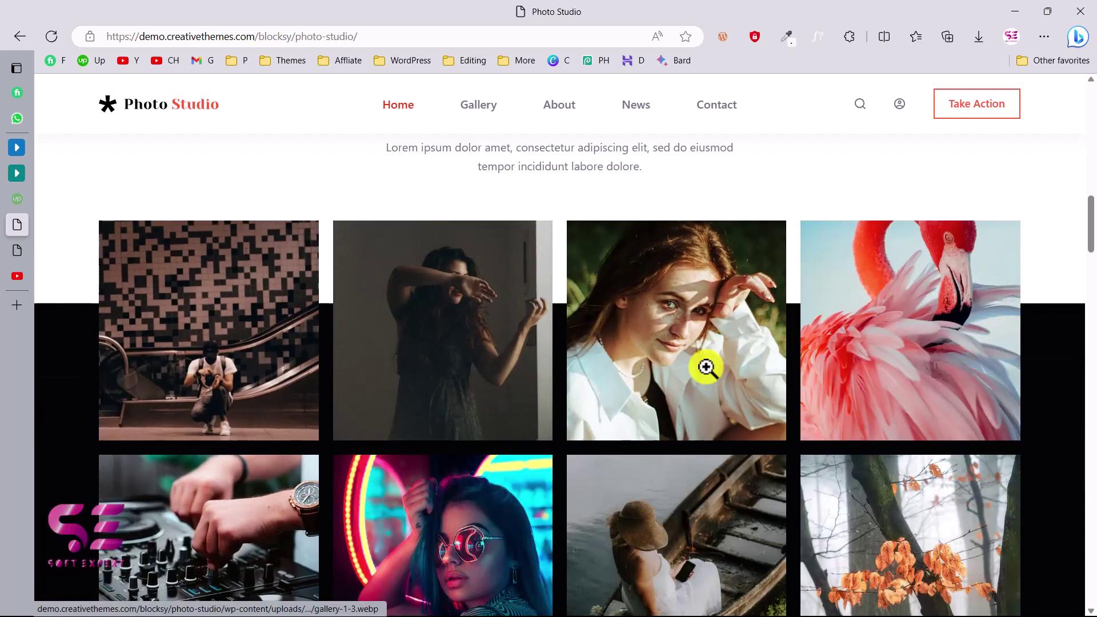
pyautogui.scroll(-3, 706, 367)
pyautogui.scroll(2, 387, 349)
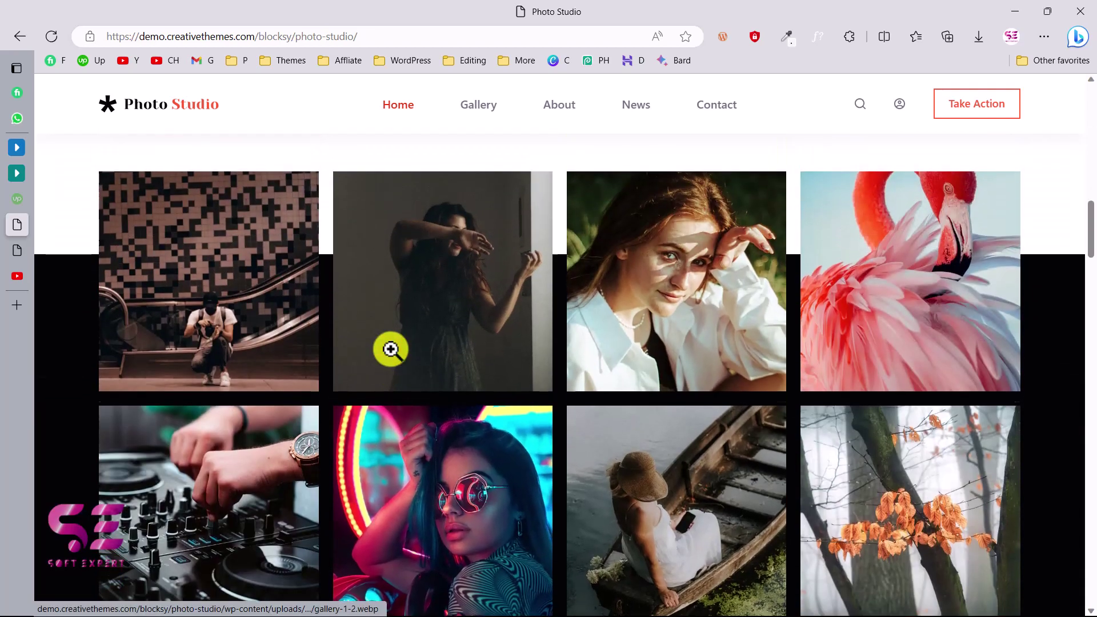
pyautogui.click(626, 339)
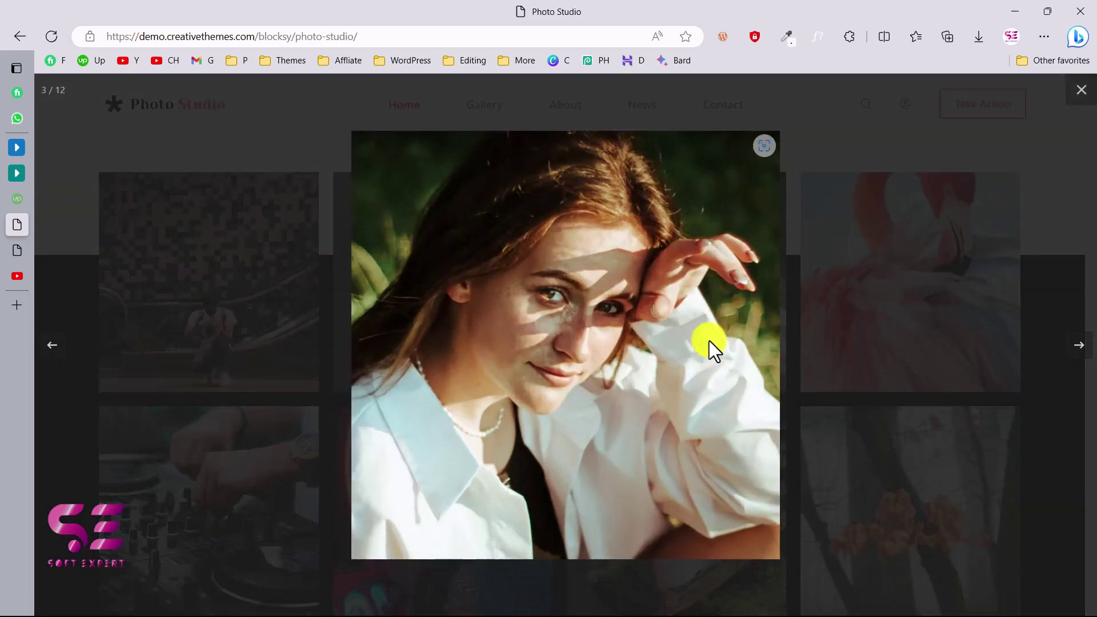
pyautogui.click(1079, 345)
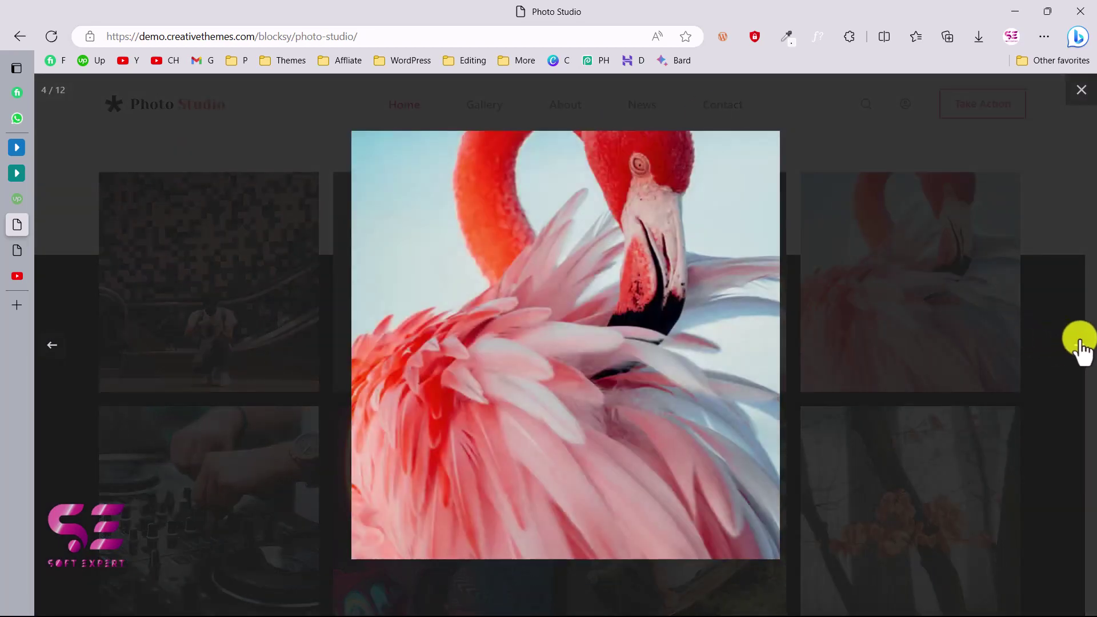
pyautogui.click(1079, 346)
pyautogui.click(1079, 347)
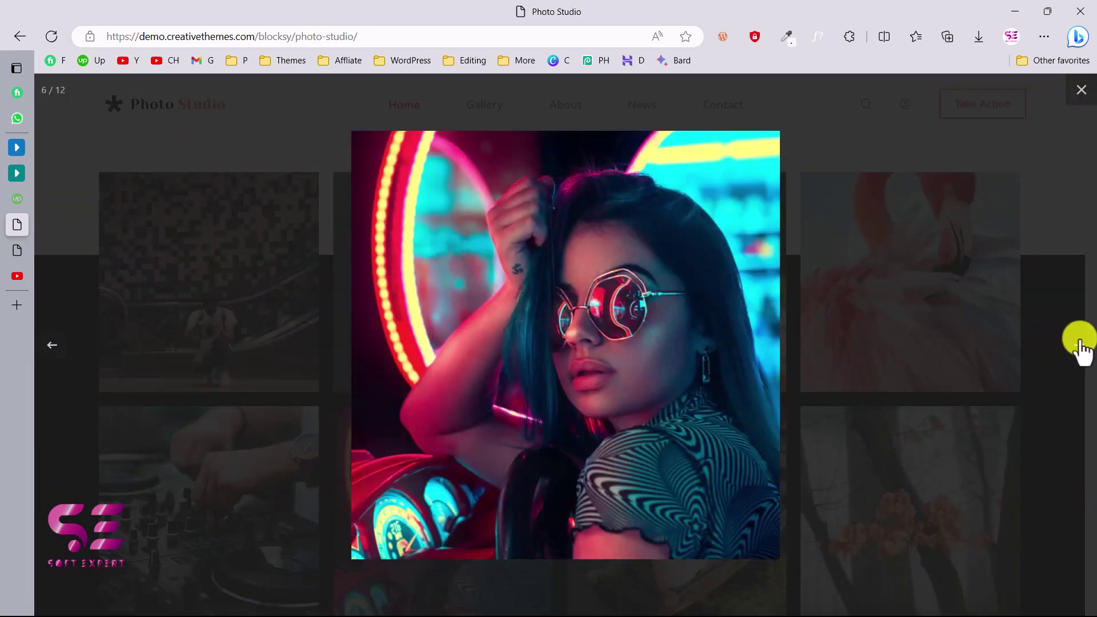
pyautogui.click(1082, 90)
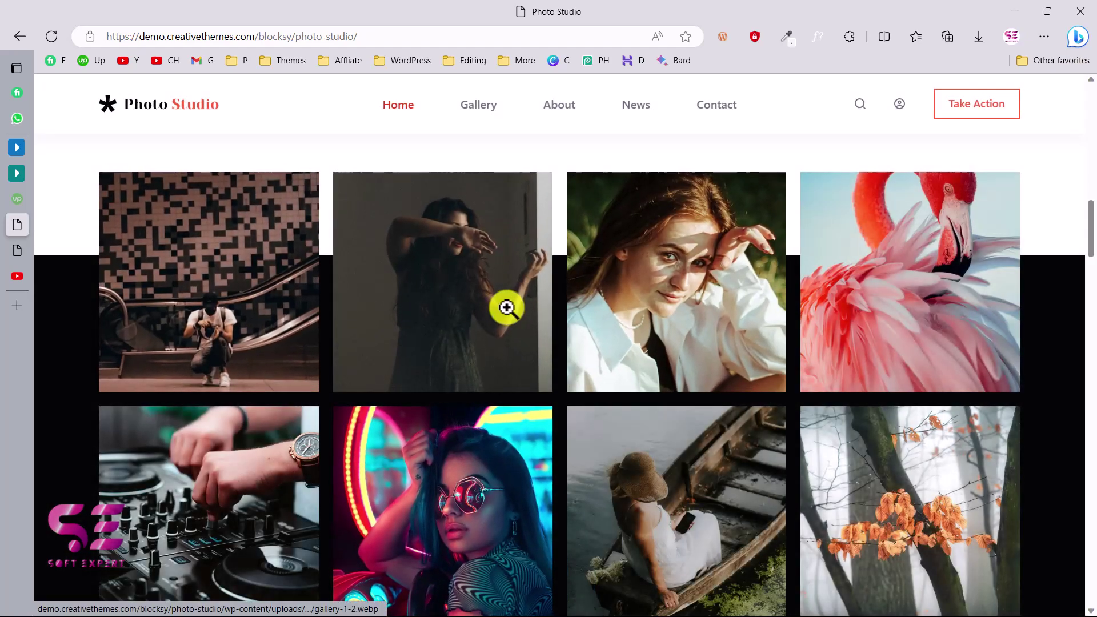
# Scroll down the rest of the homepage, then go to the Gallery page
pyautogui.scroll(-10, 507, 308)
pyautogui.scroll(-3, 506, 308)
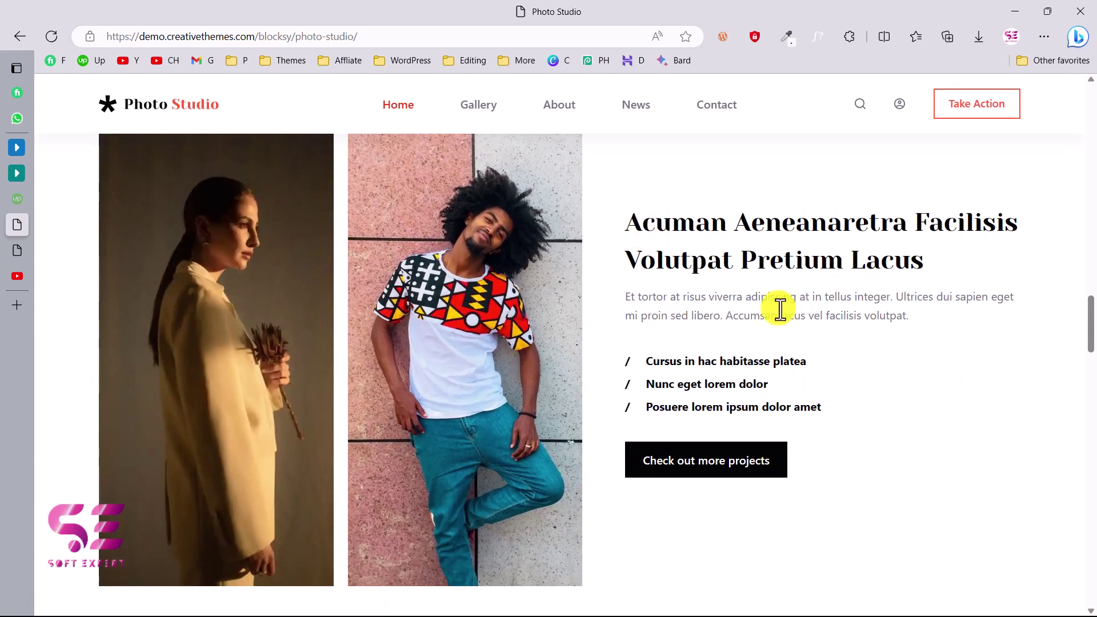
pyautogui.scroll(-10, 780, 308)
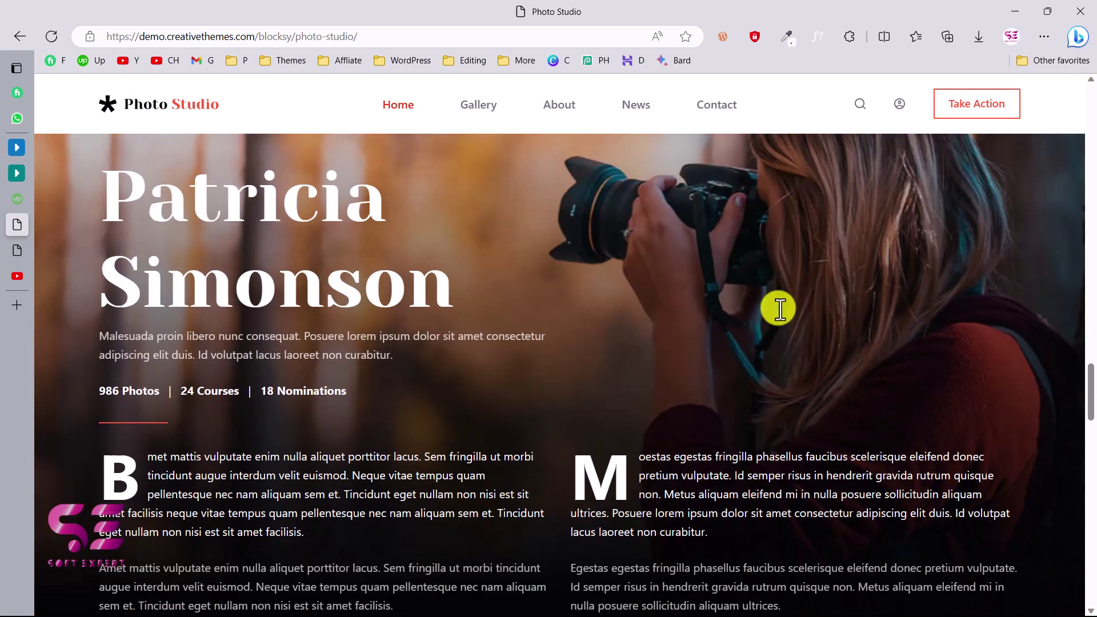
pyautogui.scroll(-4, 229, 286)
pyautogui.scroll(-7, 296, 328)
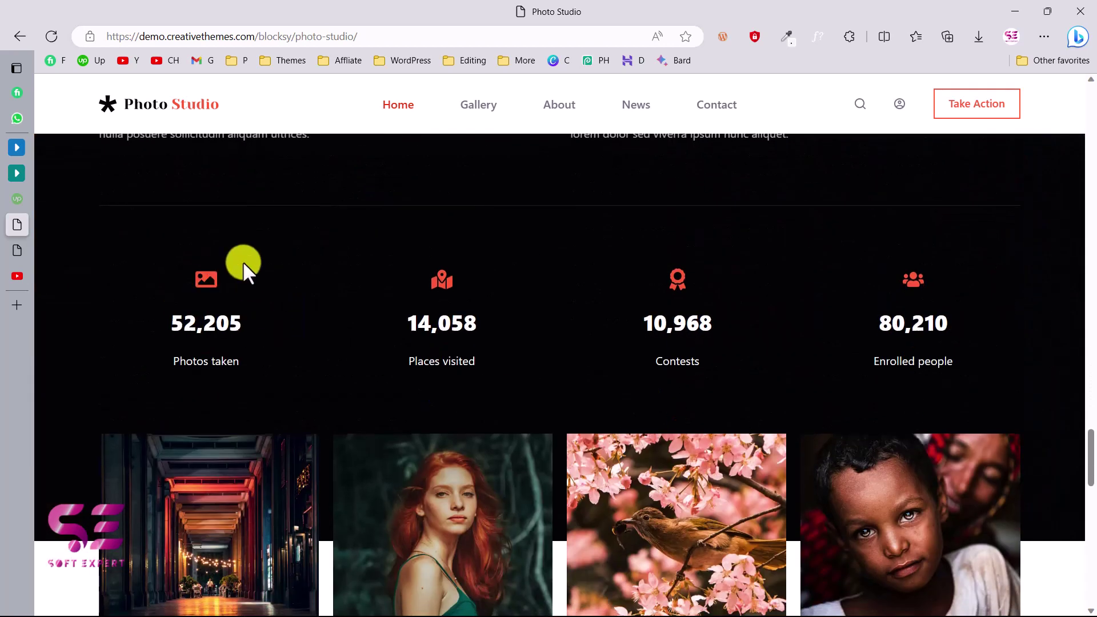
pyautogui.scroll(-3, 651, 328)
pyautogui.scroll(-3, 655, 333)
pyautogui.scroll(-8, 605, 243)
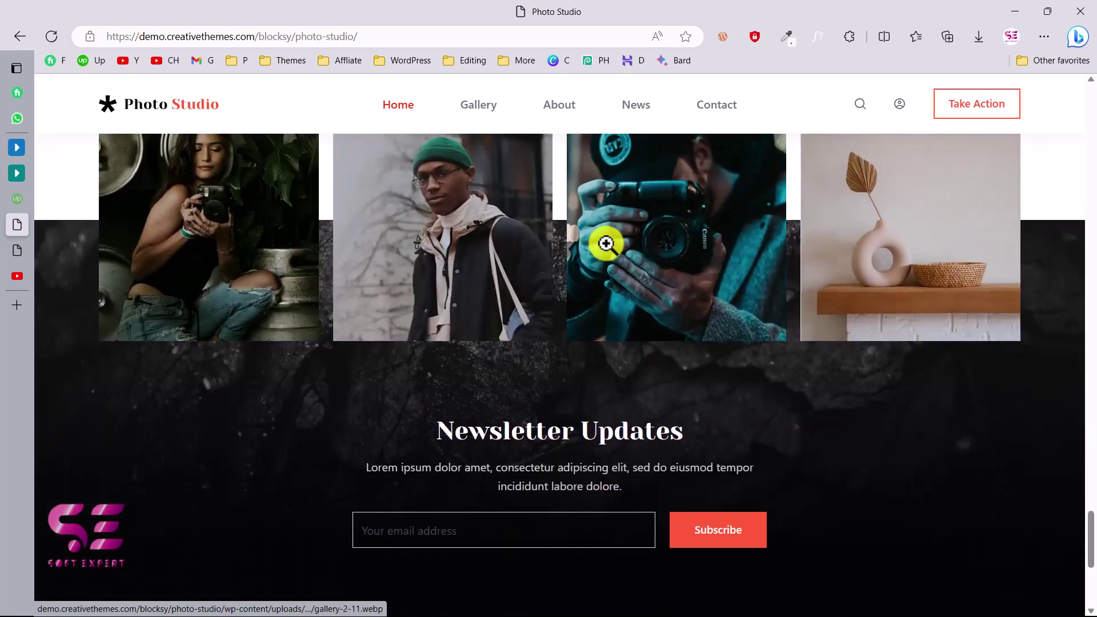
pyautogui.scroll(-3, 605, 243)
pyautogui.scroll(-3, 563, 331)
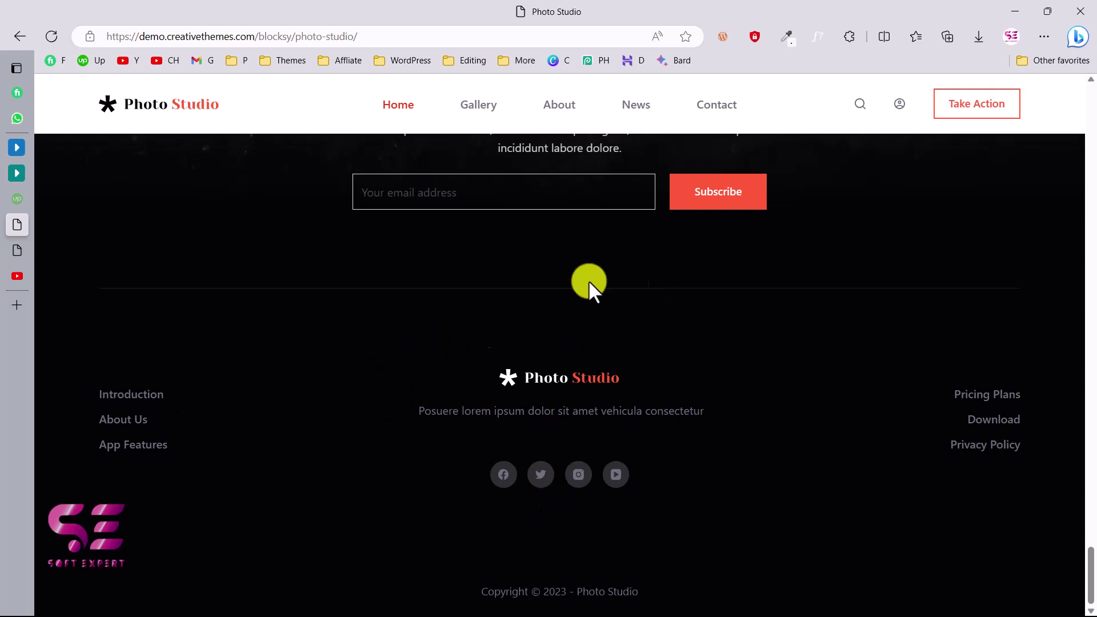
pyautogui.click(486, 108)
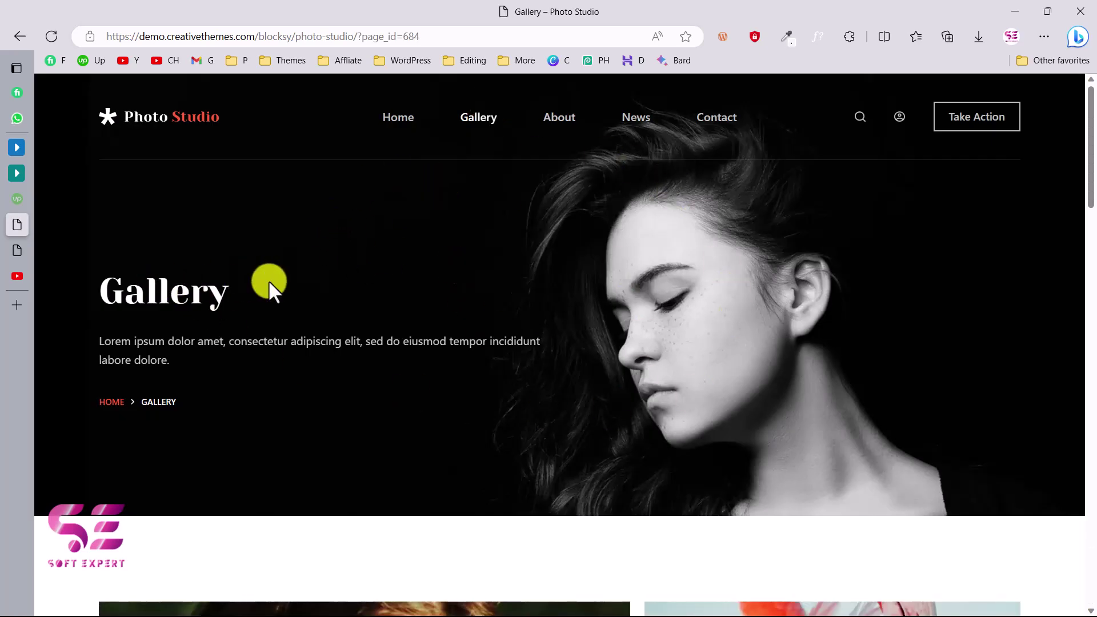
# Scroll through the About and News demo pages
pyautogui.scroll(-10, 268, 281)
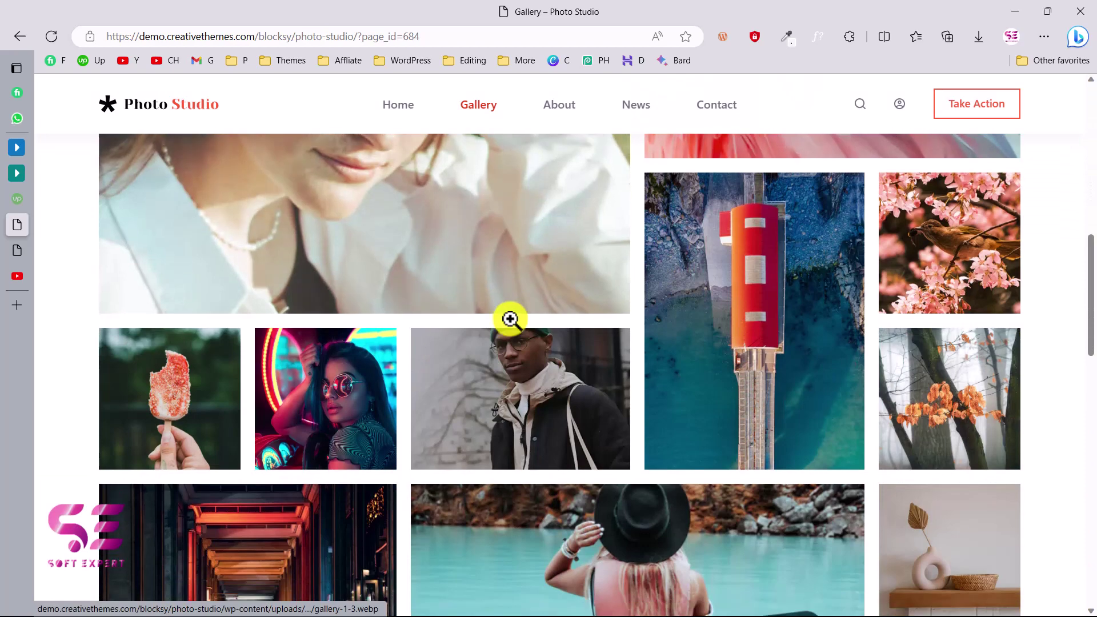
pyautogui.scroll(-10, 686, 362)
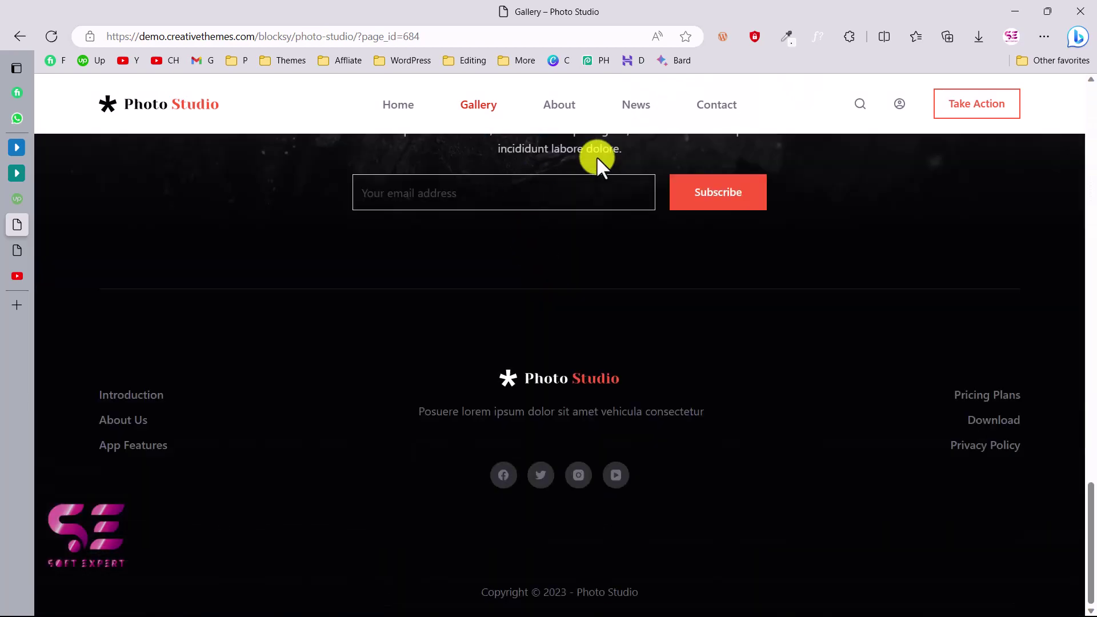
pyautogui.scroll(3, 638, 214)
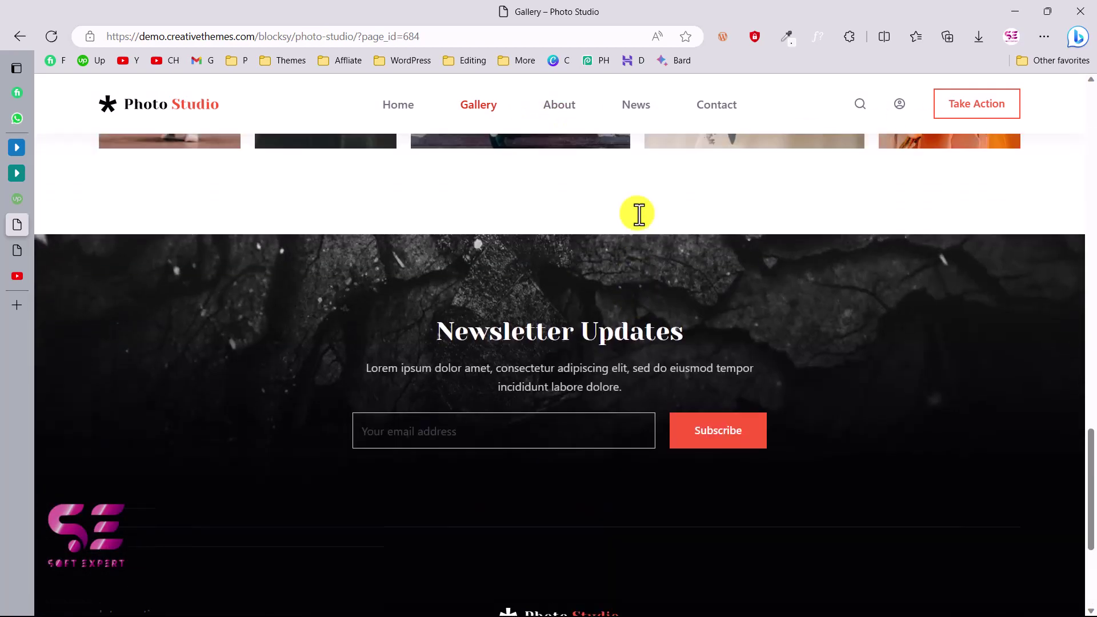
pyautogui.scroll(10, 637, 214)
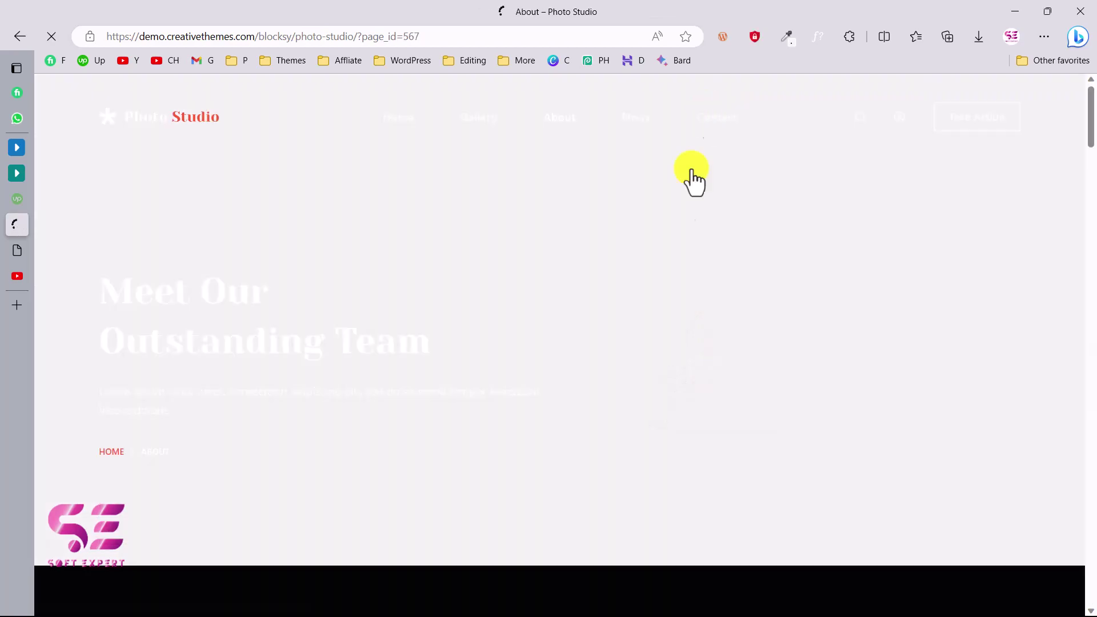
pyautogui.scroll(-6, 672, 267)
pyautogui.scroll(-12, 671, 266)
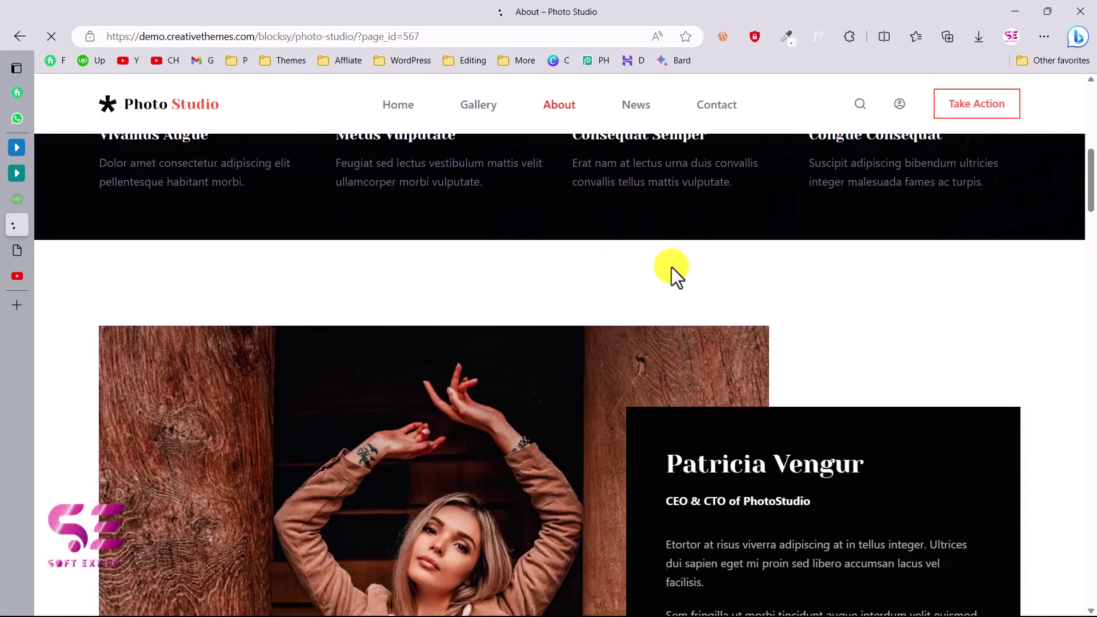
pyautogui.scroll(-15, 672, 267)
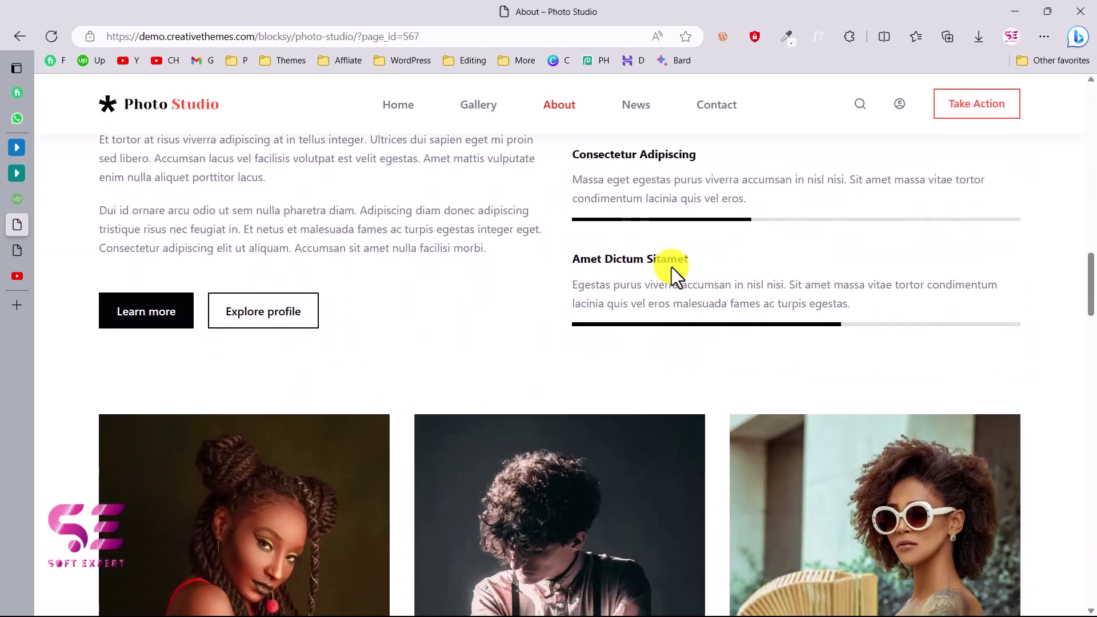
pyautogui.scroll(-15, 671, 267)
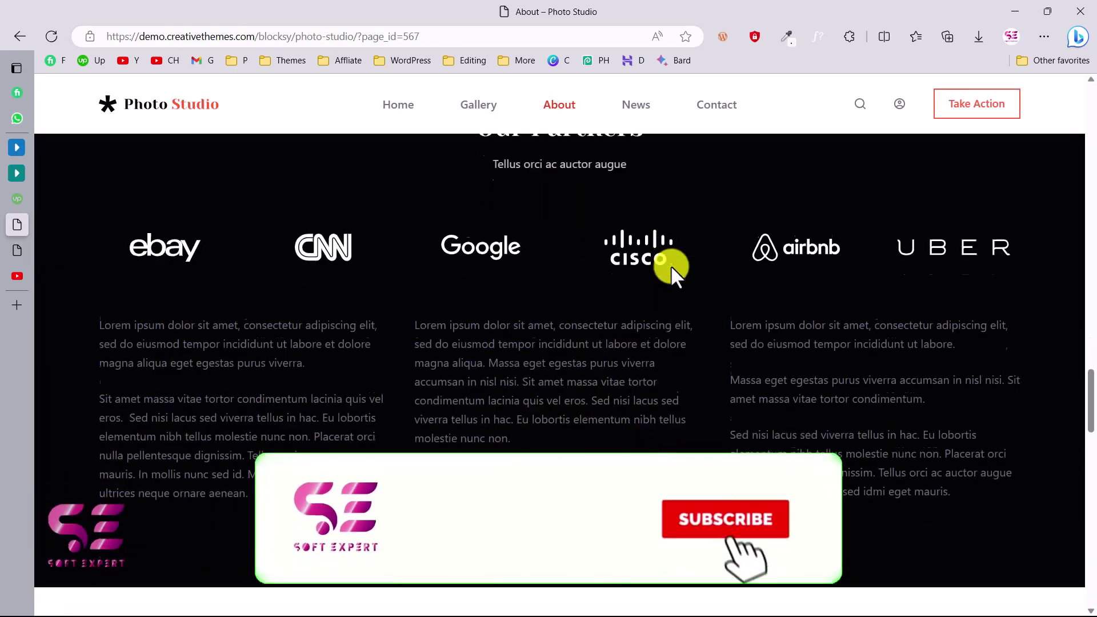
pyautogui.scroll(-10, 671, 265)
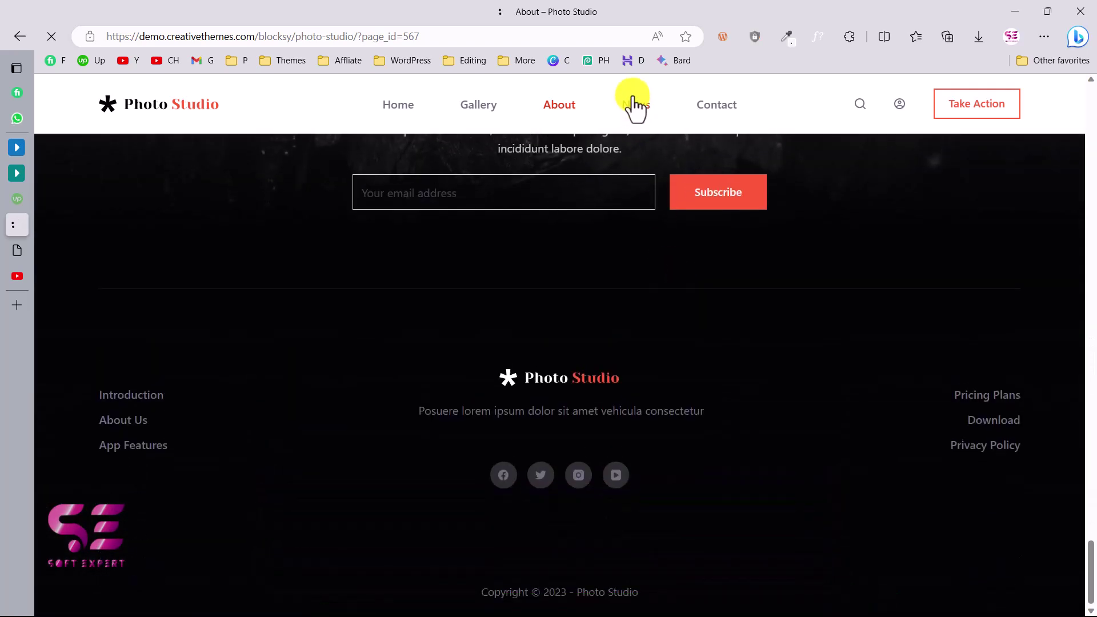
pyautogui.scroll(-4, 605, 340)
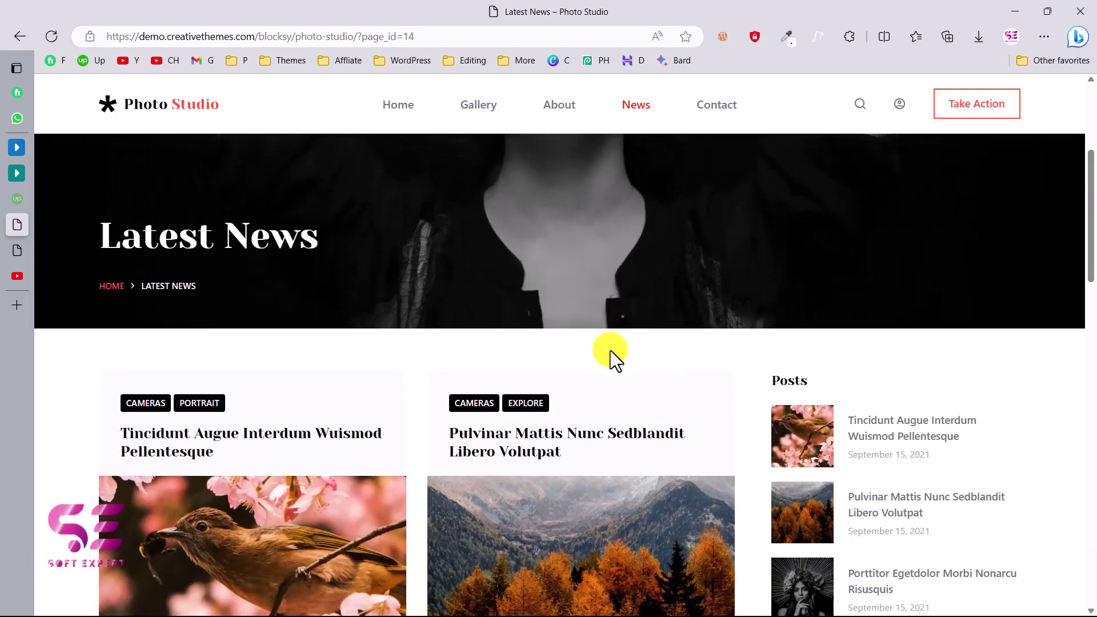
pyautogui.scroll(-12, 610, 350)
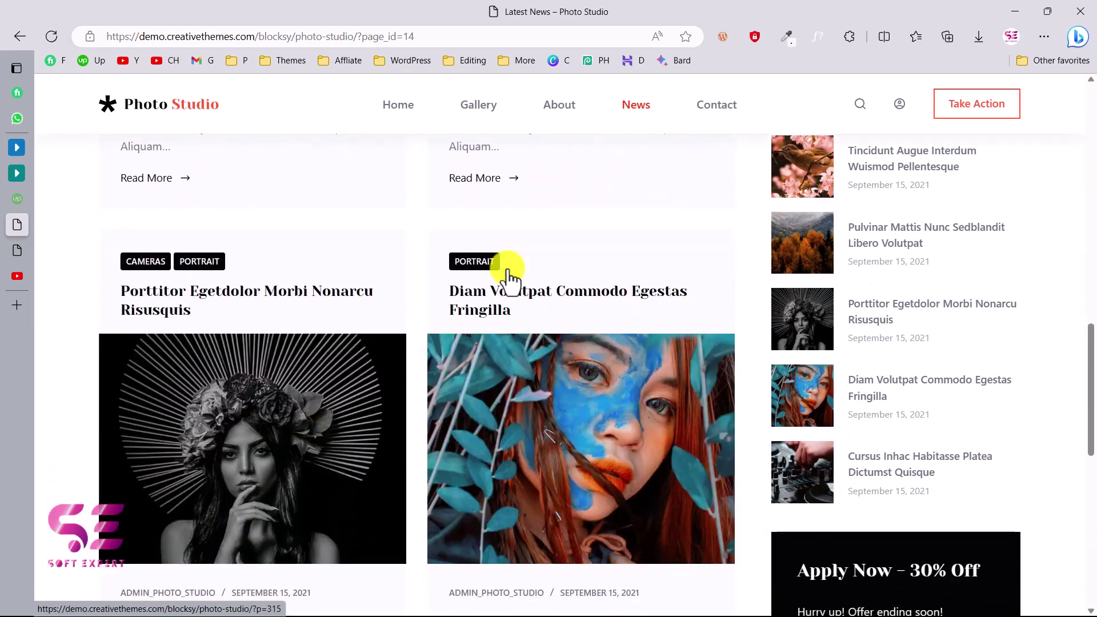
pyautogui.scroll(-4, 507, 276)
pyautogui.scroll(-6, 507, 277)
pyautogui.scroll(12, 507, 276)
# Open the demo's Contact page and scroll through it
pyautogui.click(717, 104)
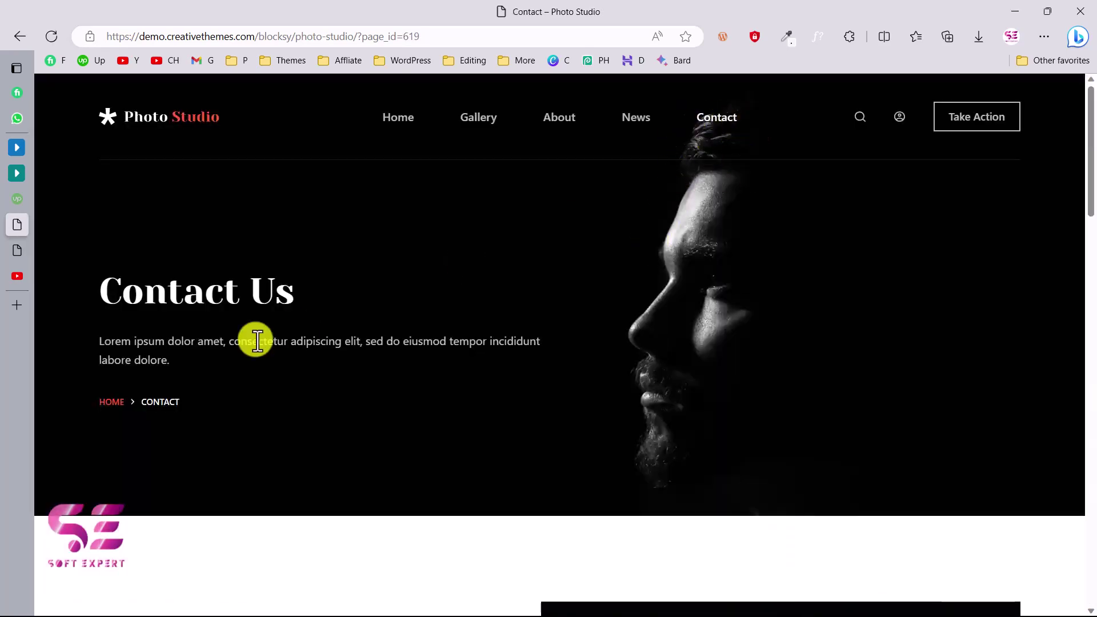
pyautogui.scroll(-10, 255, 339)
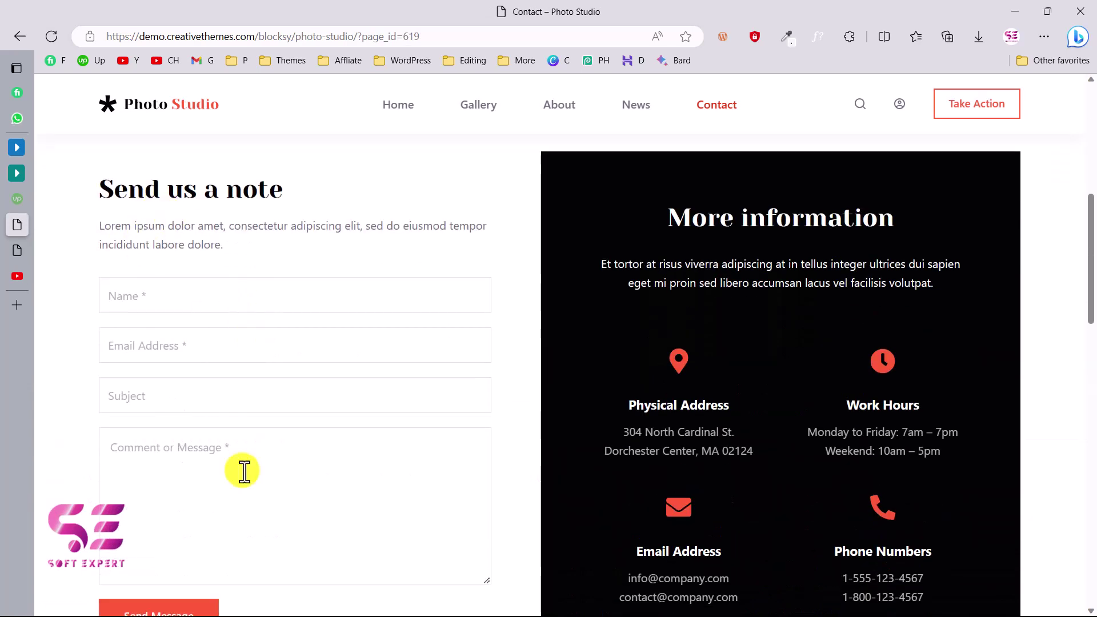
pyautogui.scroll(-2, 241, 468)
pyautogui.scroll(-10, 811, 352)
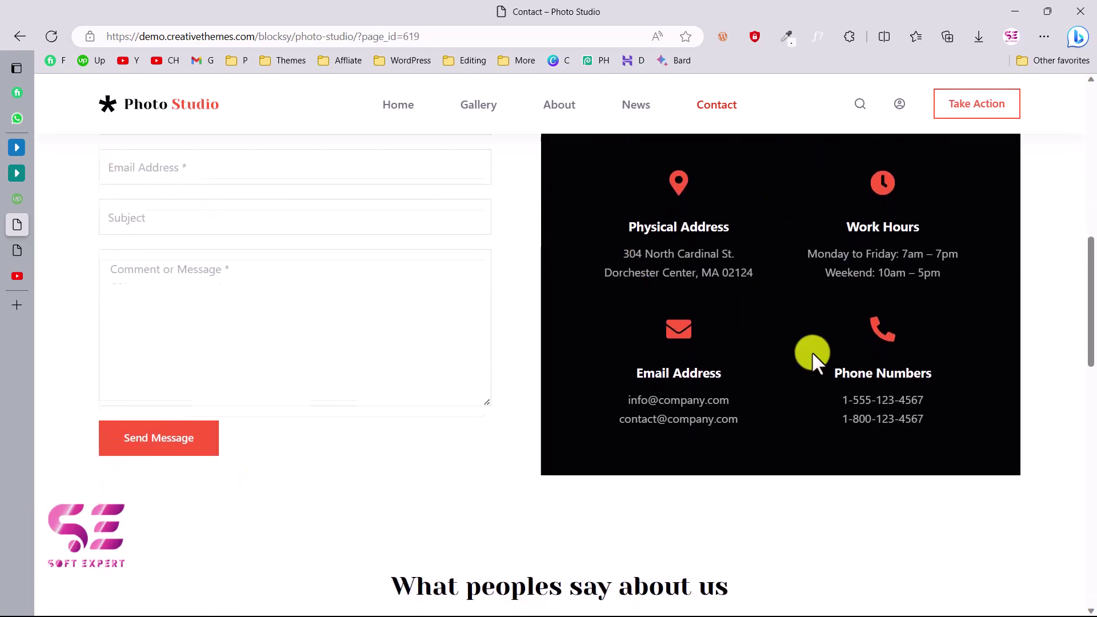
pyautogui.scroll(-4, 811, 352)
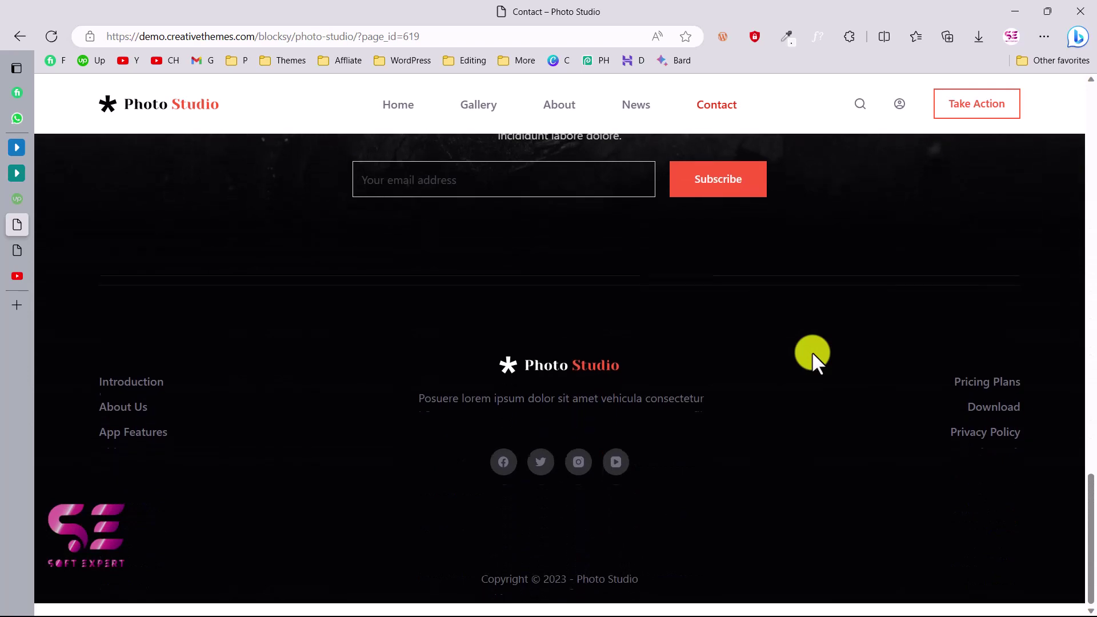
pyautogui.scroll(5, 812, 352)
pyautogui.scroll(15, 812, 351)
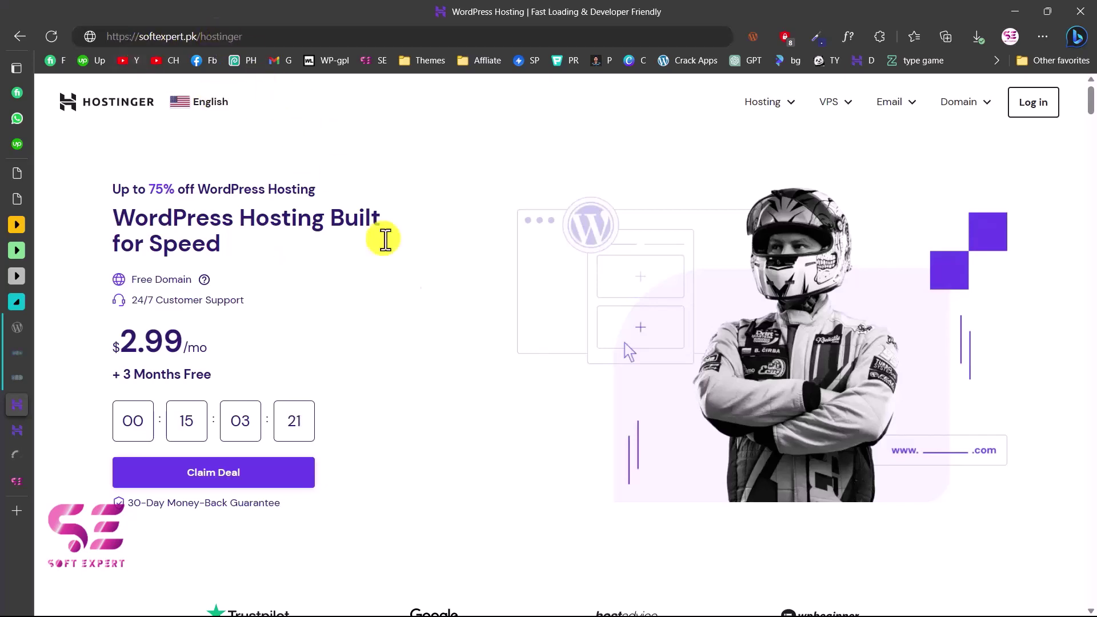
# Scroll through Hostinger's four WordPress plan cards, from $1.99/mo to $9.99/mo, comparing features
pyautogui.scroll(-10, 417, 291)
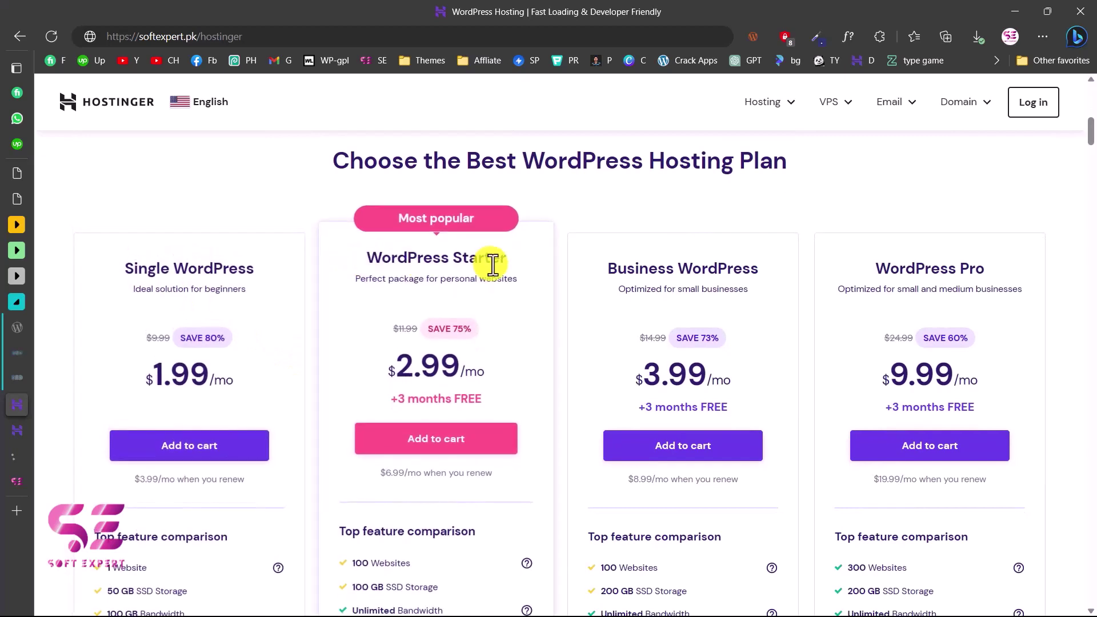
pyautogui.scroll(-1, 392, 298)
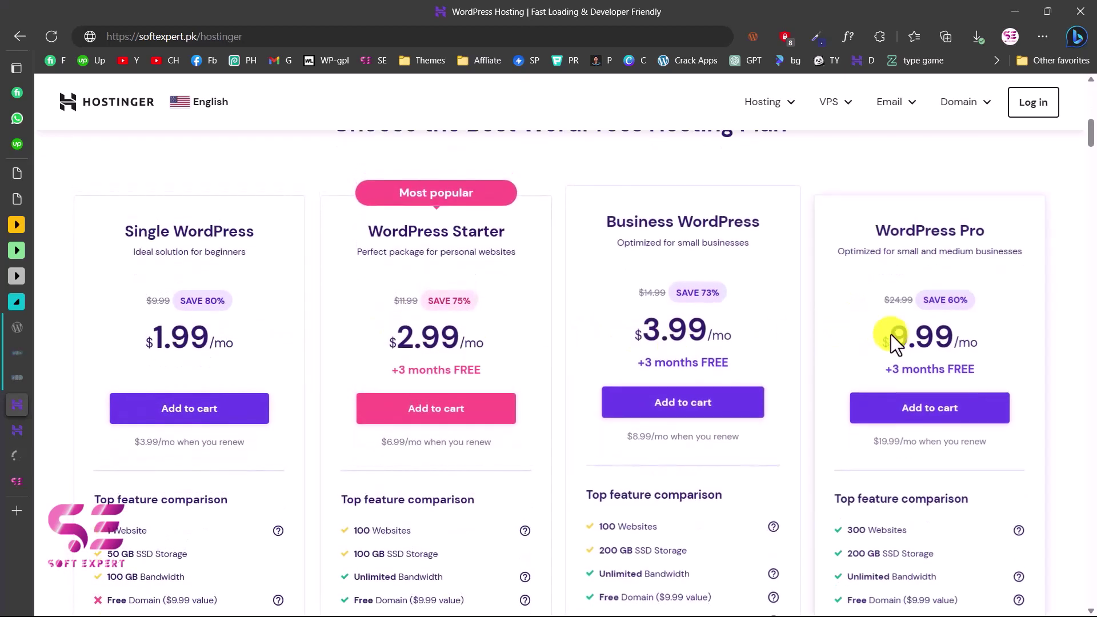
pyautogui.scroll(-5, 543, 327)
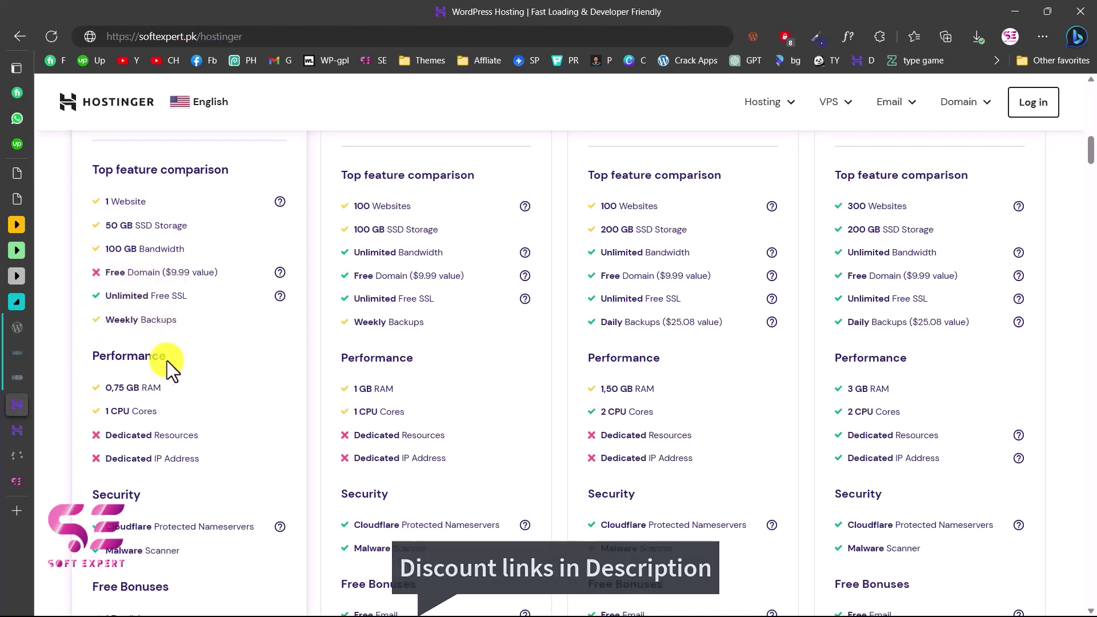
pyautogui.scroll(1, 418, 384)
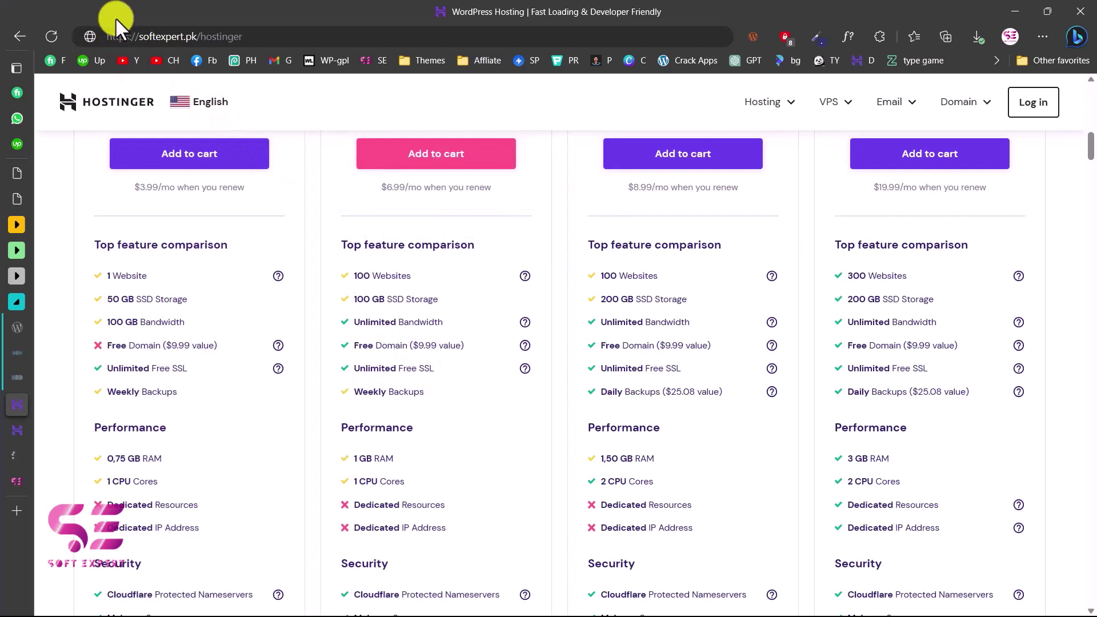
pyautogui.scroll(-2, 402, 339)
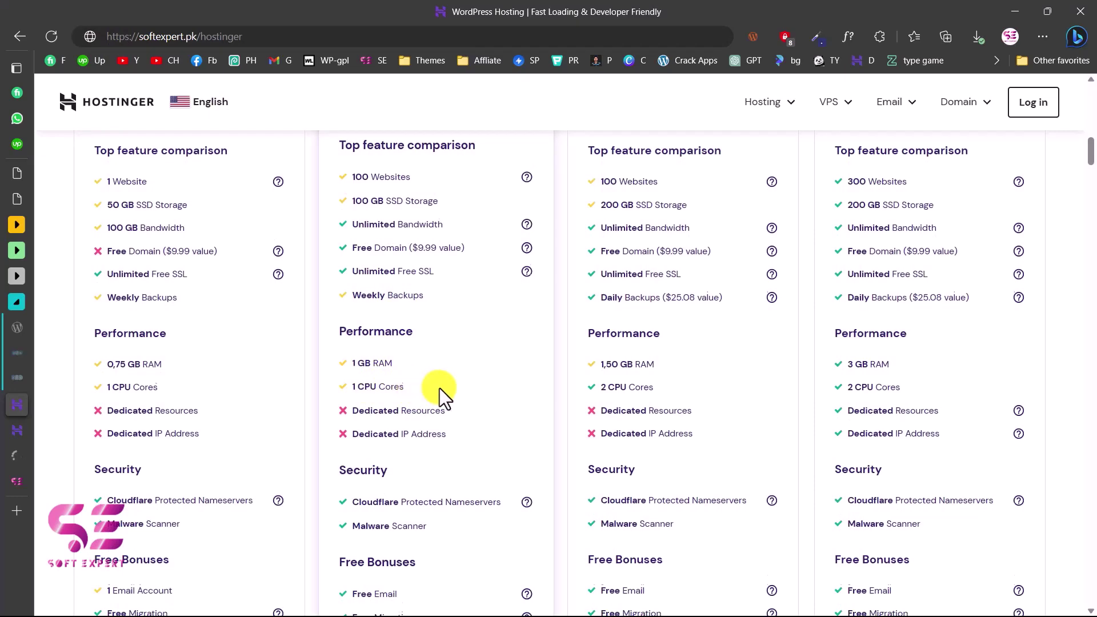
pyautogui.scroll(-4, 437, 387)
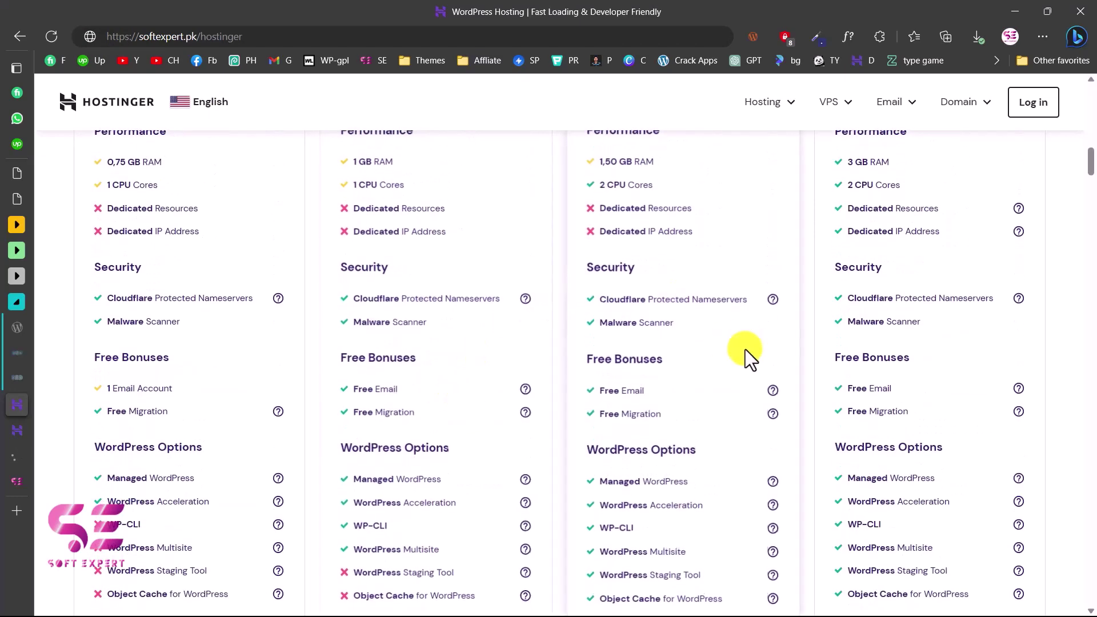
pyautogui.scroll(5, 454, 406)
pyautogui.scroll(4, 455, 406)
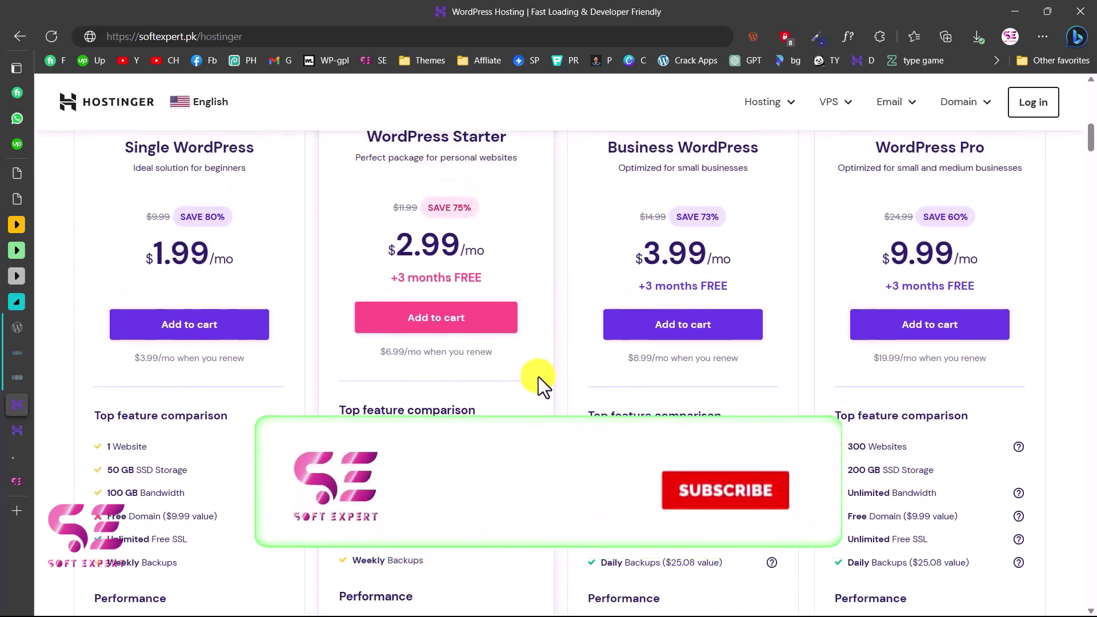
pyautogui.scroll(-1, 531, 388)
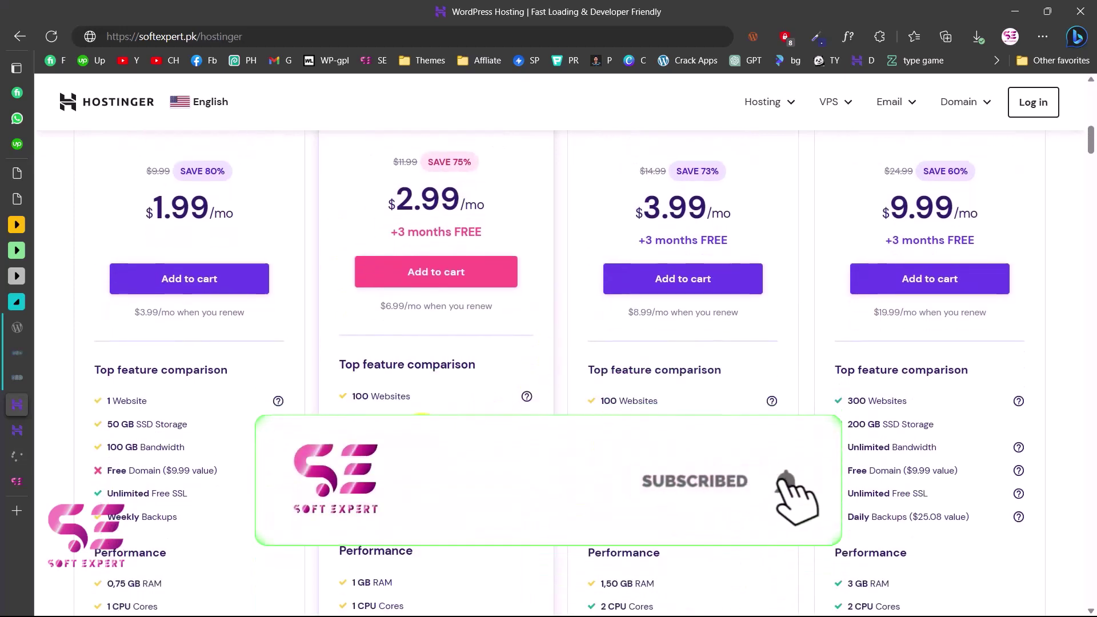
pyautogui.scroll(2, 423, 422)
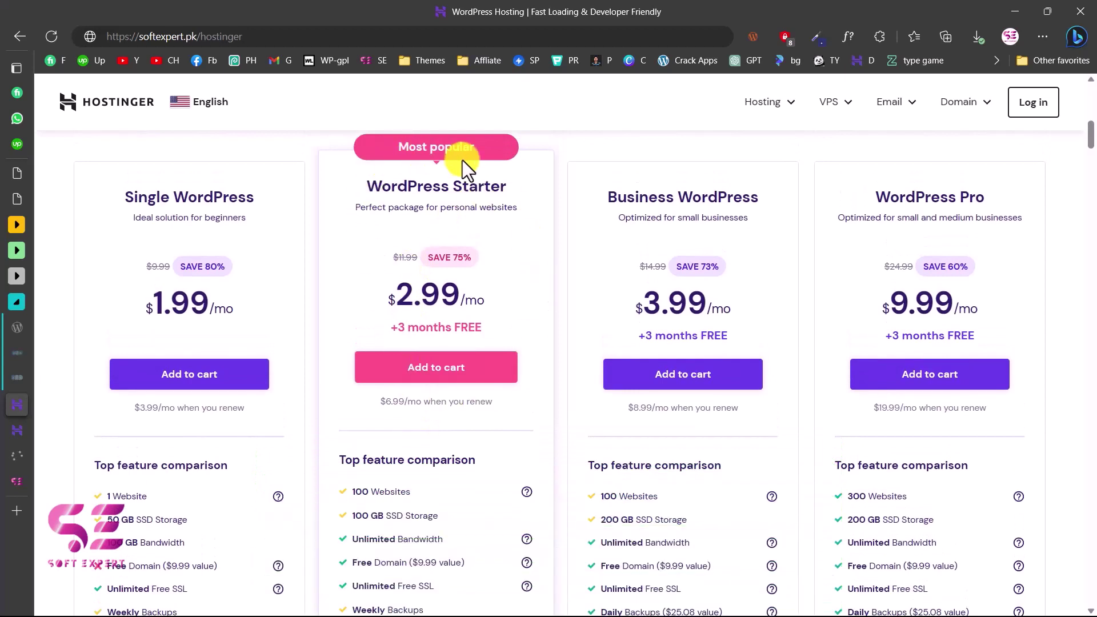
# Add WordPress Starter to the cart, review the $143.52 48-month total, then return to hPanel Home
pyautogui.click(458, 374)
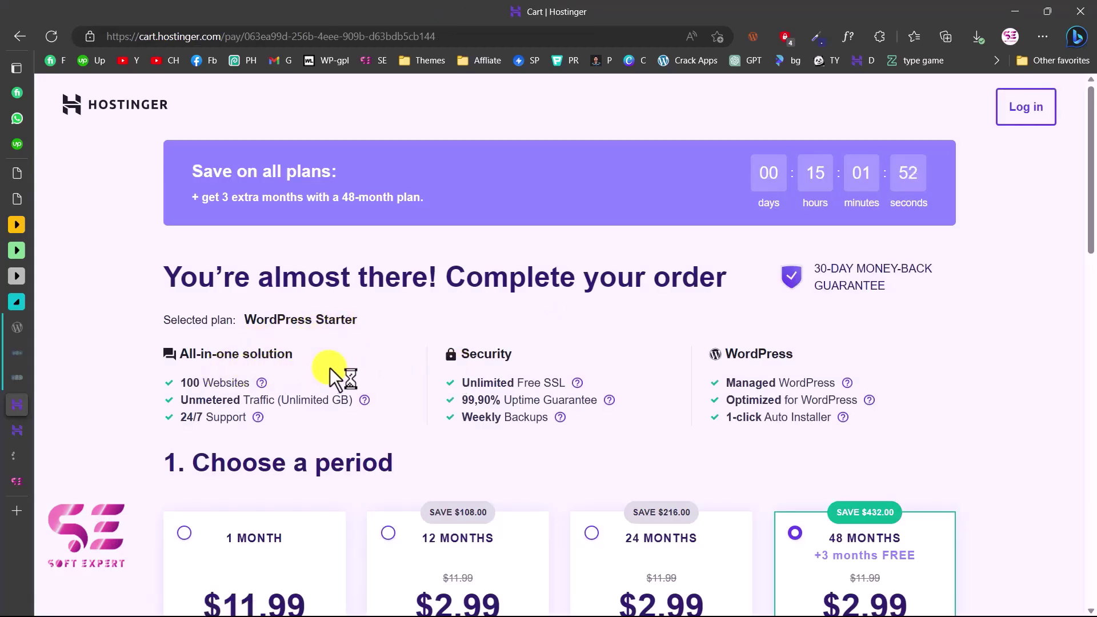
pyautogui.scroll(-5, 330, 368)
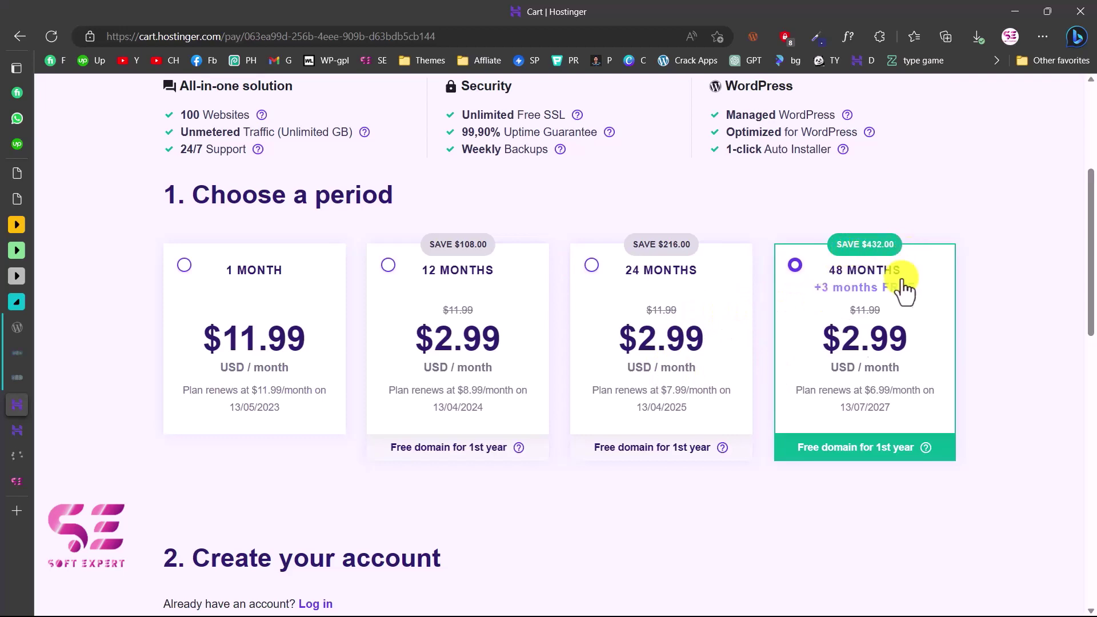
pyautogui.scroll(-9, 788, 449)
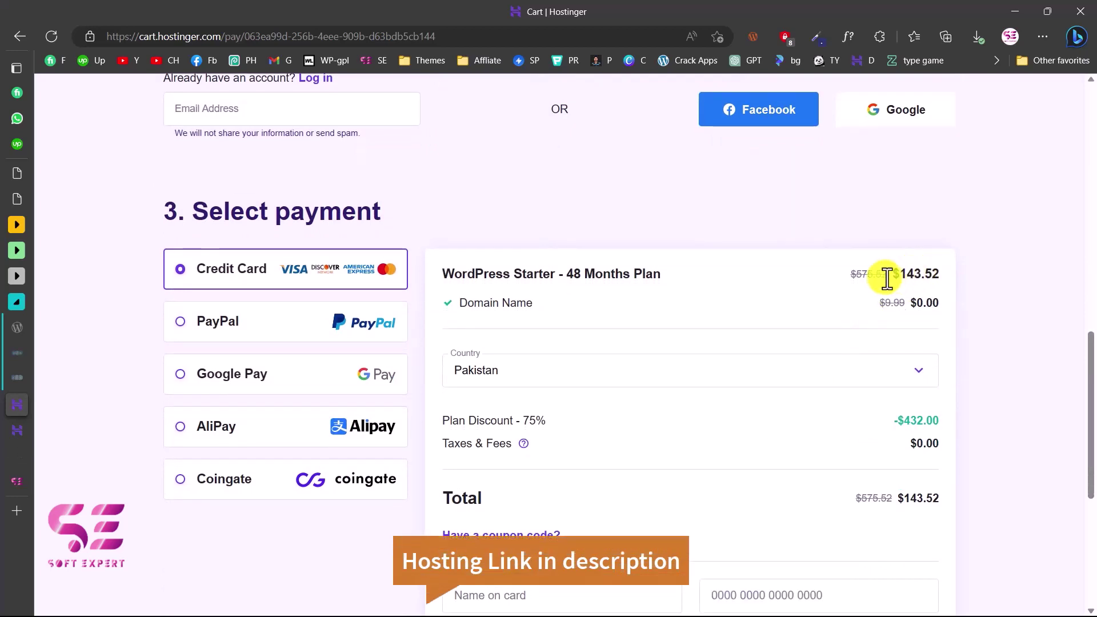
pyautogui.scroll(2, 917, 277)
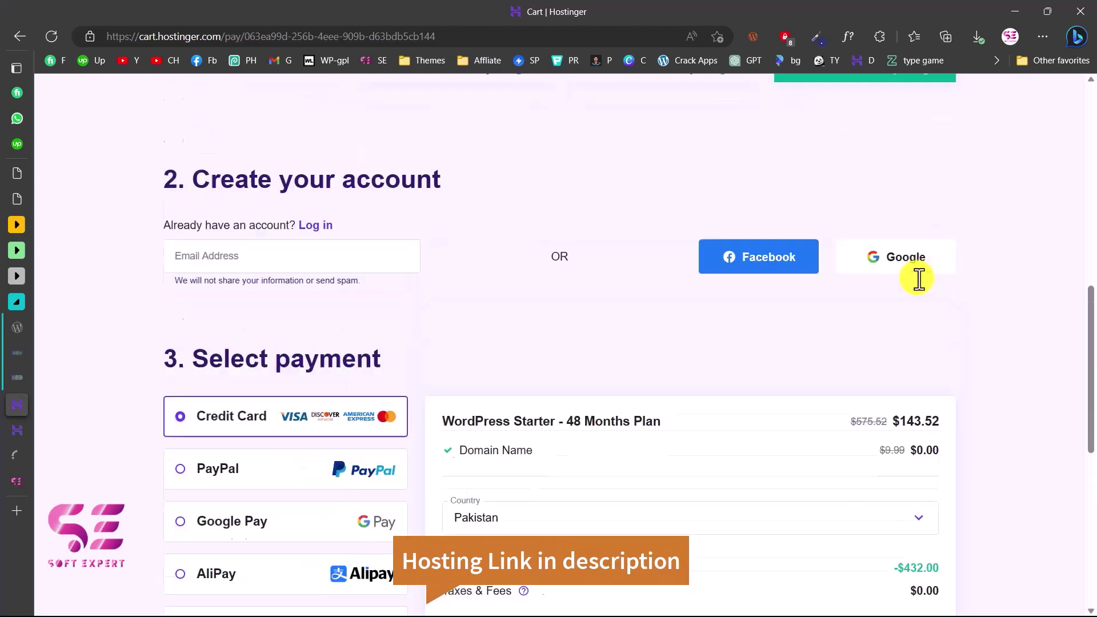
pyautogui.scroll(-4, 666, 435)
pyautogui.scroll(4, 668, 430)
pyautogui.scroll(1, 668, 430)
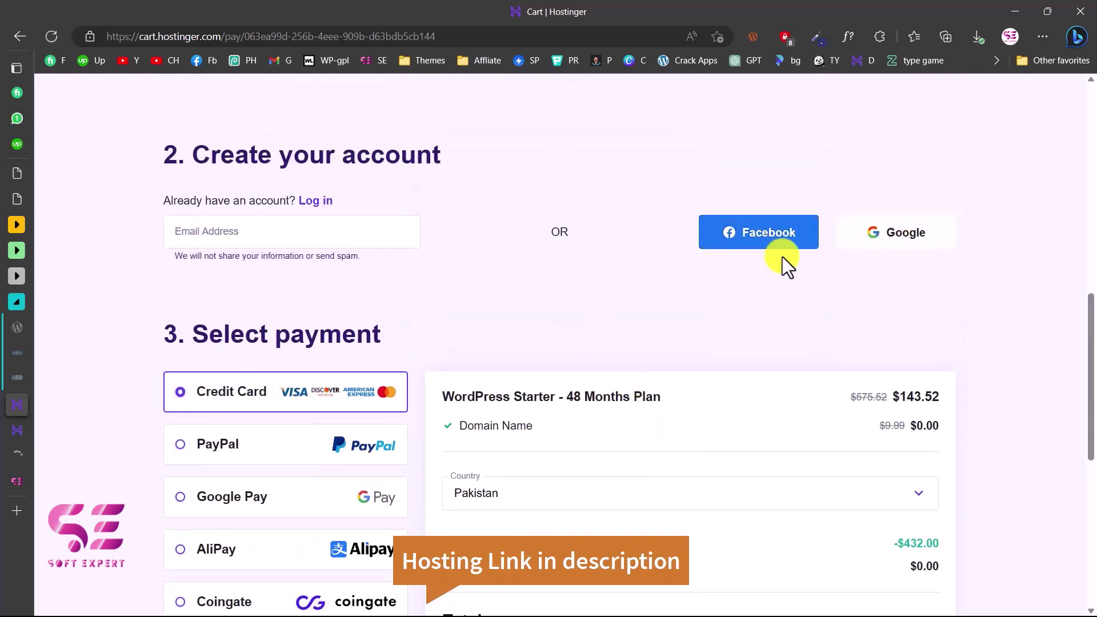
pyautogui.scroll(-2, 781, 257)
pyautogui.scroll(-2, 782, 256)
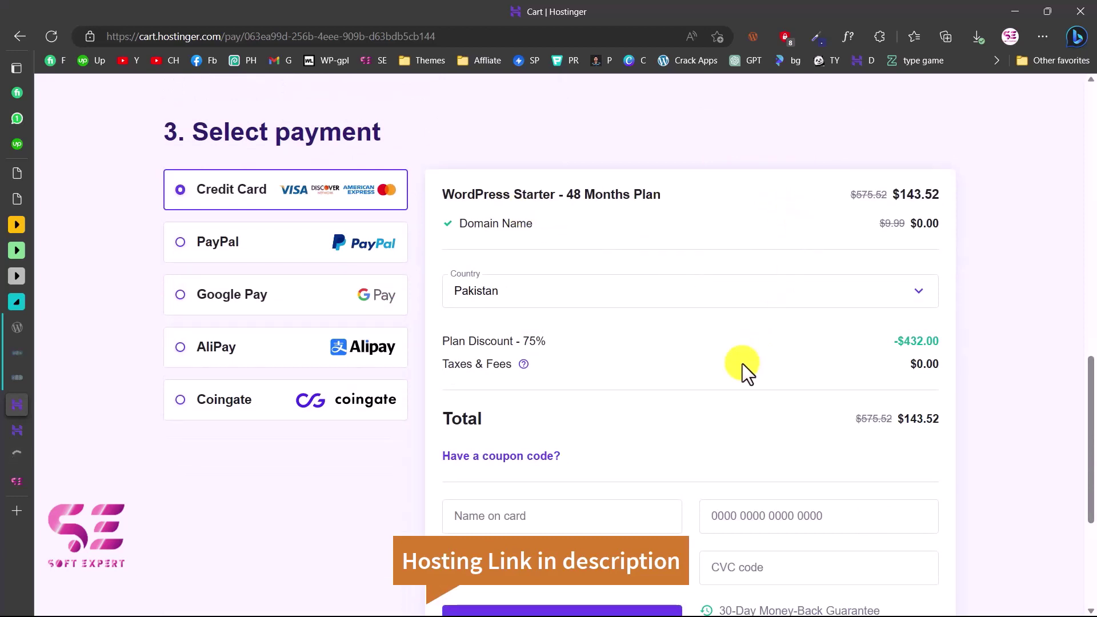
pyautogui.scroll(-2, 742, 364)
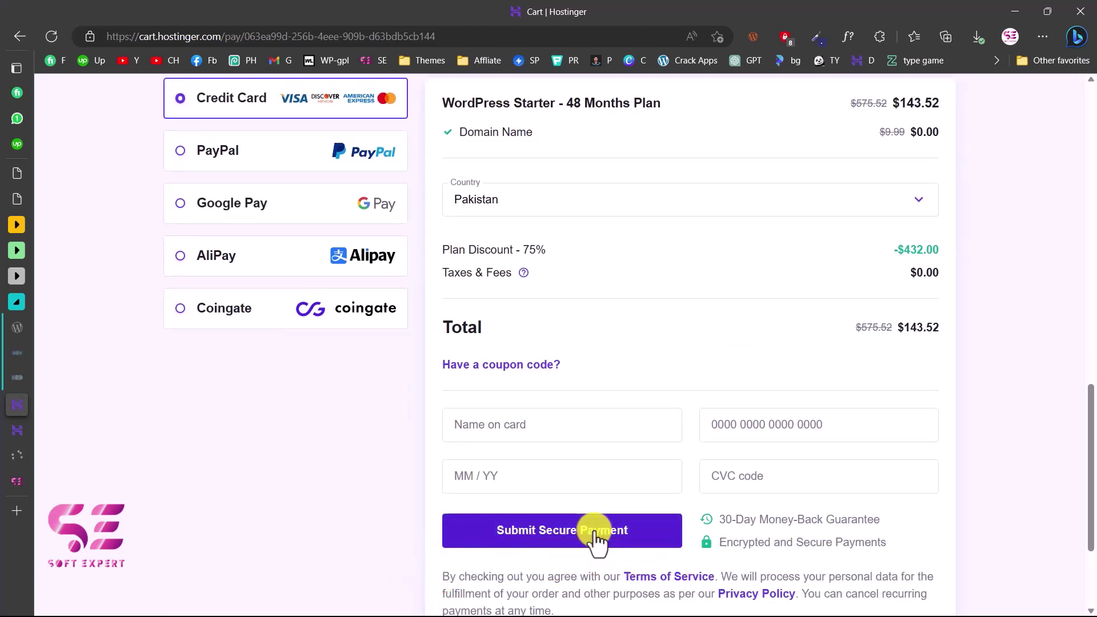
pyautogui.click(16, 431)
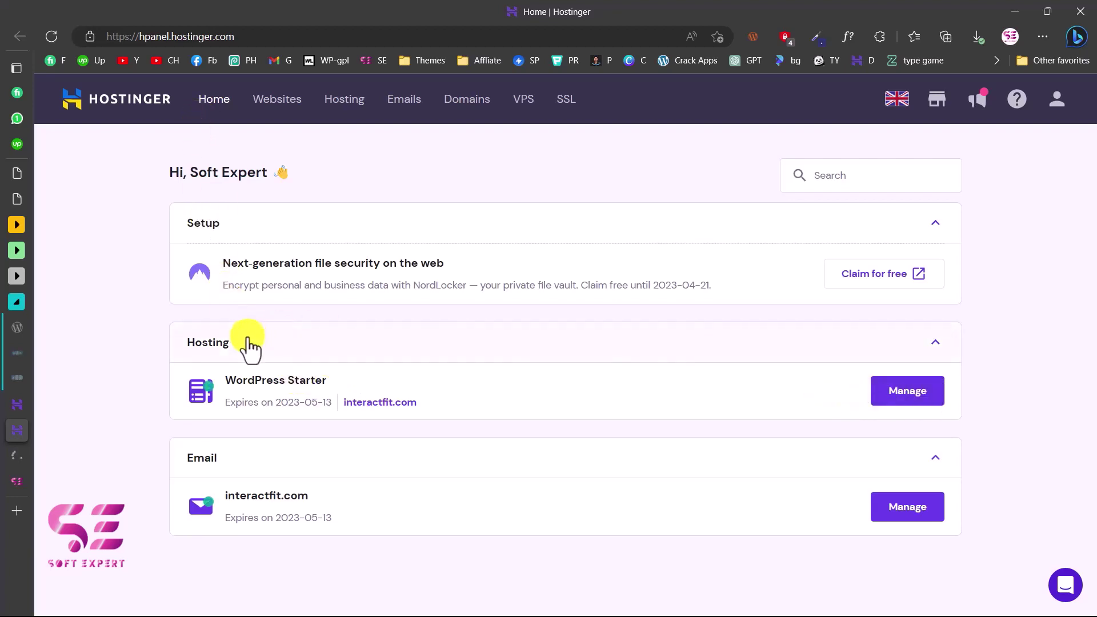
# Open the WordPress Starter hosting dashboard and check the live interactfit.com site
pyautogui.click(921, 394)
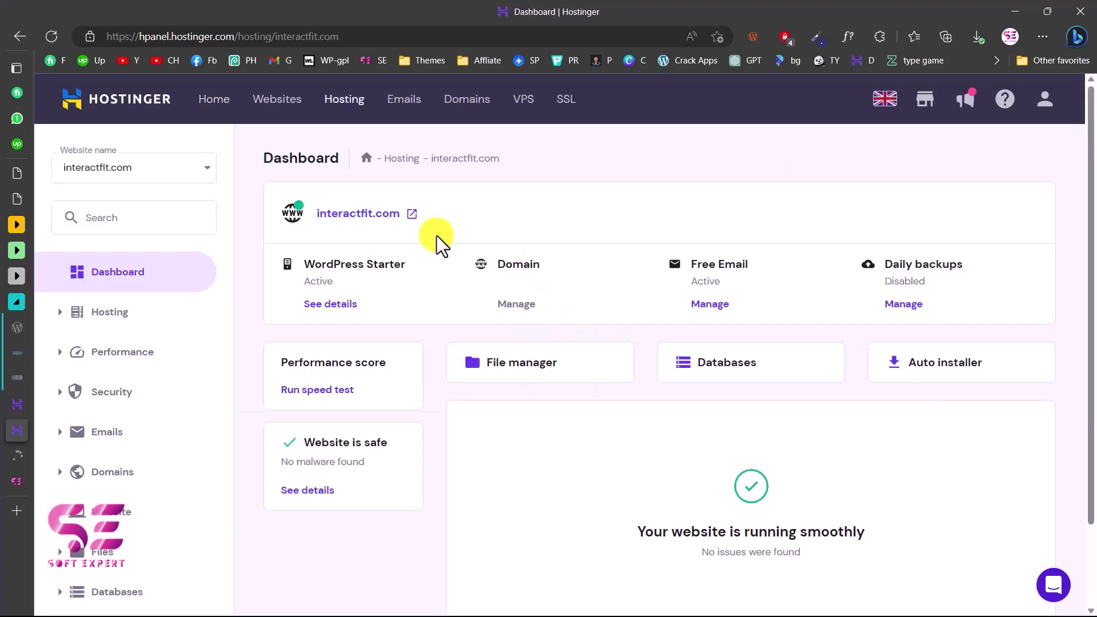
pyautogui.click(382, 216)
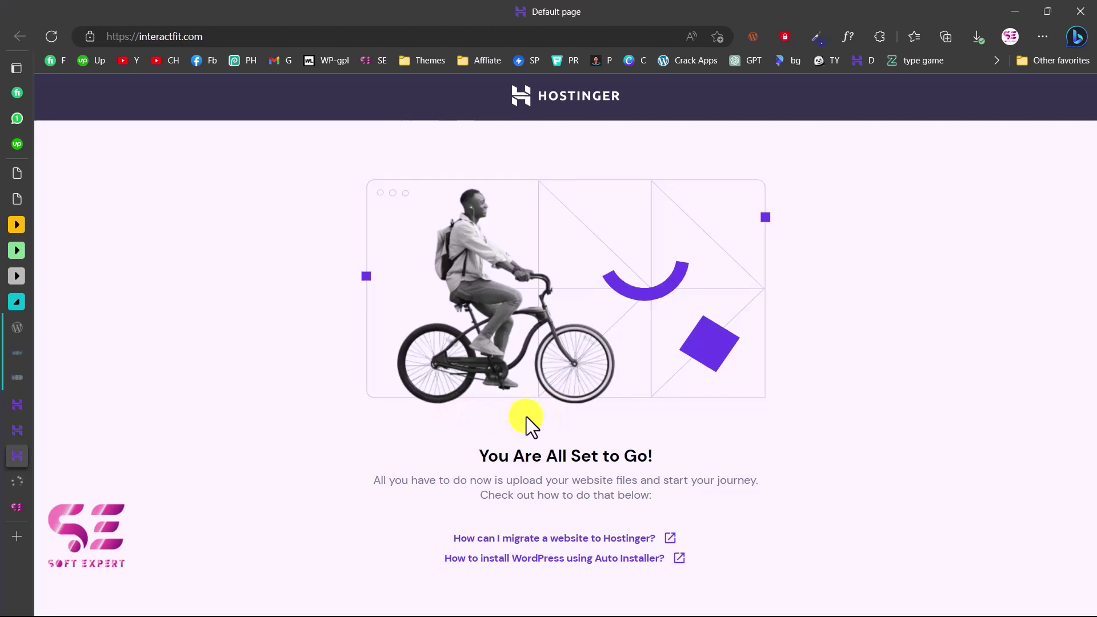
pyautogui.click(17, 430)
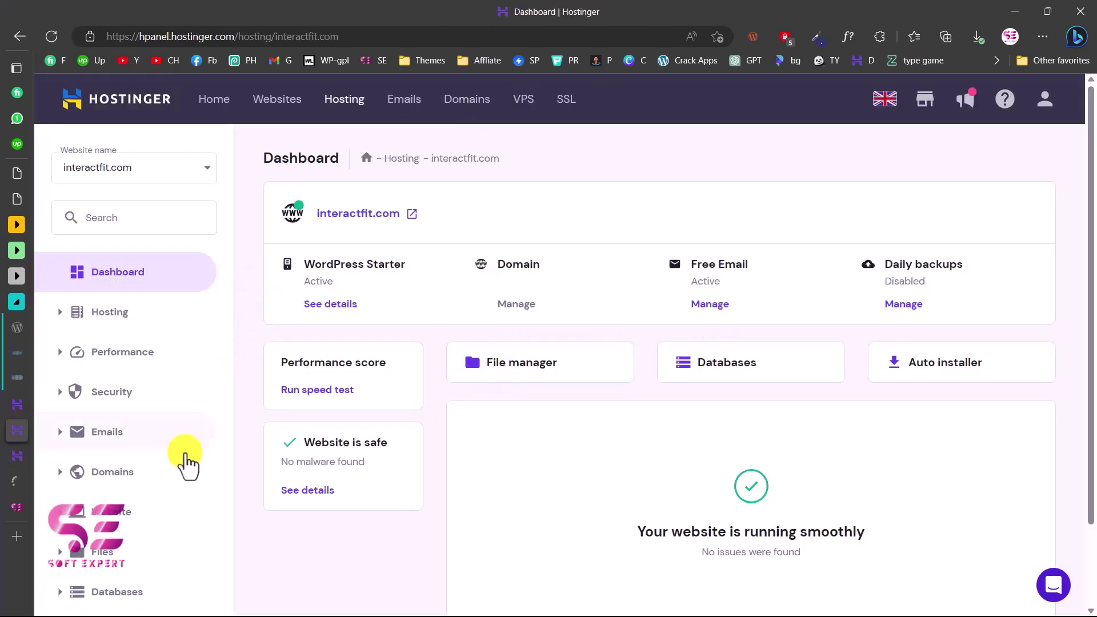
# Go to the WordPress overview under Website in the hPanel sidebar
pyautogui.scroll(-2, 188, 463)
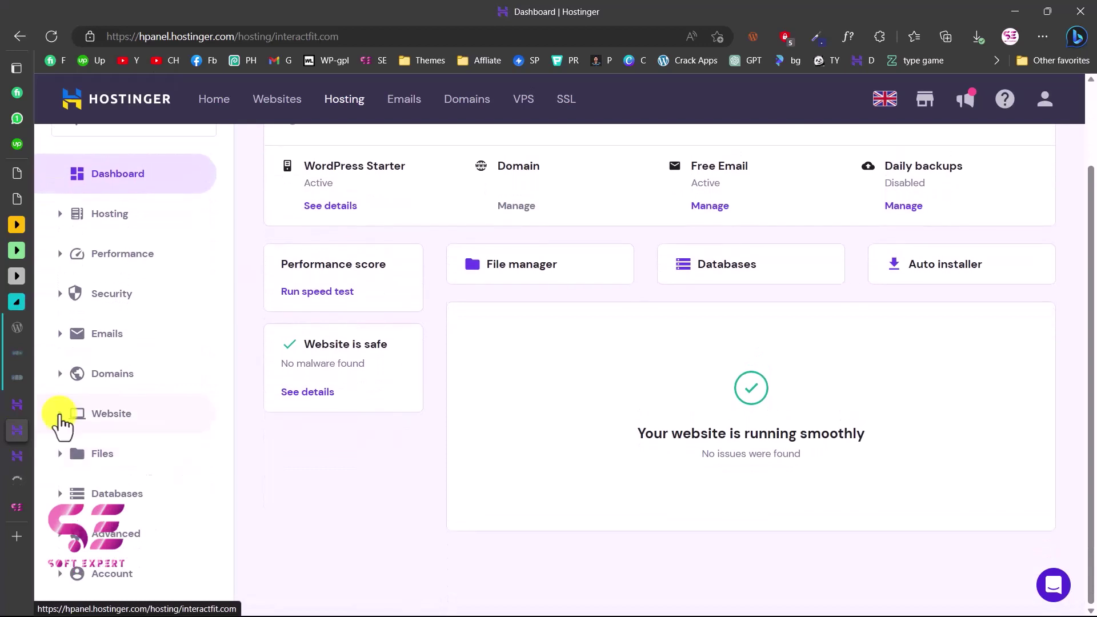
pyautogui.click(59, 421)
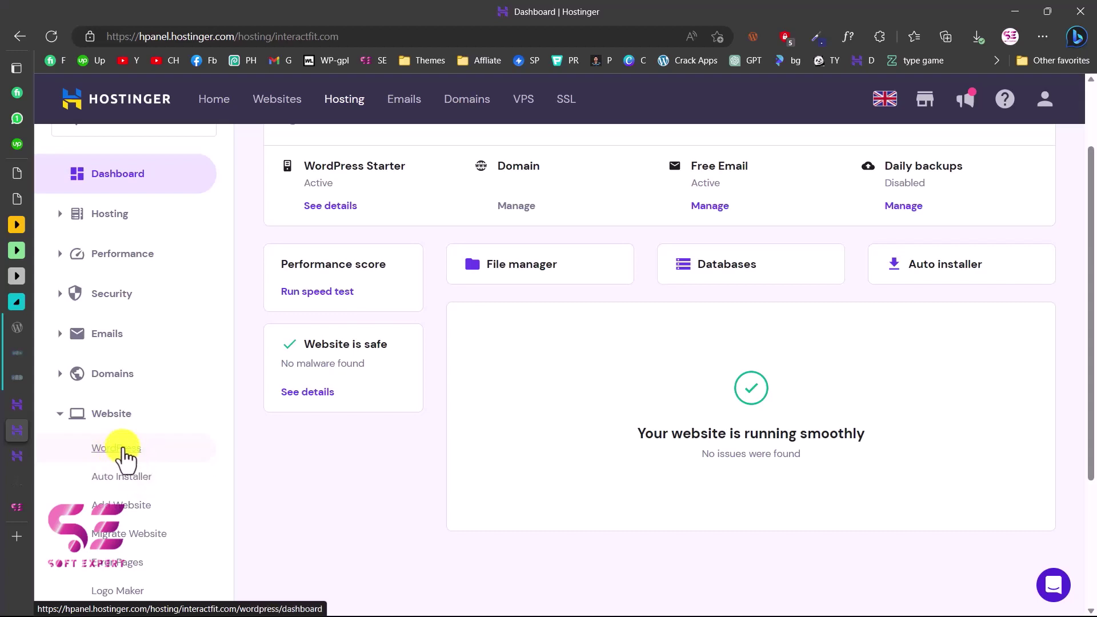
pyautogui.click(120, 452)
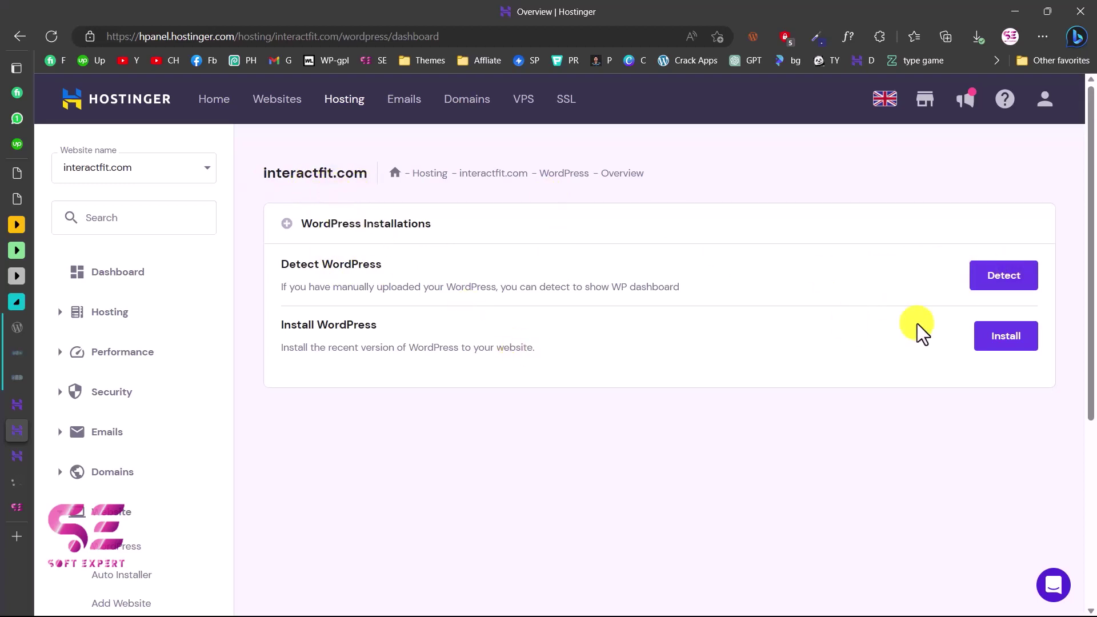
pyautogui.click(1016, 343)
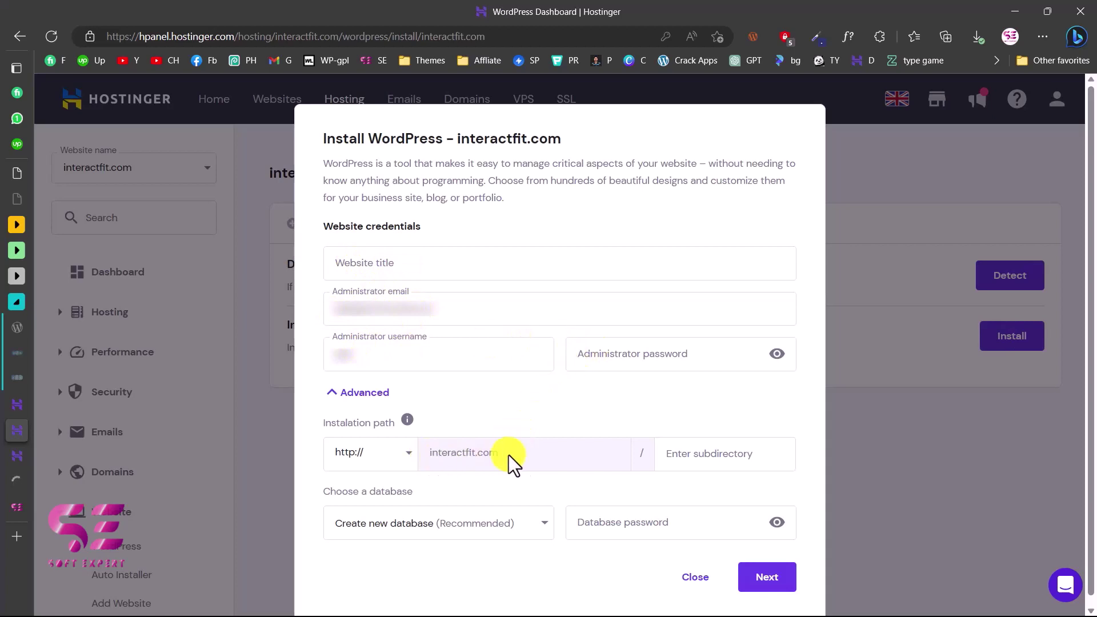
pyautogui.click(437, 275)
pyautogui.write('Interact Fit')
pyautogui.click(441, 416)
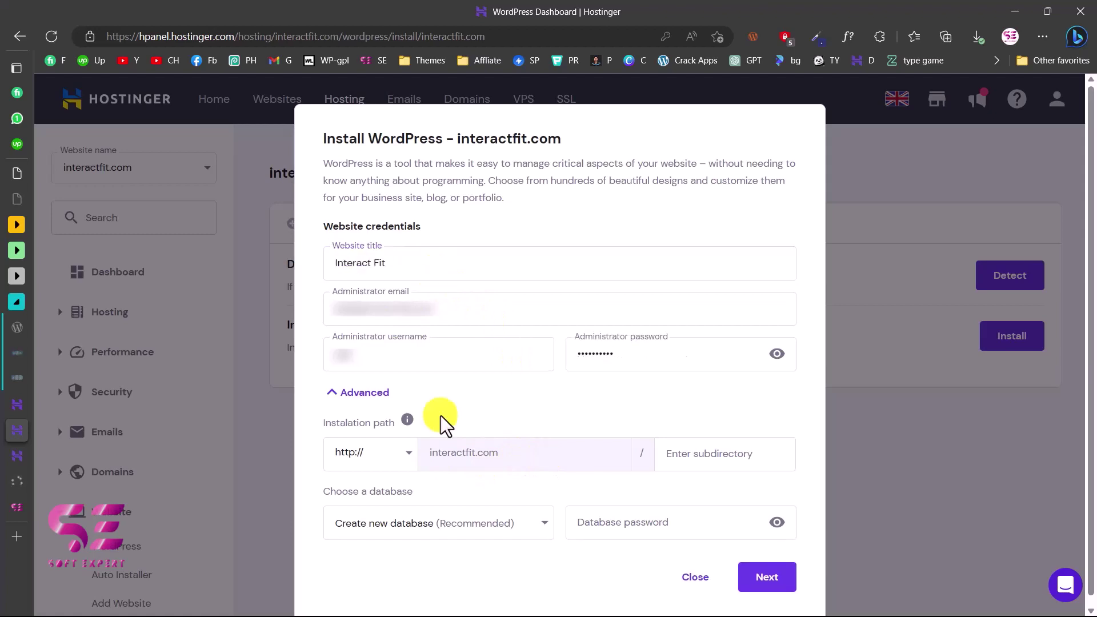
pyautogui.click(406, 448)
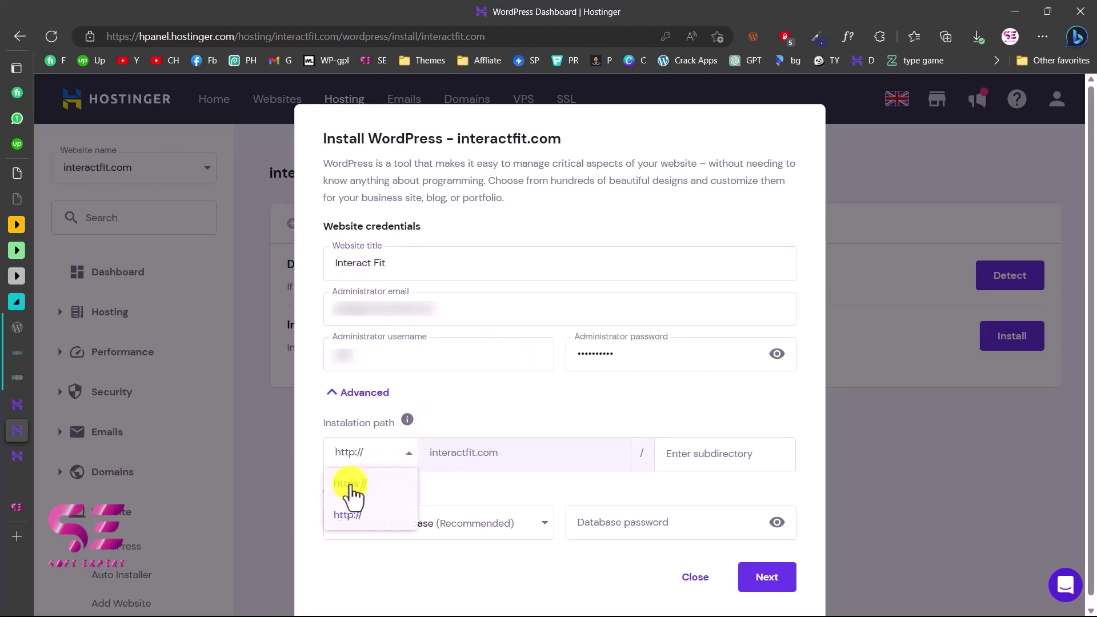
pyautogui.click(360, 512)
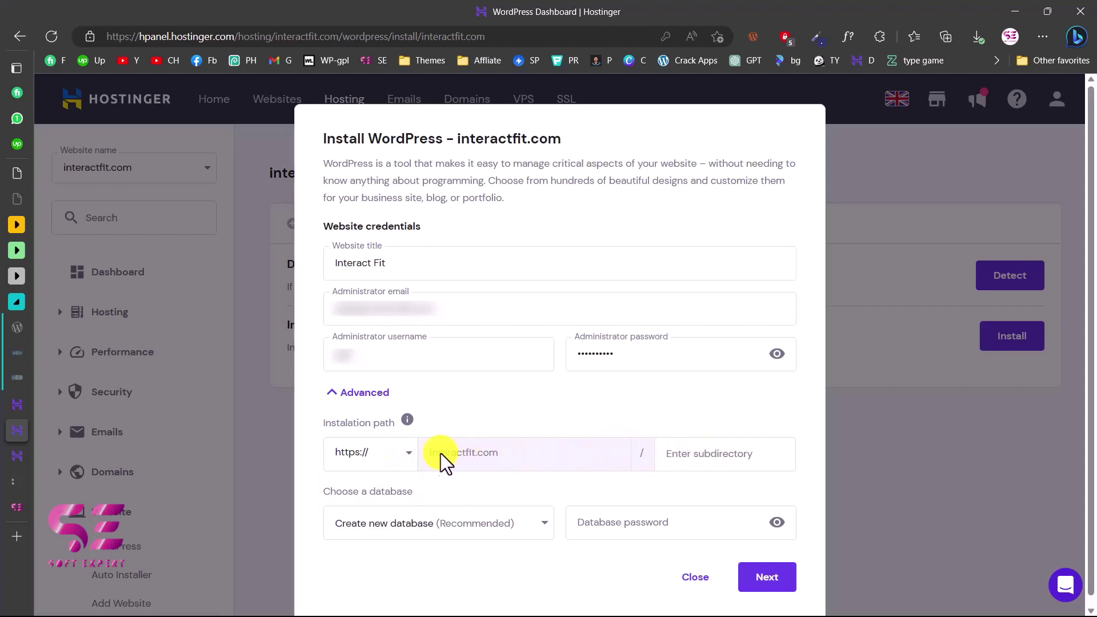
pyautogui.click(763, 585)
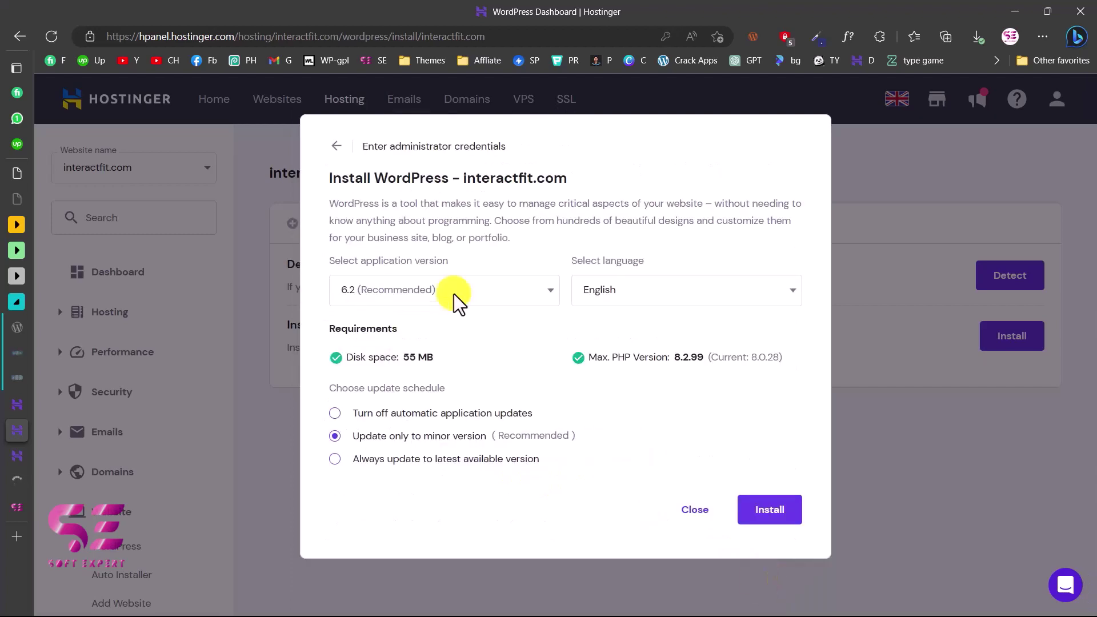
# Keep WordPress 6.2 (Recommended) and run the installation
pyautogui.click(551, 288)
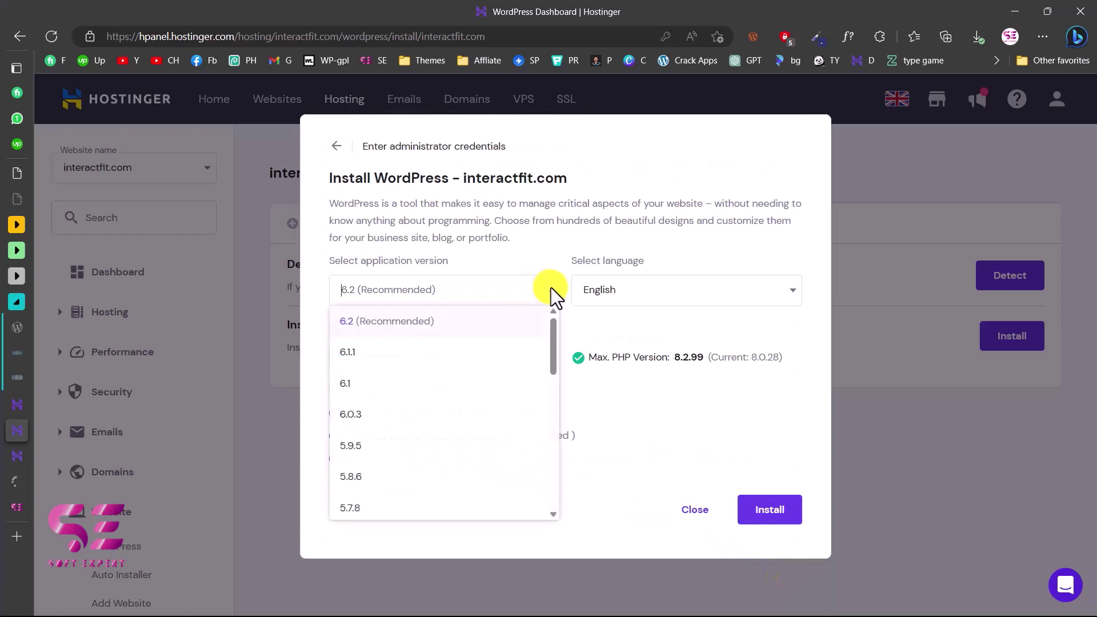
pyautogui.click(374, 322)
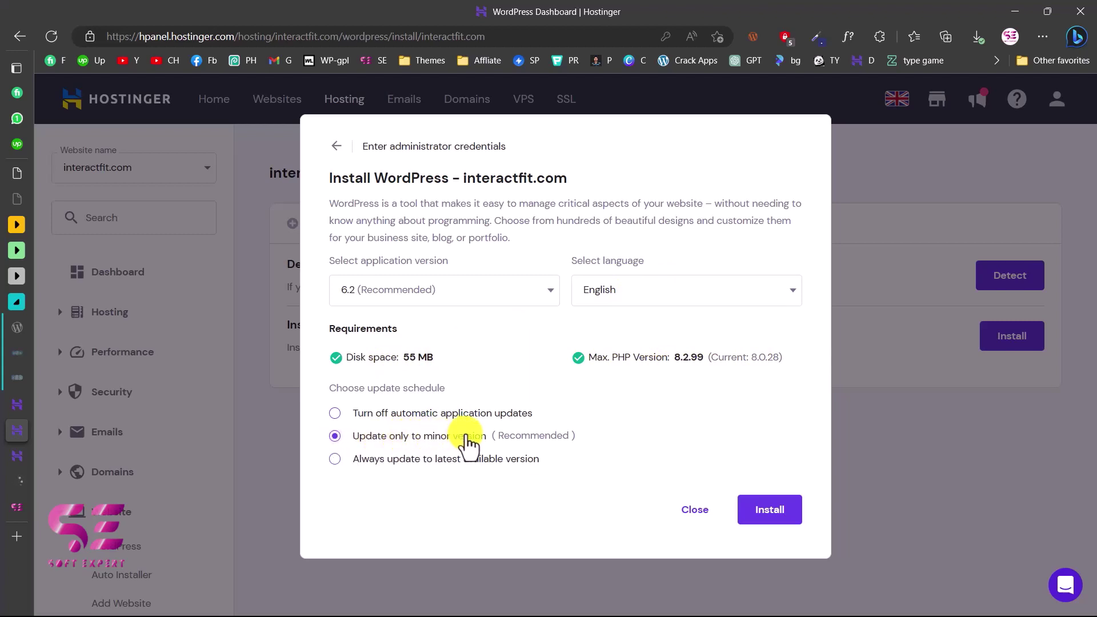
pyautogui.click(771, 513)
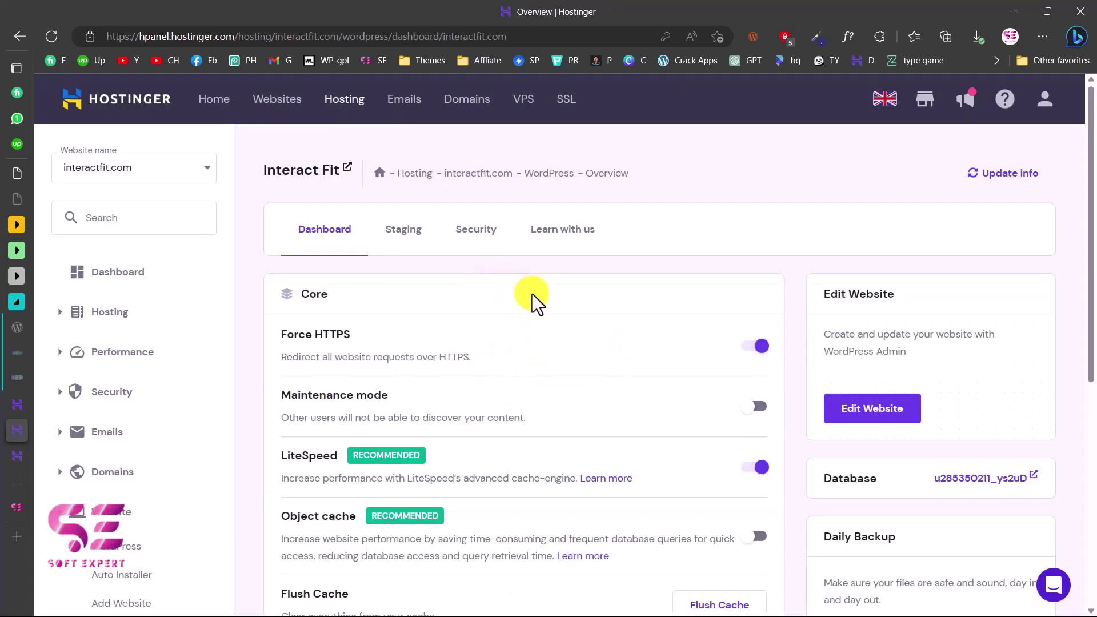
# Reload interactfit.com to confirm the new default WordPress site is live
pyautogui.scroll(-4, 575, 429)
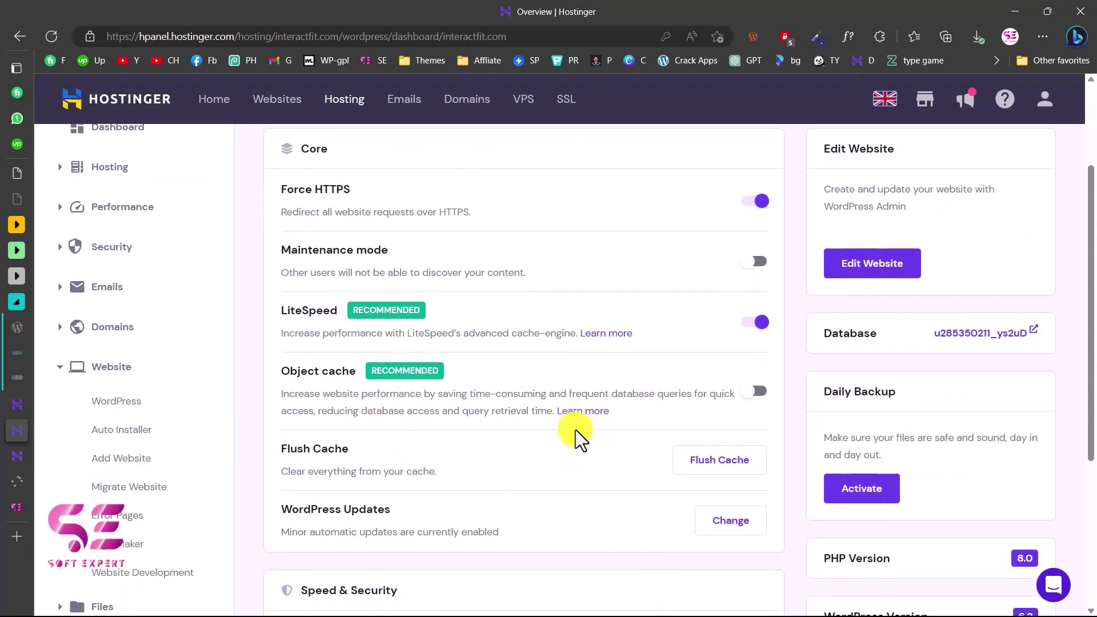
pyautogui.scroll(-3, 574, 430)
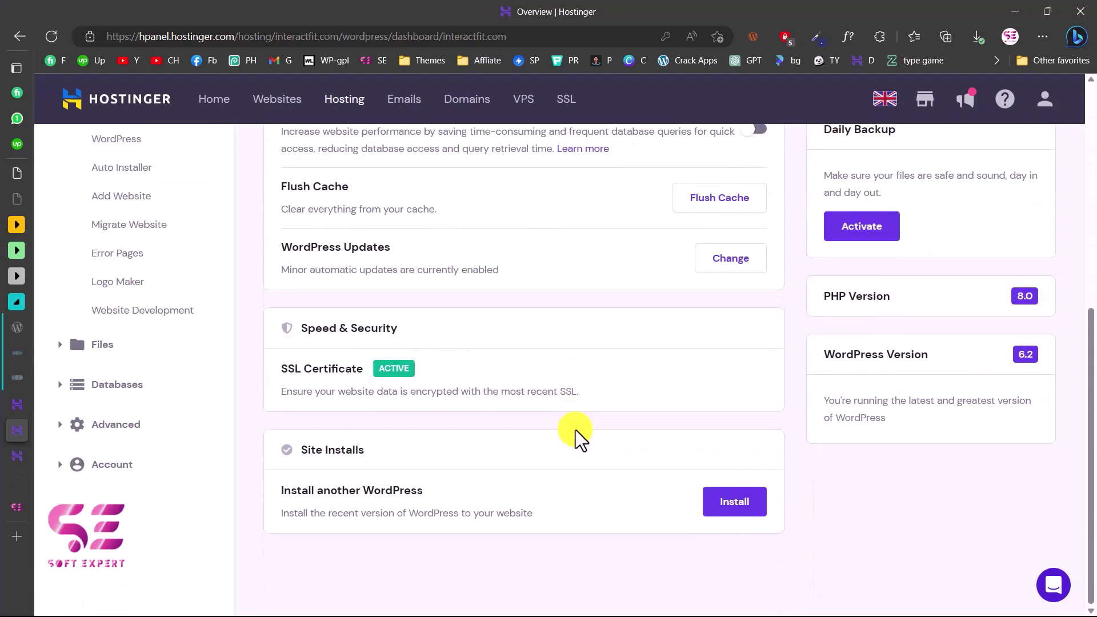
pyautogui.scroll(5, 574, 430)
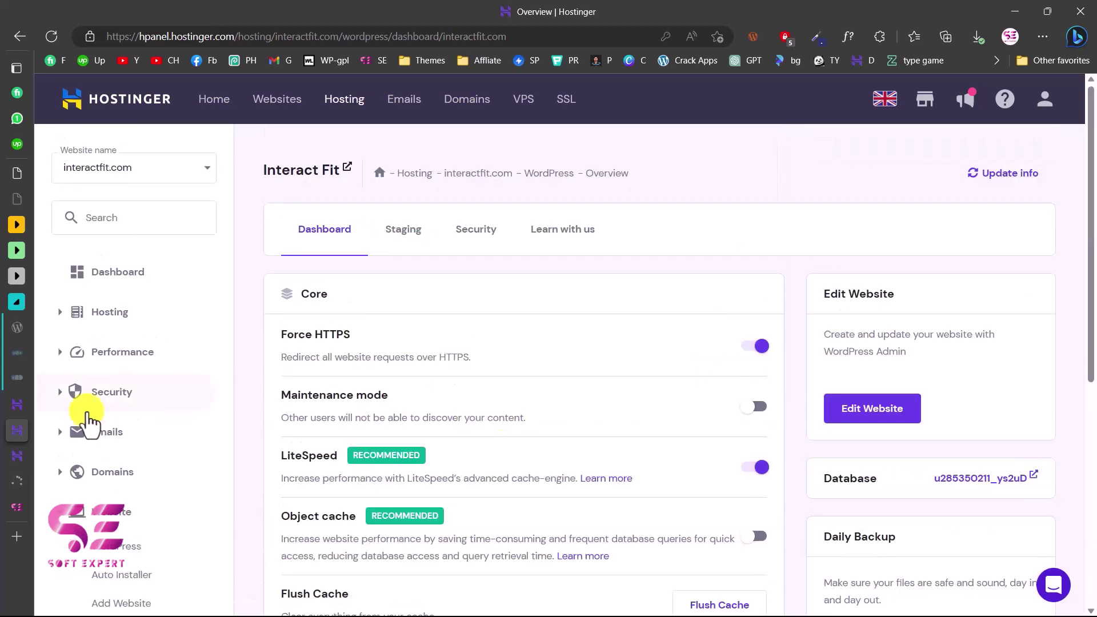
pyautogui.click(11, 451)
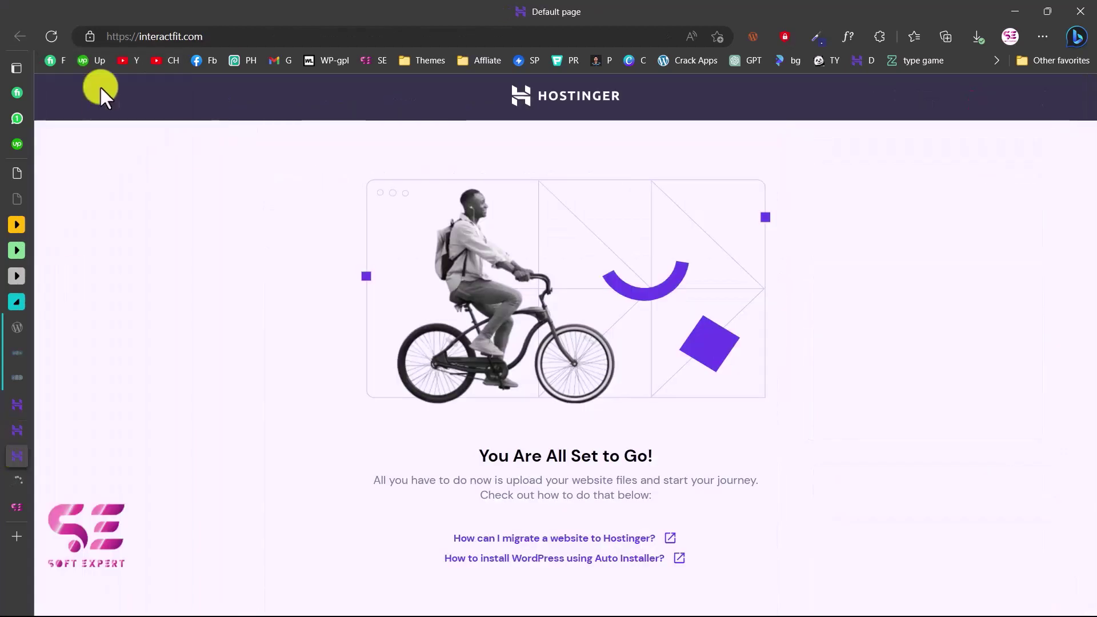
pyautogui.click(51, 35)
pyautogui.moveTo(135, 237); pyautogui.dragTo(562, 238)
pyautogui.click(333, 287)
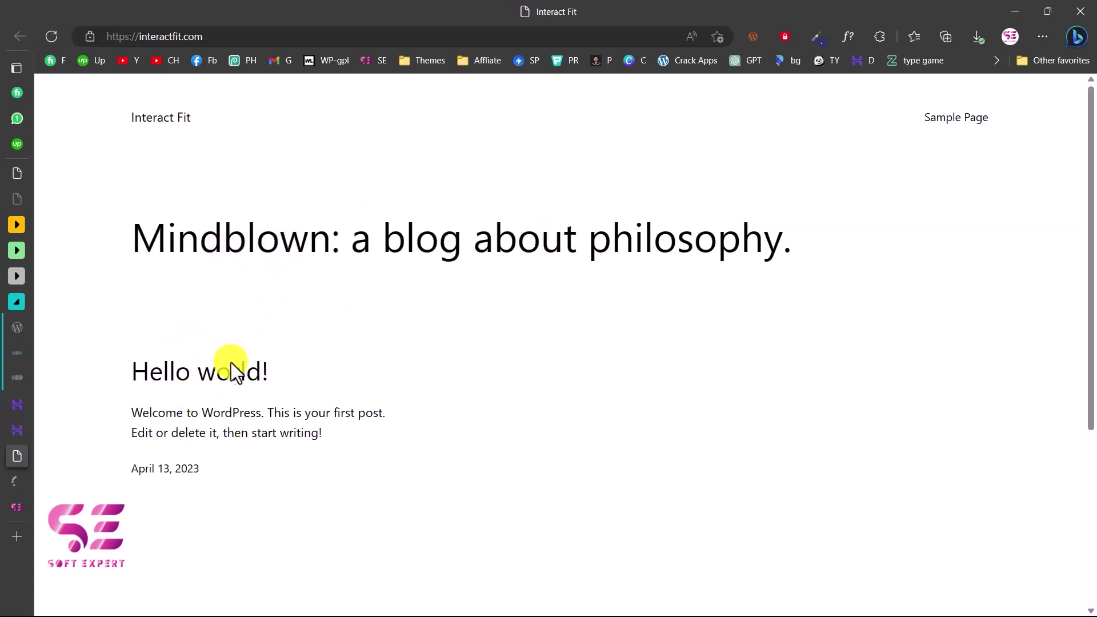
# Return to the Hostinger site overview and open the site's WordPress admin
pyautogui.click(265, 378)
pyautogui.click(19, 428)
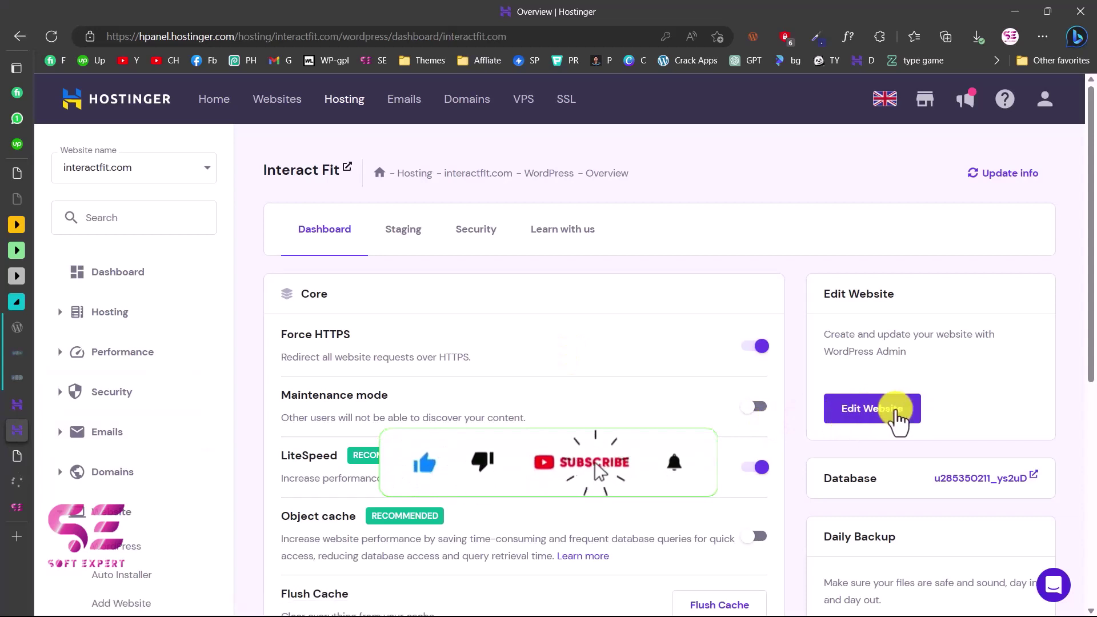
pyautogui.click(896, 412)
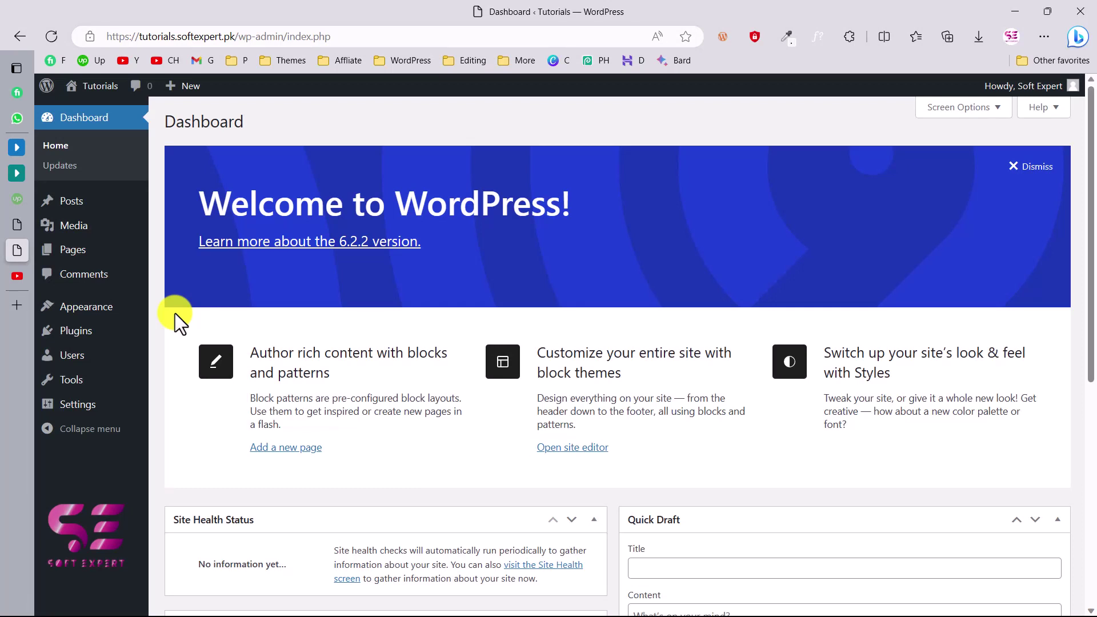
# Search 'blocksy' under Add New Themes, install and activate it, then install Blocksy Companion
pyautogui.moveTo(110, 309)
pyautogui.click(162, 309)
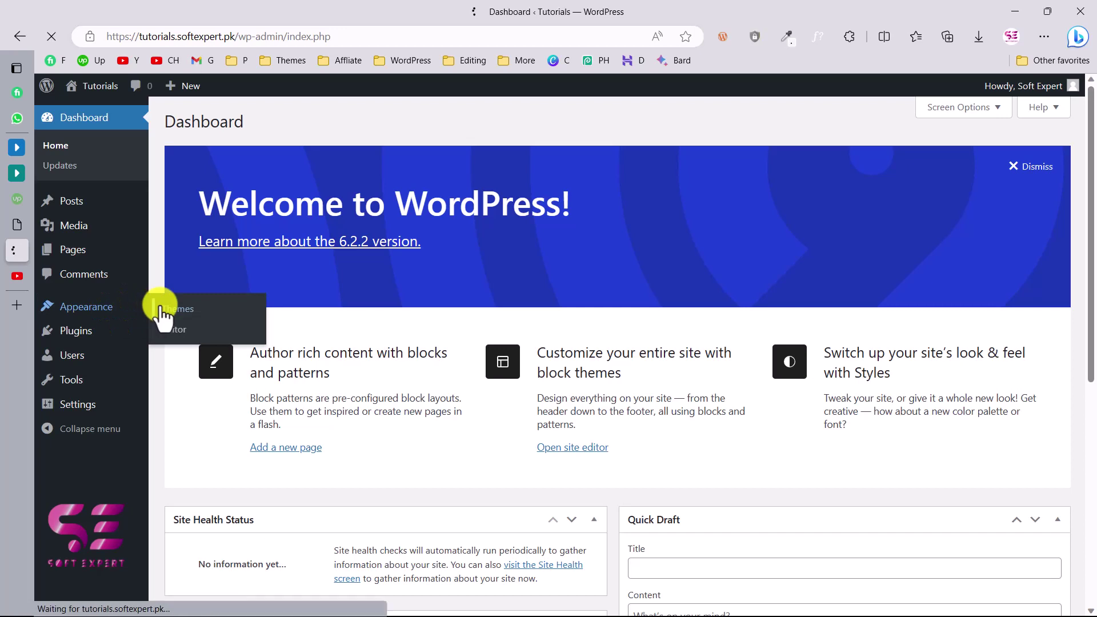
pyautogui.click(302, 123)
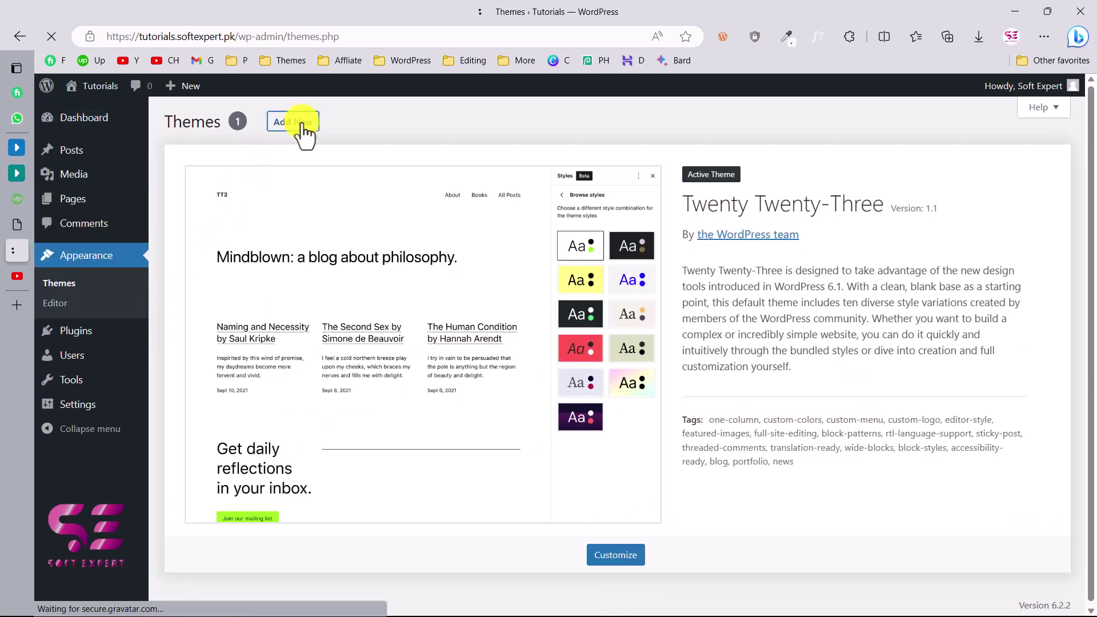
pyautogui.click(915, 164)
pyautogui.write('blocksy')
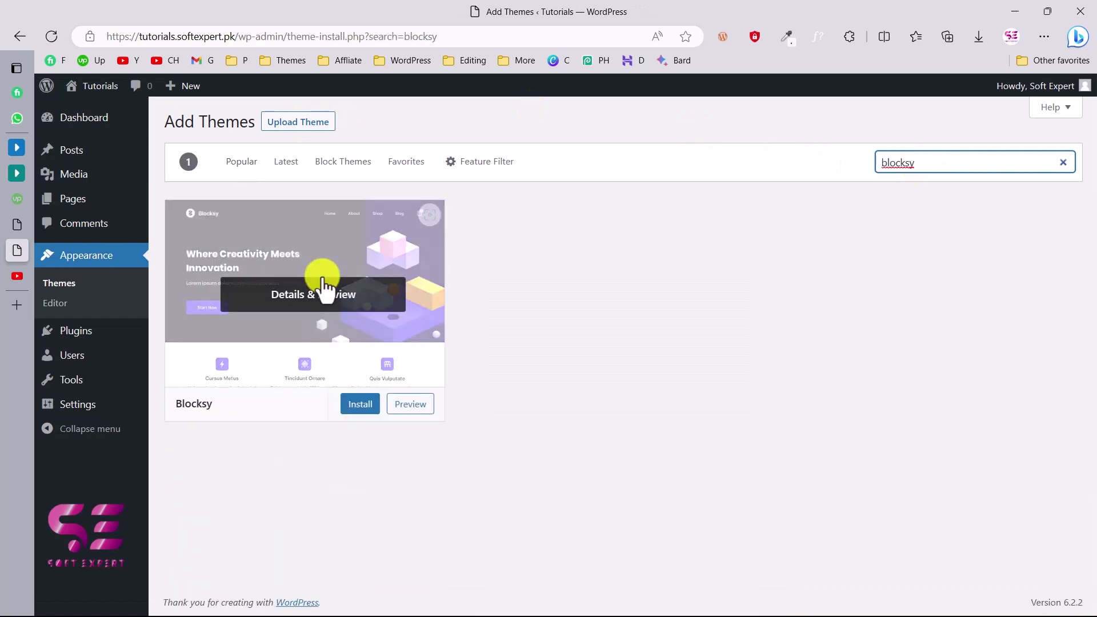
pyautogui.click(358, 407)
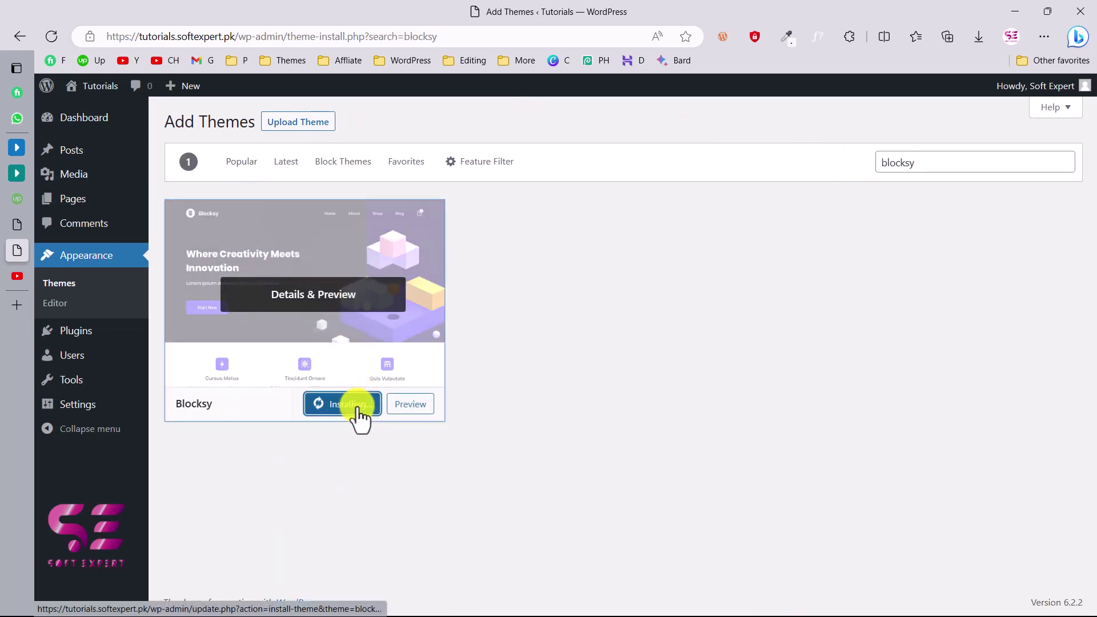
pyautogui.click(337, 407)
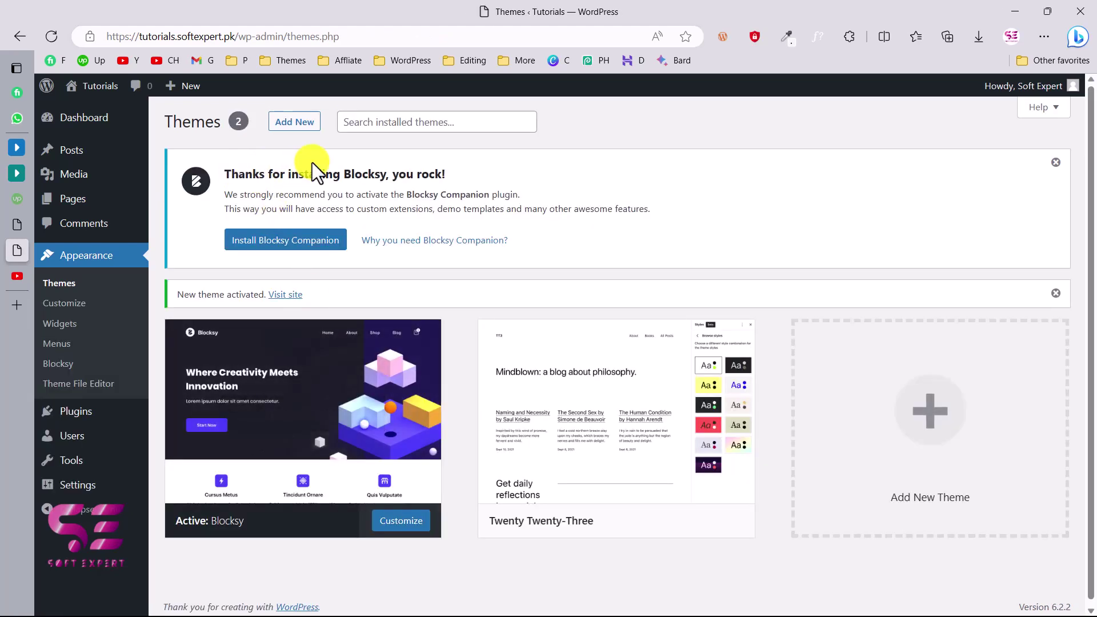
pyautogui.click(277, 241)
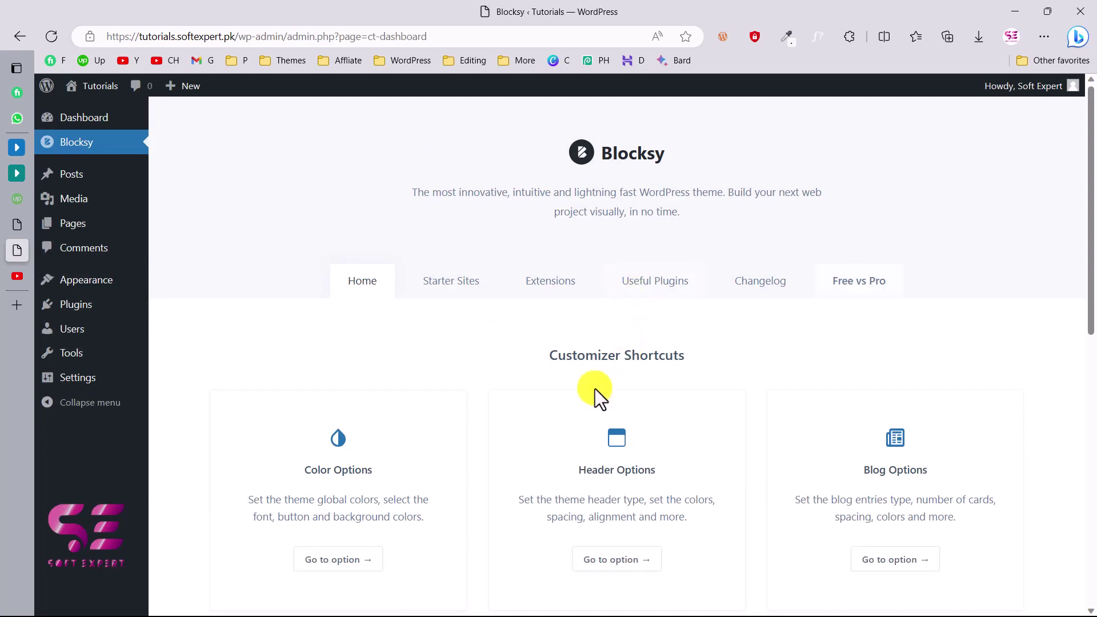
# Look through Blocksy's Extensions and recommended Plugins, then show the Starter Sites list
pyautogui.scroll(-4, 416, 391)
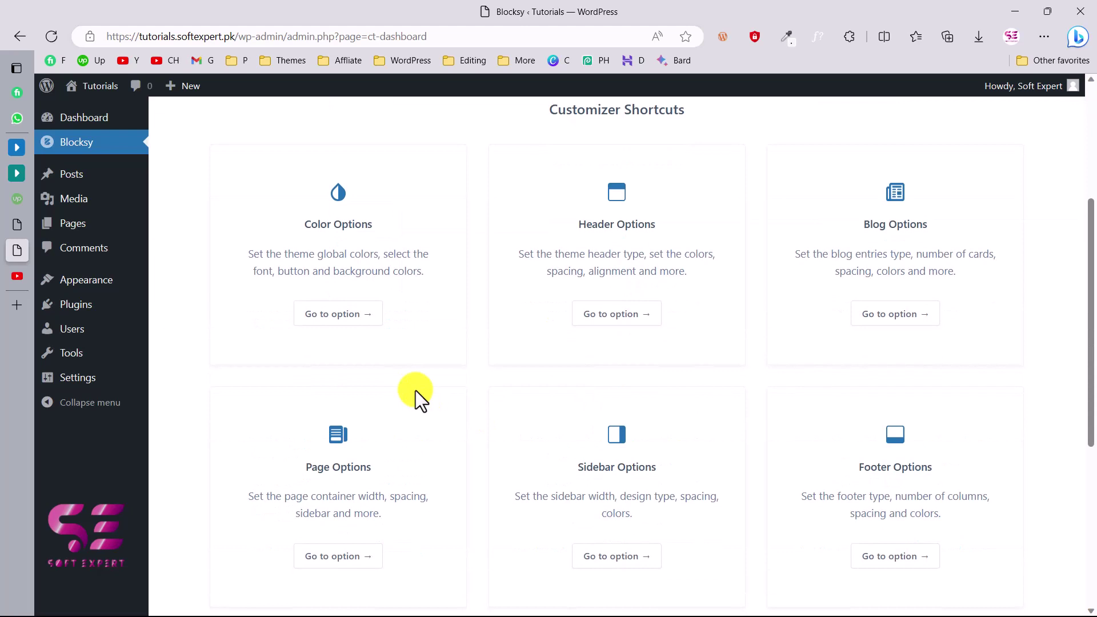
pyautogui.scroll(-5, 556, 316)
pyautogui.scroll(10, 556, 317)
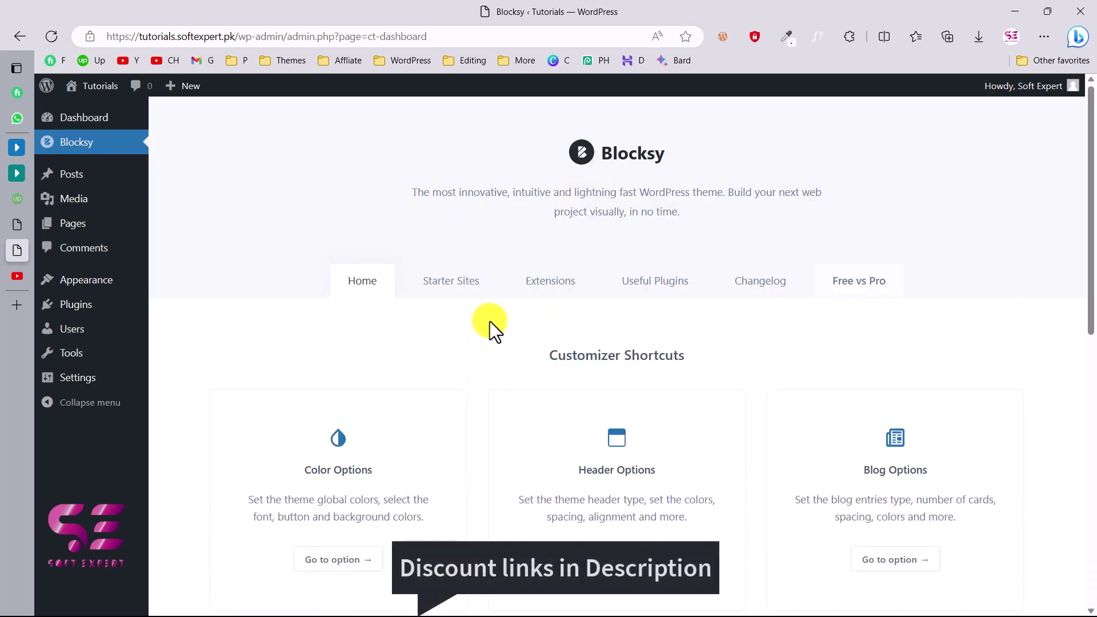
pyautogui.click(559, 289)
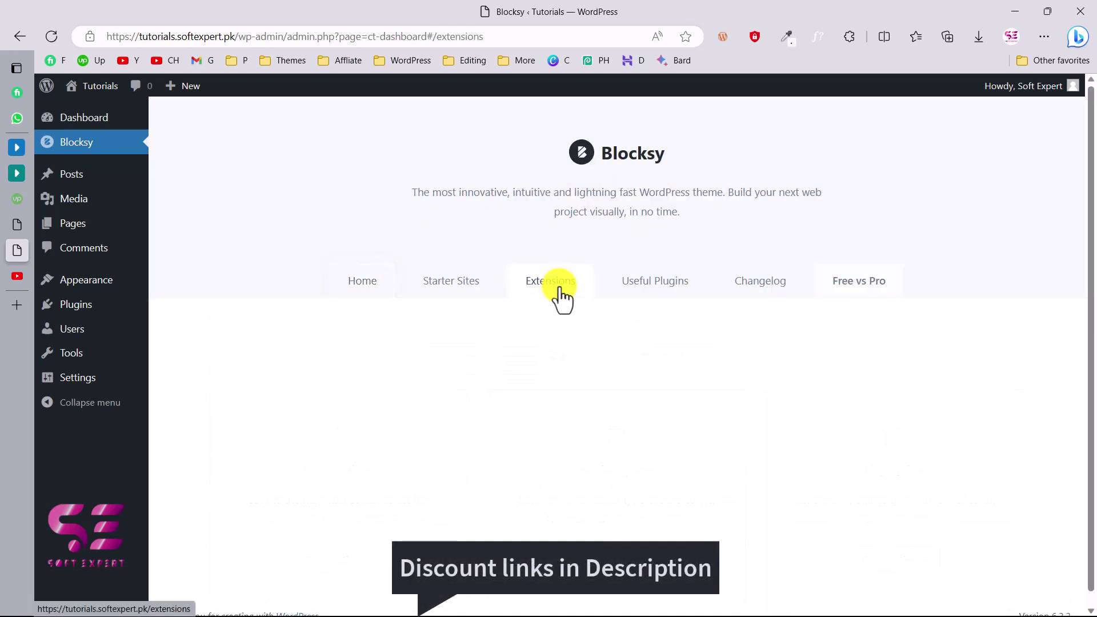
pyautogui.scroll(-2, 466, 444)
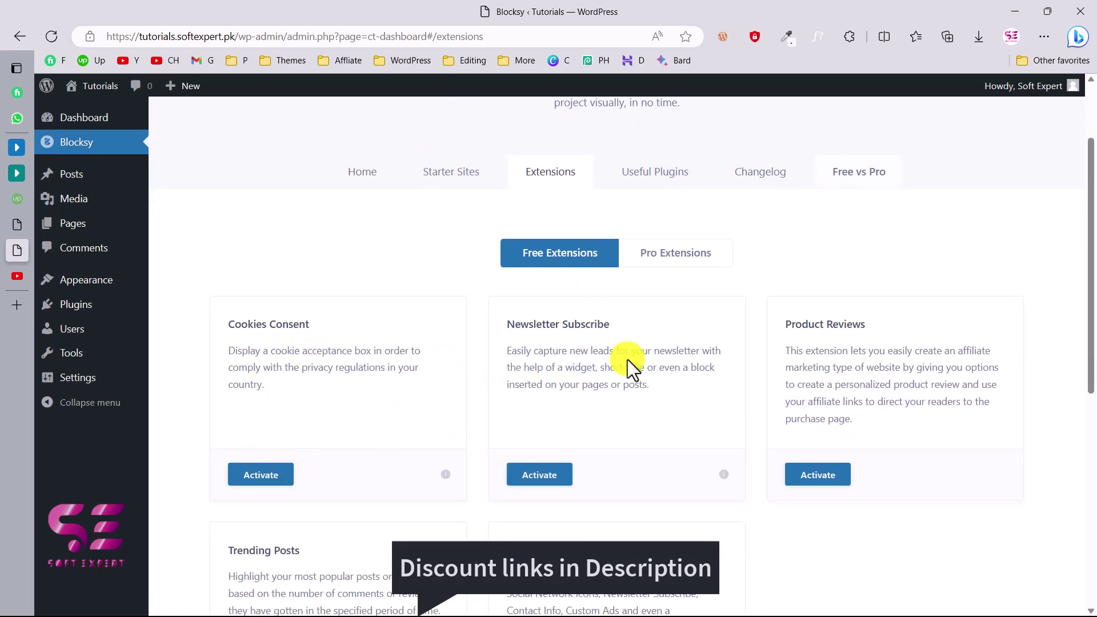
pyautogui.scroll(-3, 855, 387)
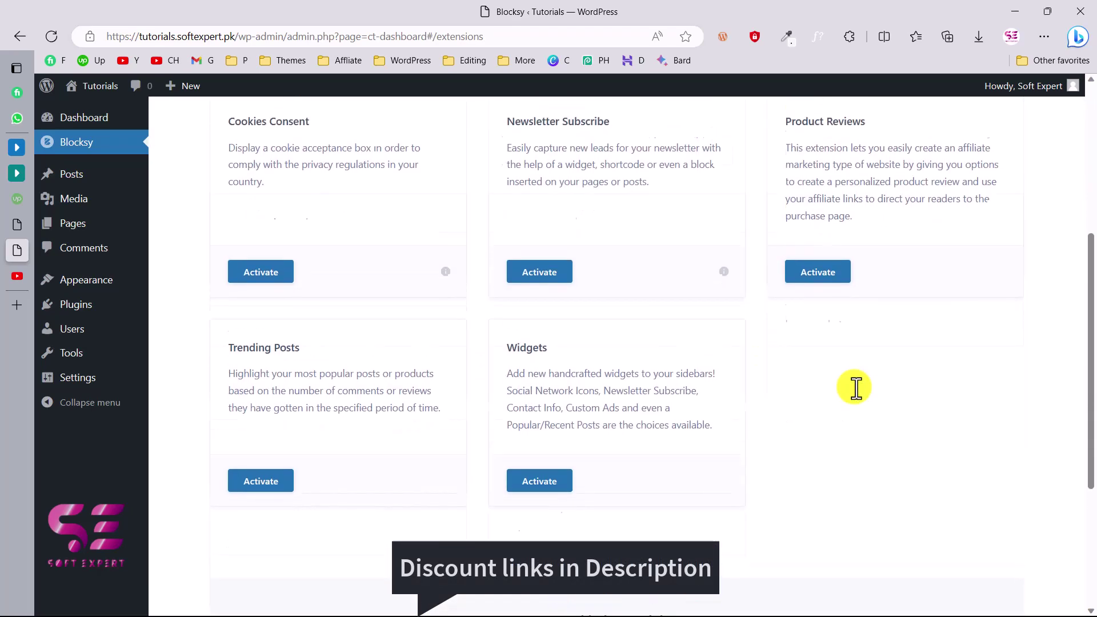
pyautogui.scroll(5, 856, 387)
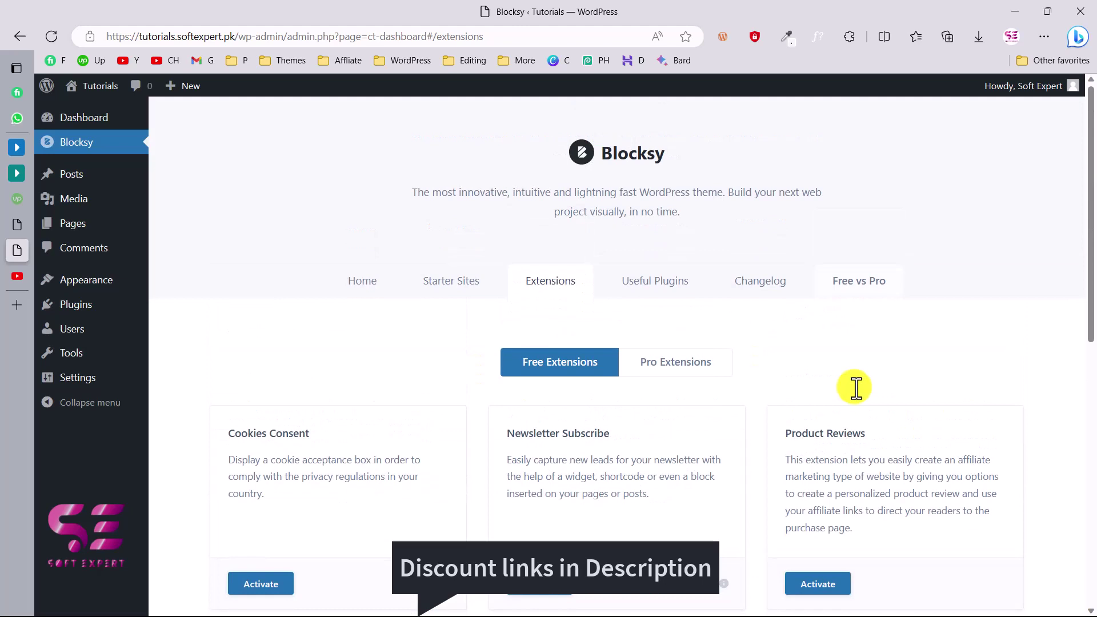
pyautogui.click(659, 289)
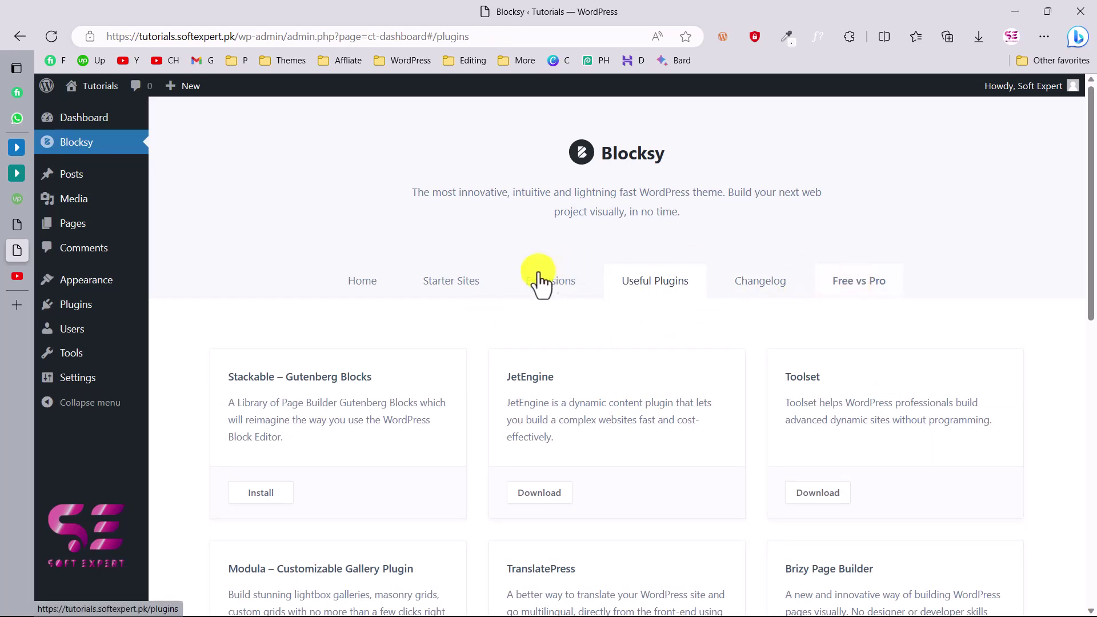
pyautogui.click(452, 281)
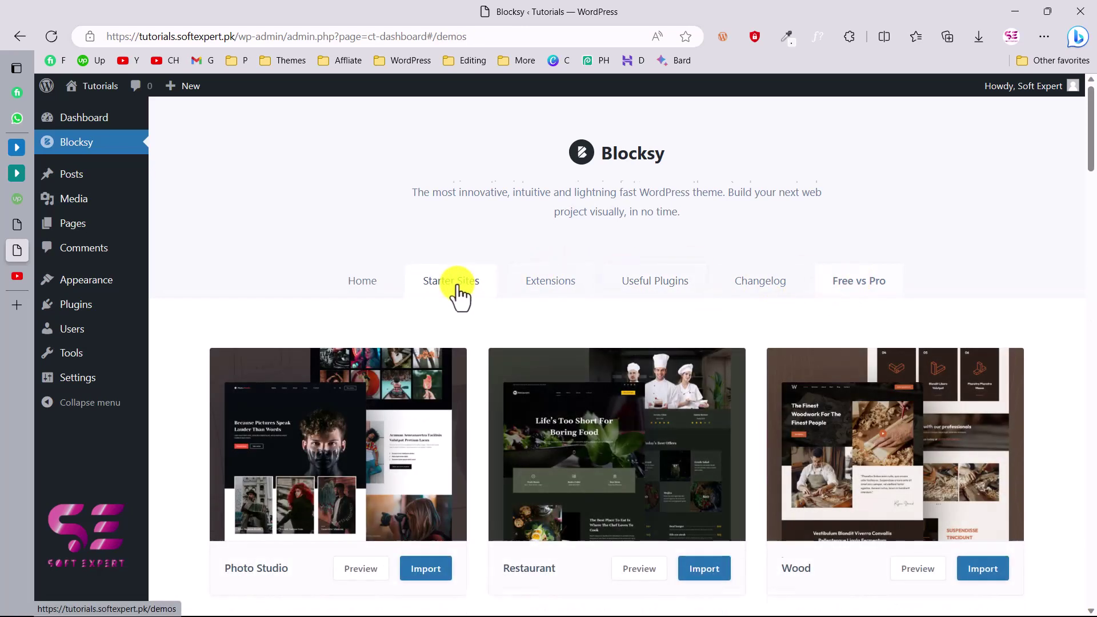
# Browse the Blocksy starter site cards and start the Photo Studio demo import
pyautogui.scroll(-2, 831, 328)
pyautogui.scroll(-2, 832, 328)
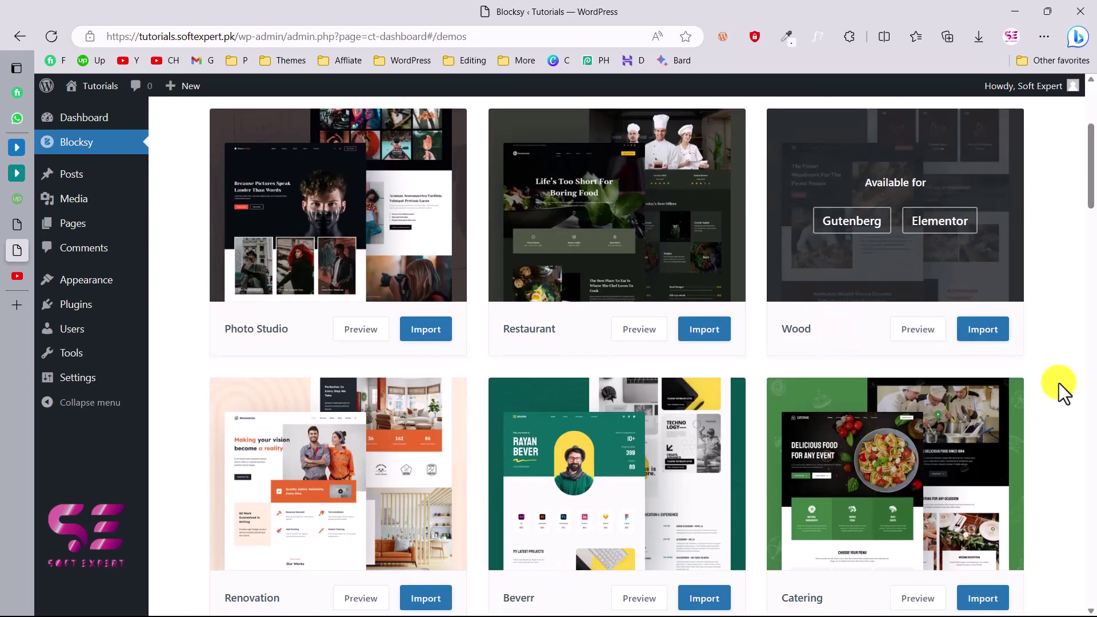
pyautogui.scroll(-2, 1085, 446)
pyautogui.scroll(-3, 1085, 445)
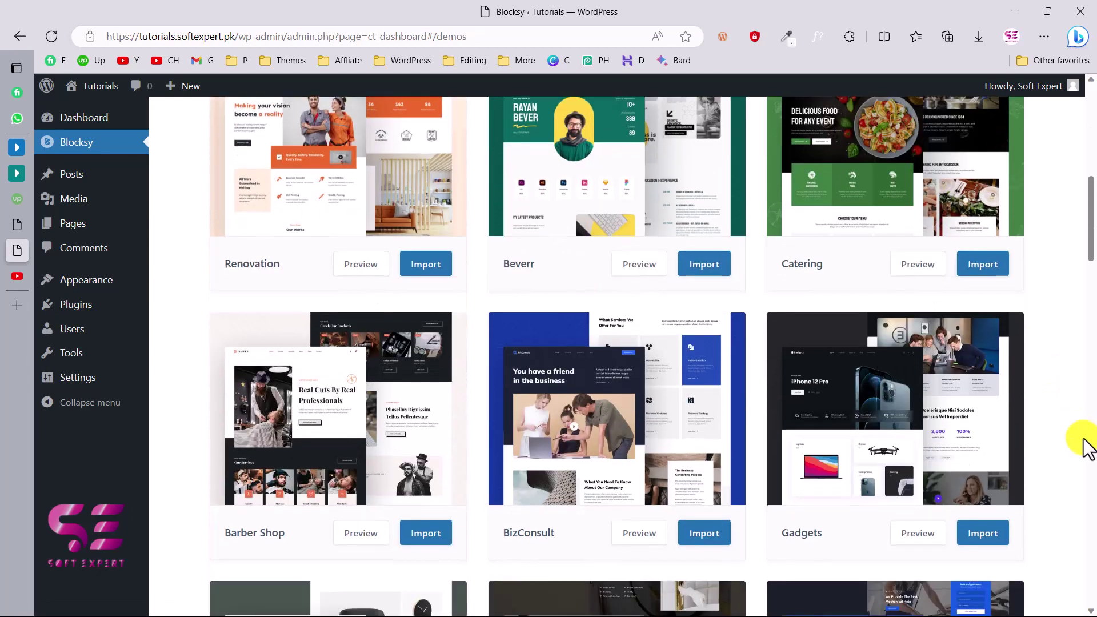
pyautogui.scroll(5, 1084, 446)
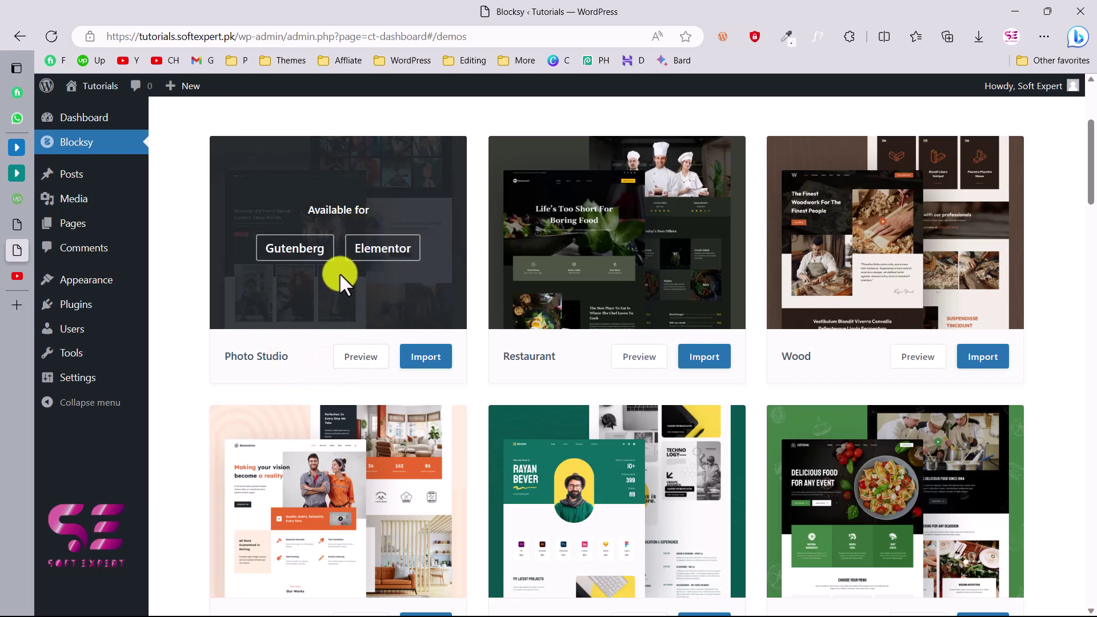
pyautogui.scroll(-1, 816, 366)
pyautogui.scroll(-5, 824, 369)
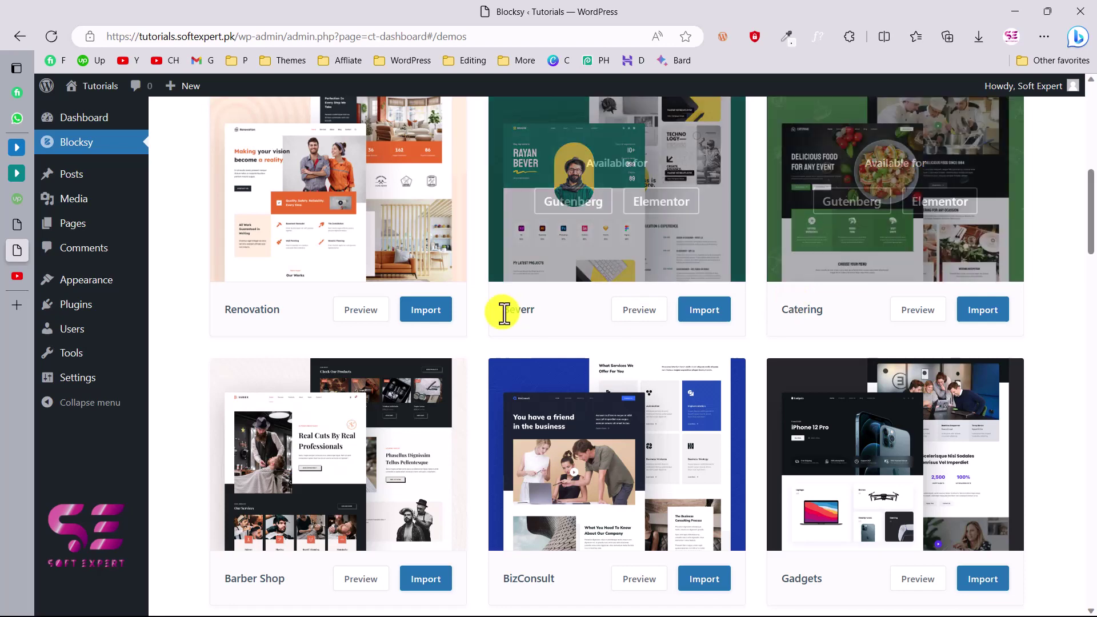
pyautogui.scroll(-1, 531, 314)
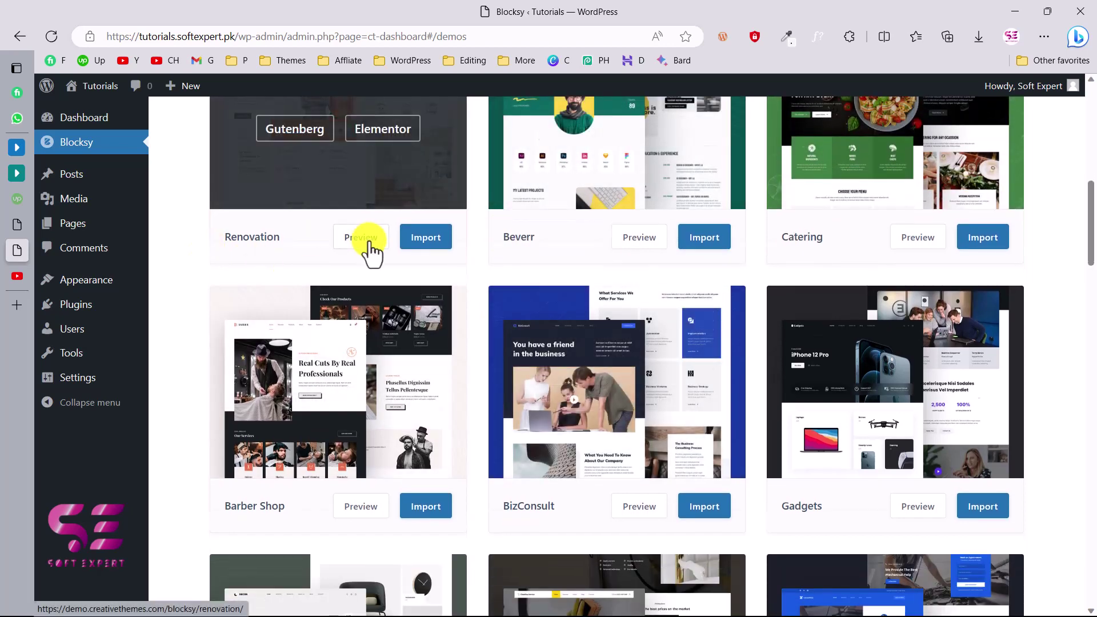
pyautogui.scroll(-4, 360, 257)
pyautogui.scroll(-4, 521, 302)
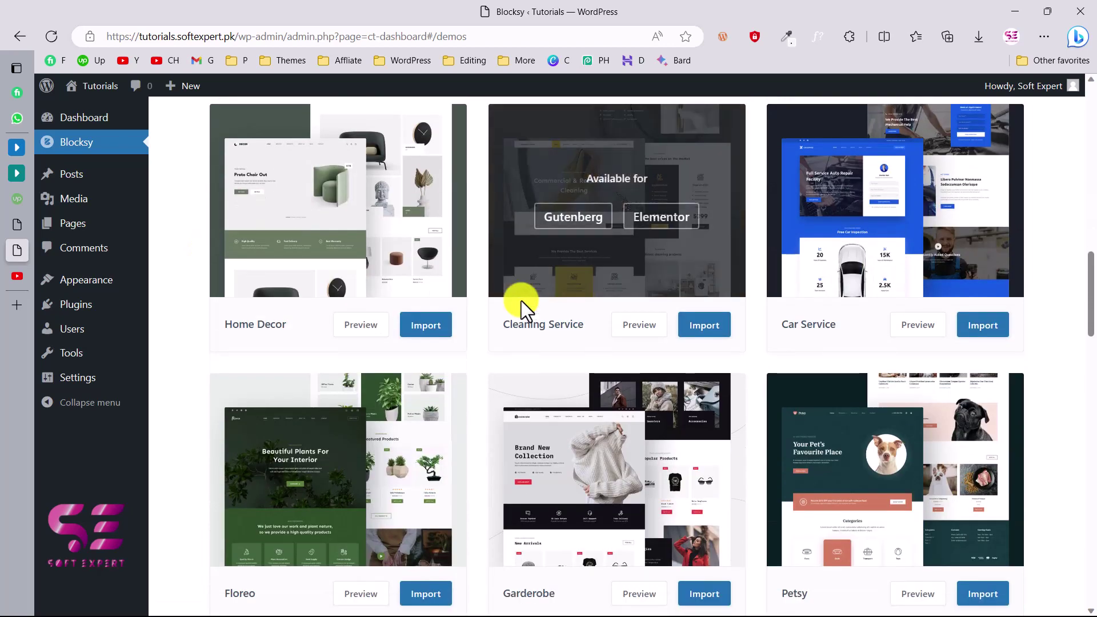
pyautogui.scroll(-2, 520, 301)
pyautogui.scroll(-3, 521, 301)
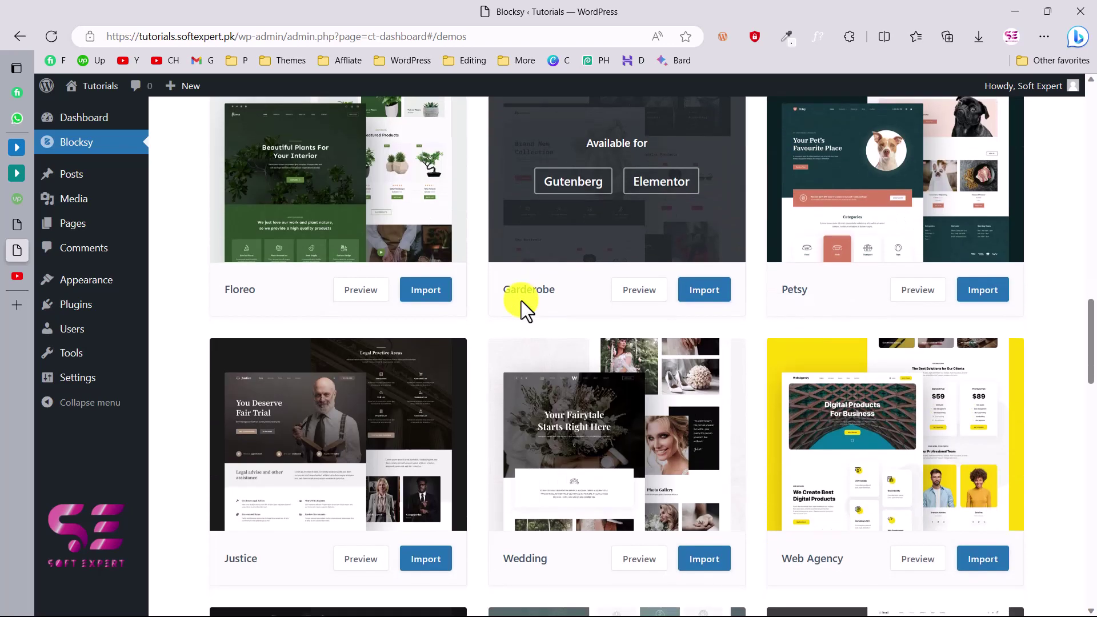
pyautogui.scroll(-3, 521, 301)
pyautogui.scroll(-2, 521, 301)
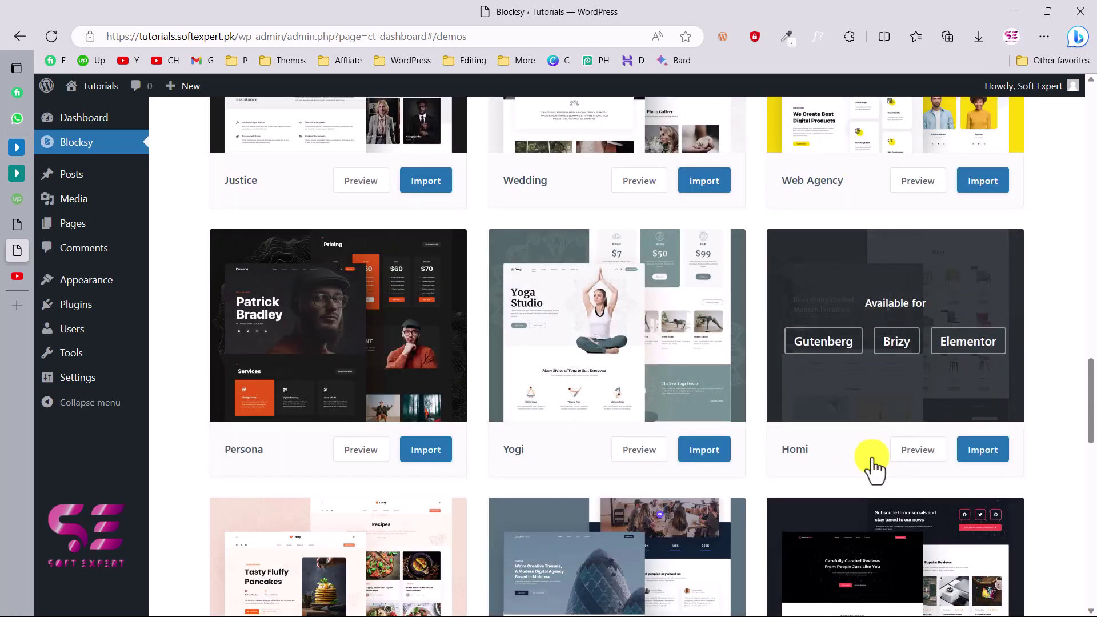
pyautogui.scroll(-5, 934, 424)
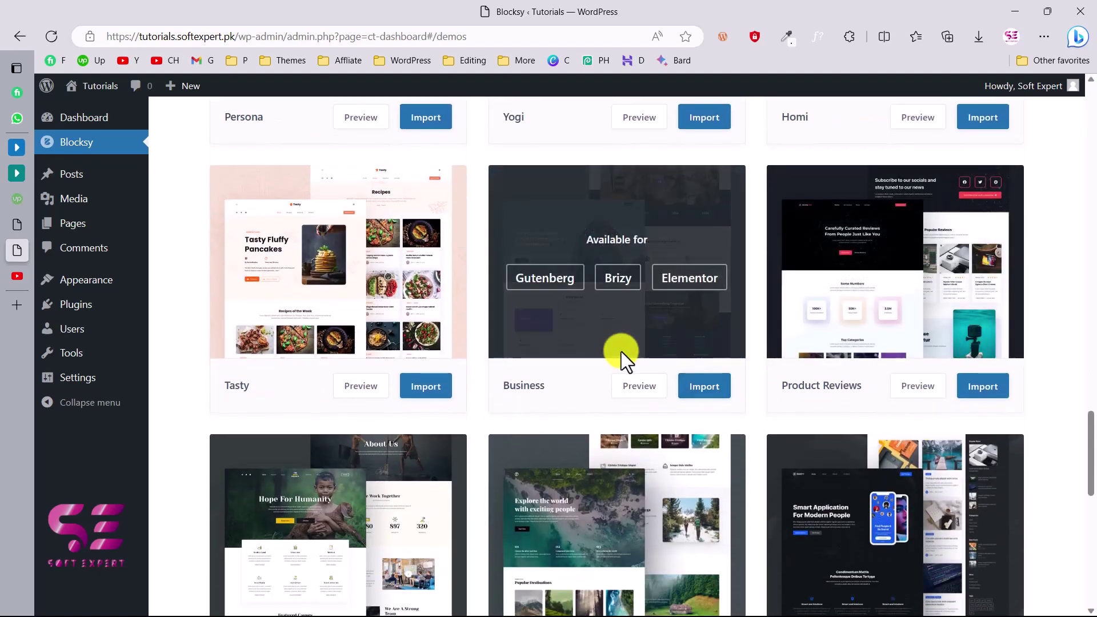
pyautogui.scroll(-5, 622, 352)
pyautogui.scroll(15, 622, 352)
pyautogui.scroll(-2, 568, 306)
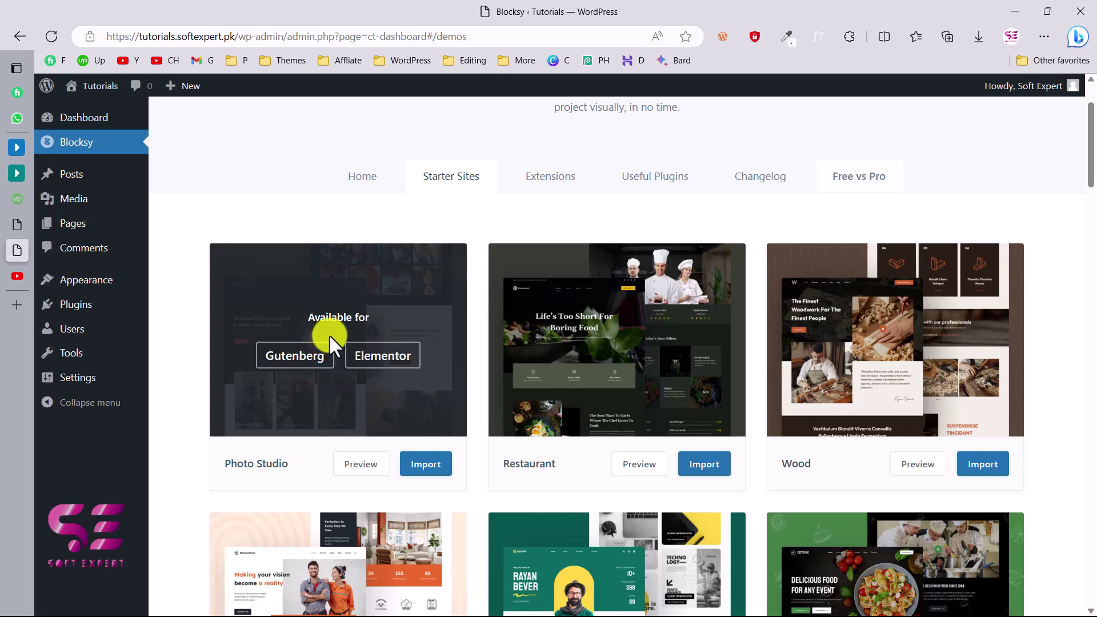
pyautogui.click(421, 474)
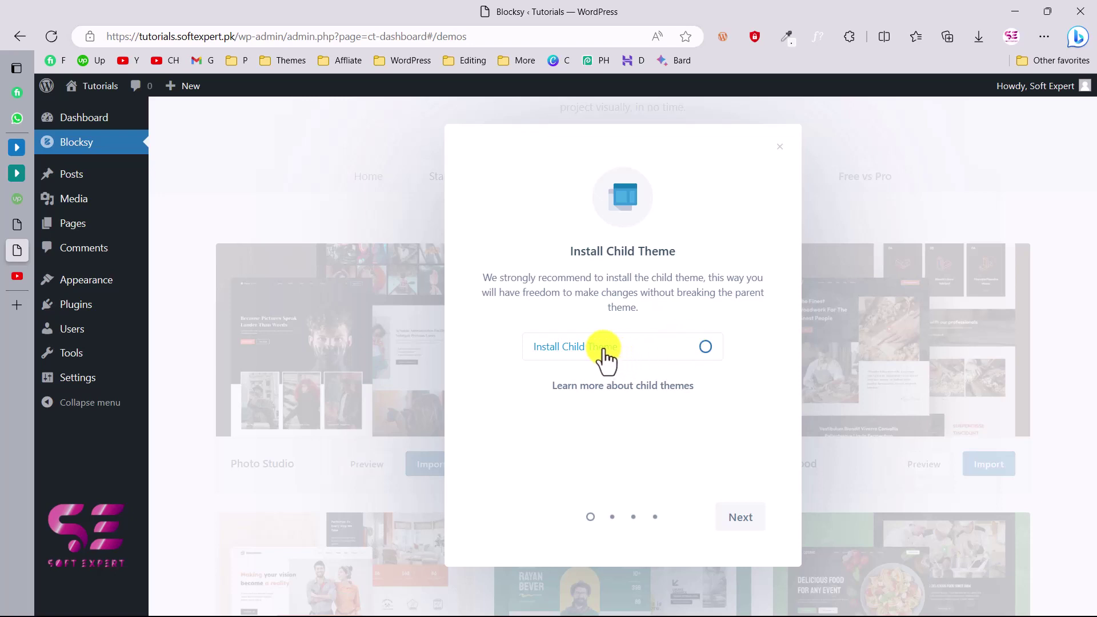
# Enable Install Child Theme and choose Elementor as the page builder
pyautogui.click(705, 346)
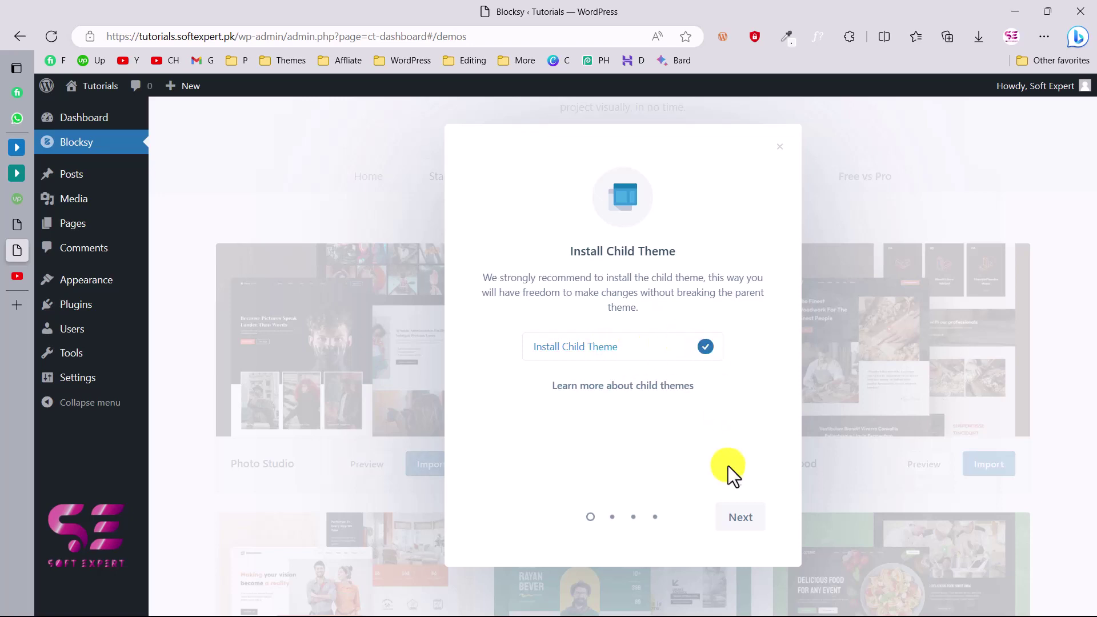
pyautogui.click(735, 517)
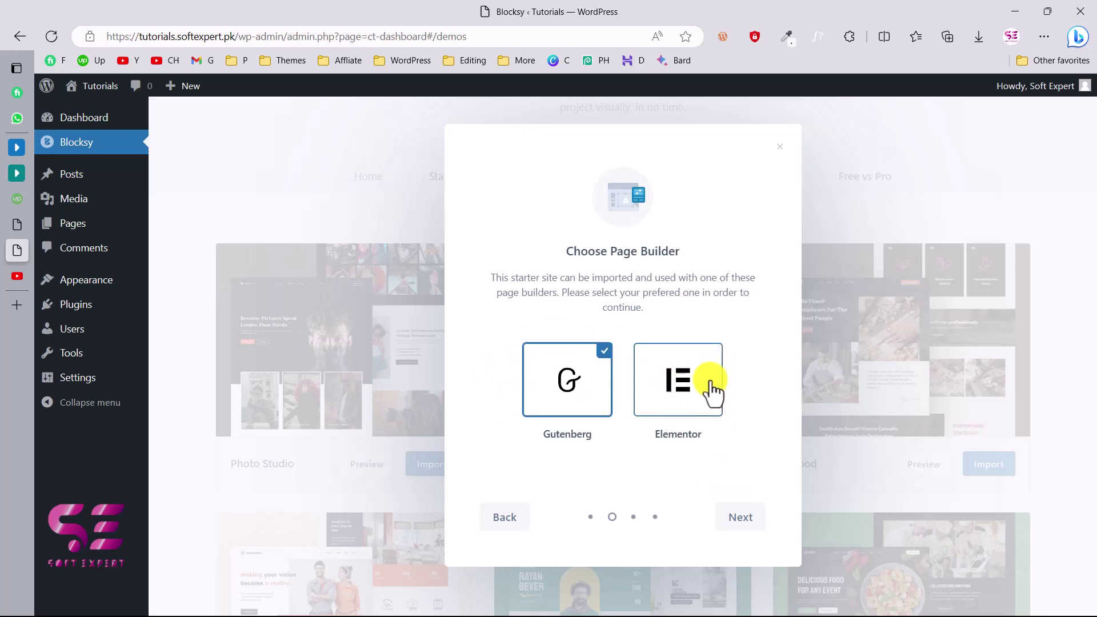
pyautogui.click(706, 398)
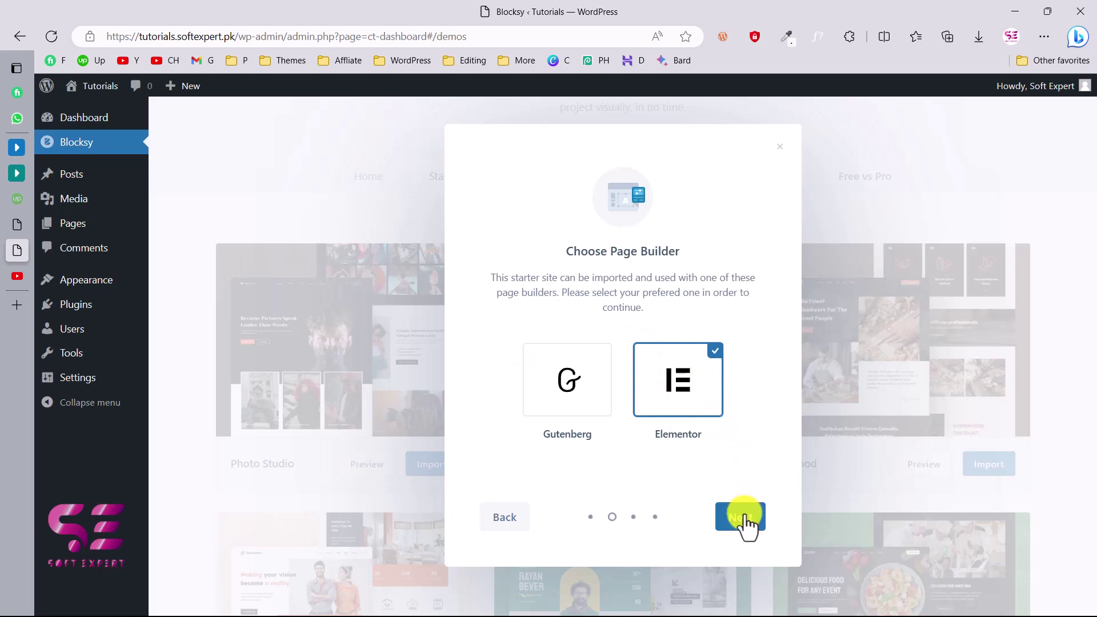
pyautogui.click(742, 517)
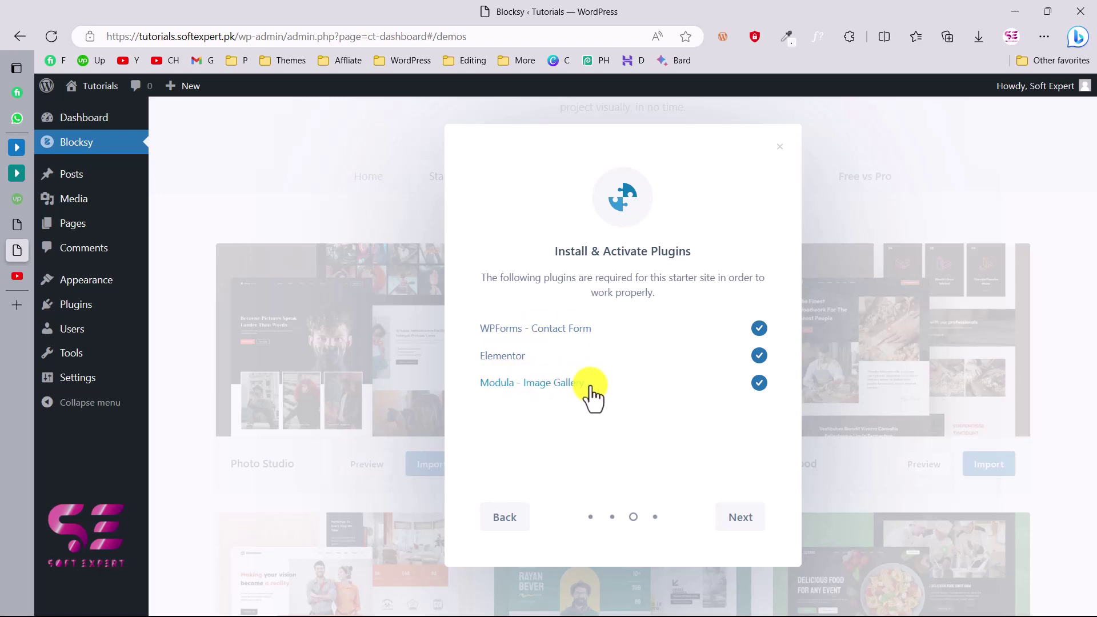
# Accept the required plugins and content, install Photo Studio, and view the live site
pyautogui.click(741, 518)
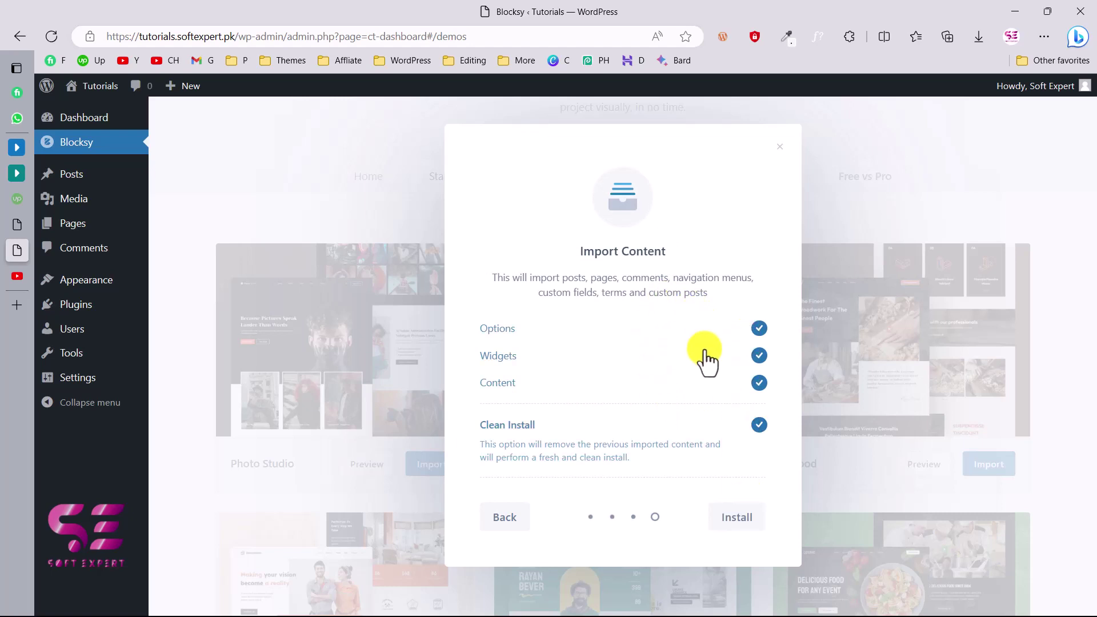
pyautogui.click(737, 517)
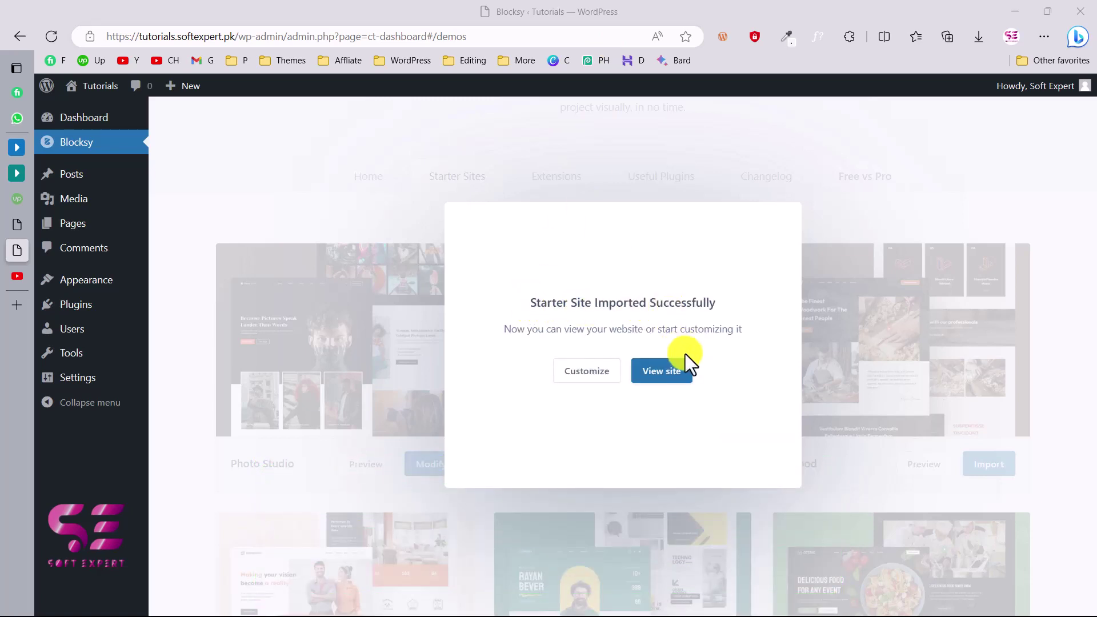
pyautogui.click(679, 380)
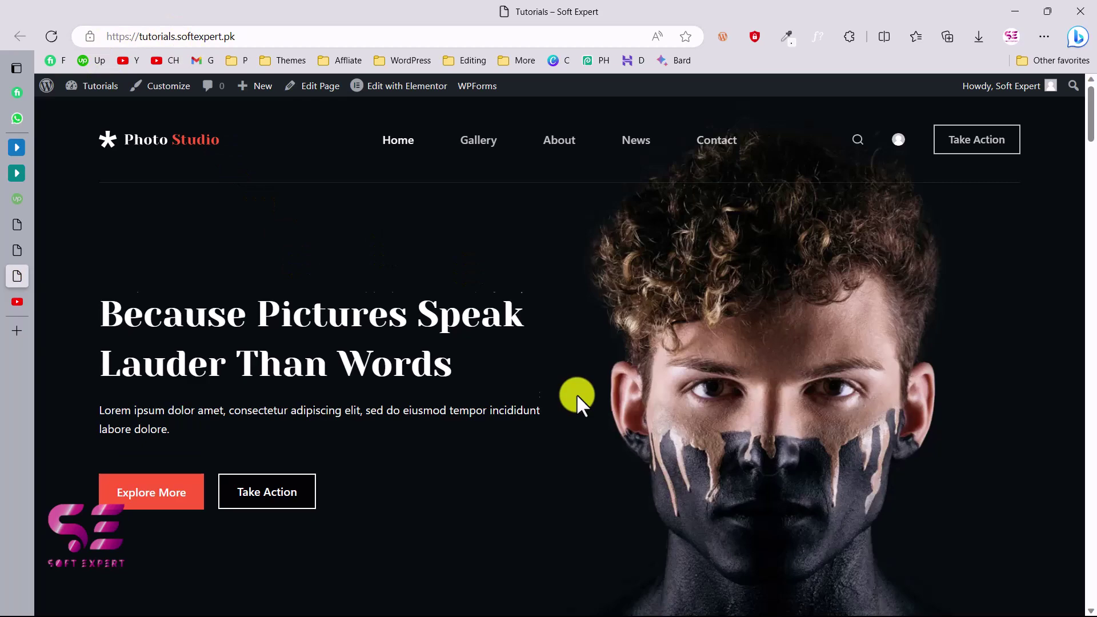
# Review the Photo Studio homepage from hero to footer, then return to the Blocksy dashboard
pyautogui.scroll(-1, 577, 393)
pyautogui.scroll(-7, 453, 166)
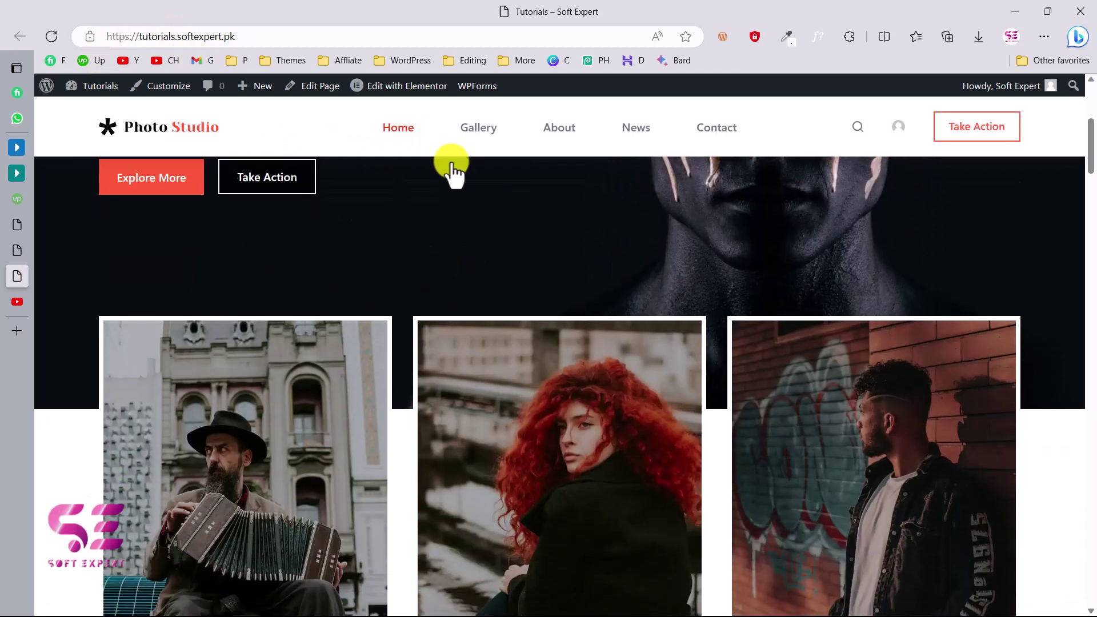
pyautogui.scroll(-15, 510, 387)
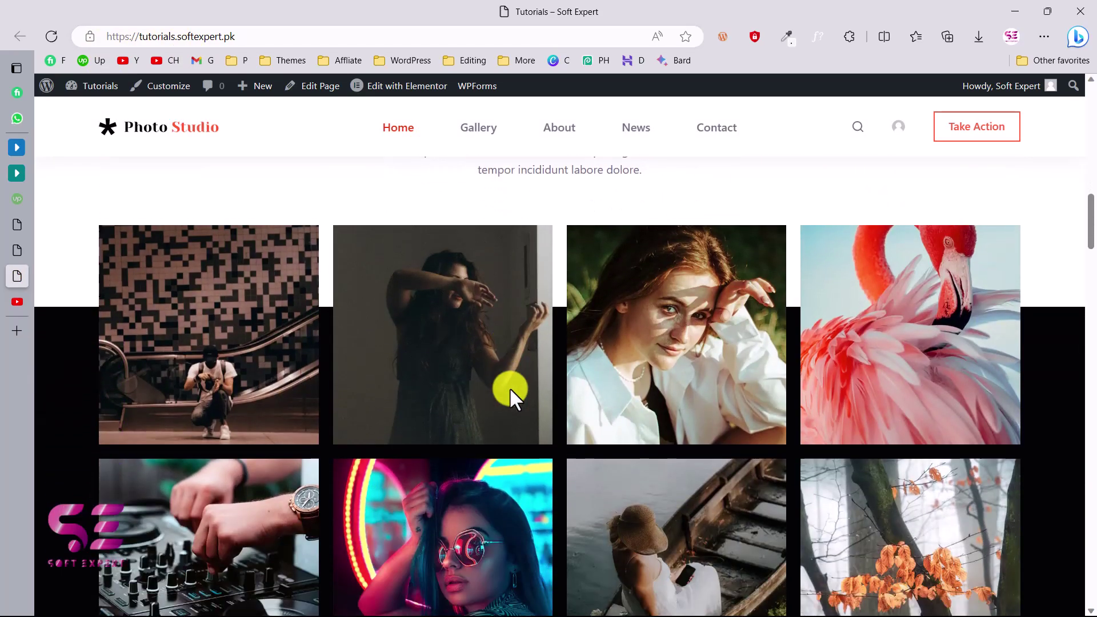
pyautogui.scroll(-20, 673, 422)
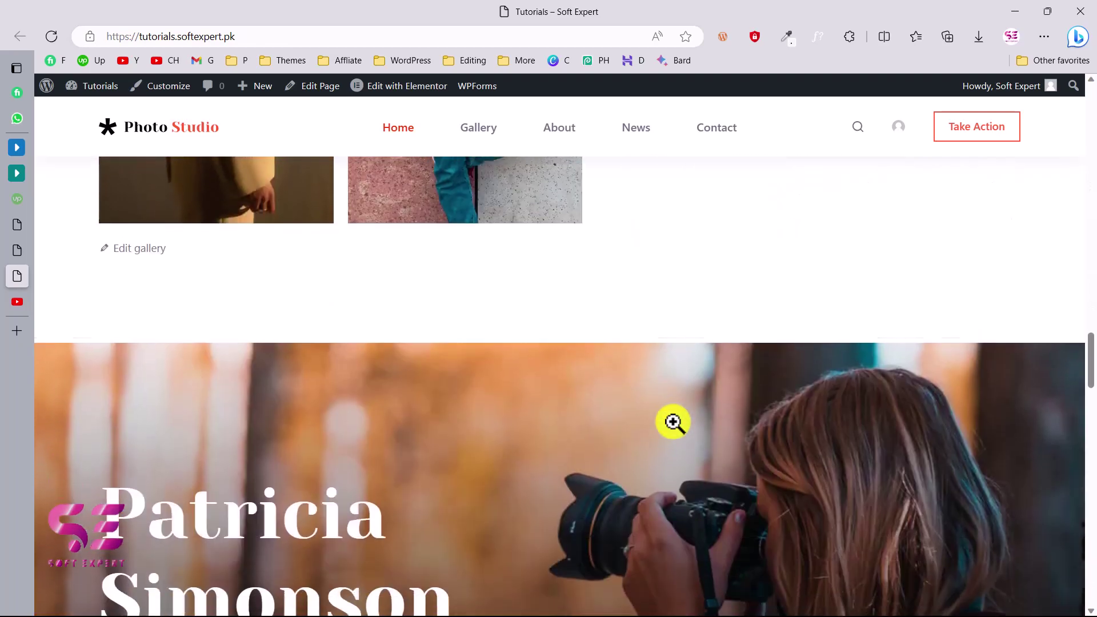
pyautogui.scroll(-15, 673, 422)
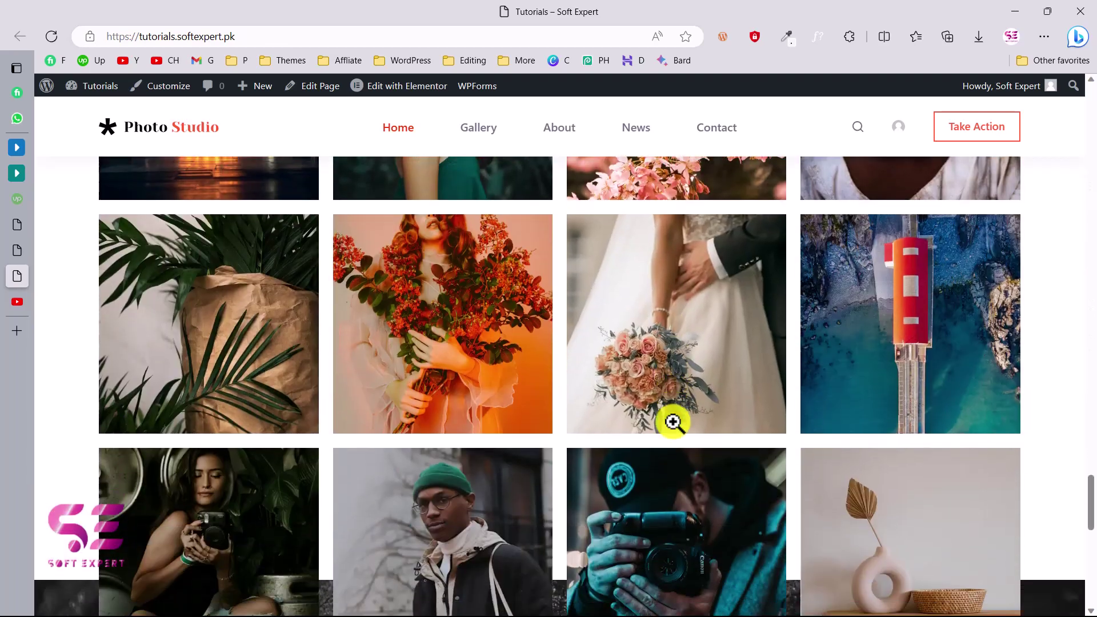
pyautogui.scroll(-5, 673, 422)
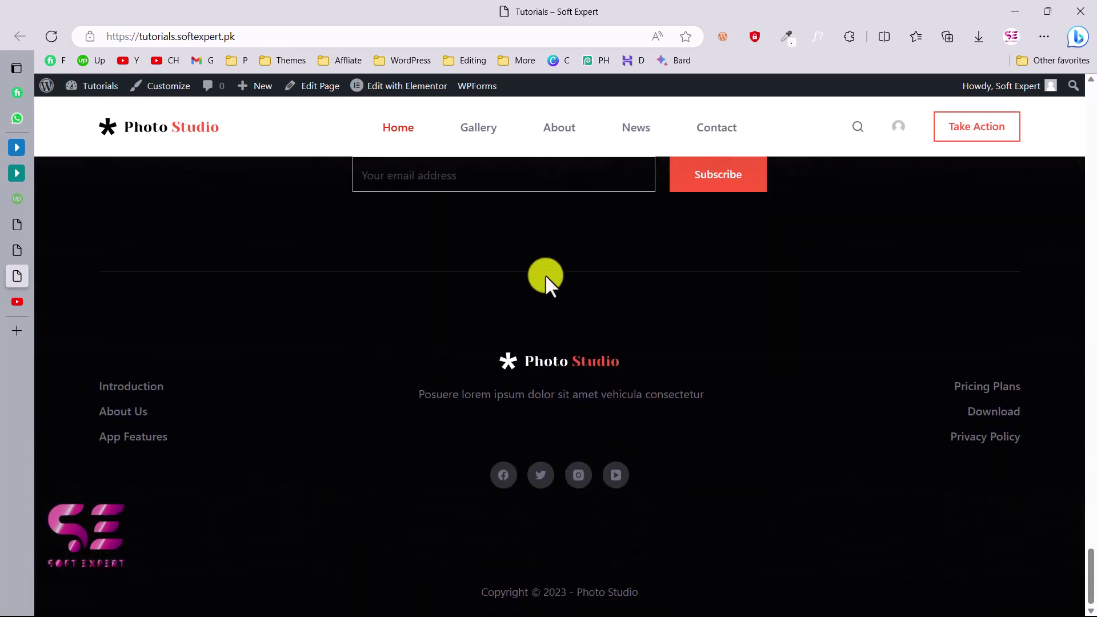
pyautogui.scroll(20, 705, 319)
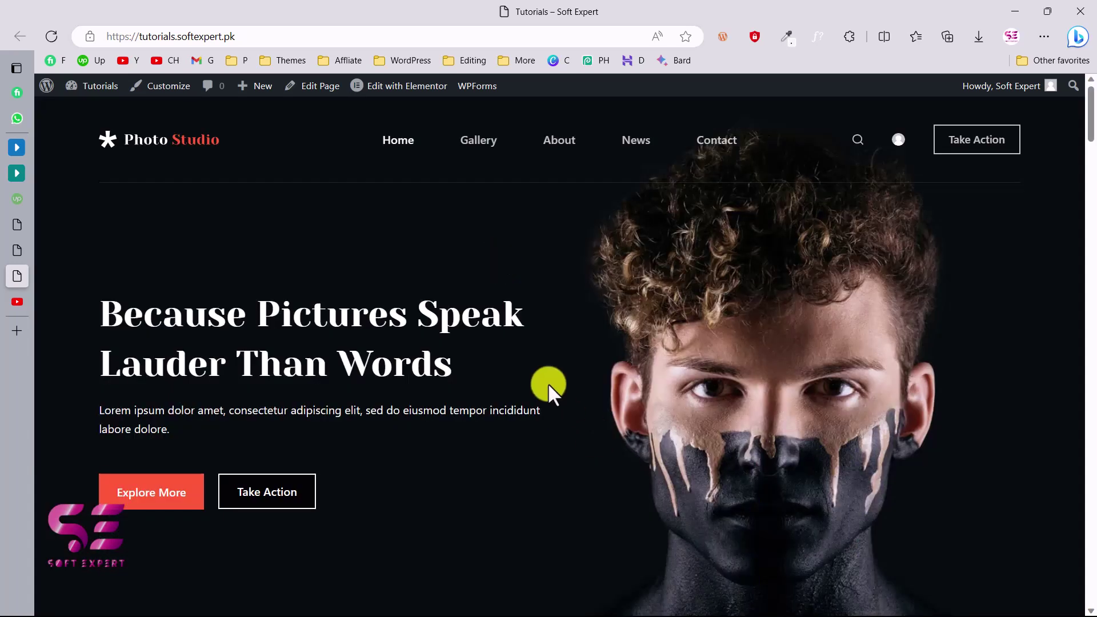
pyautogui.moveTo(399, 91)
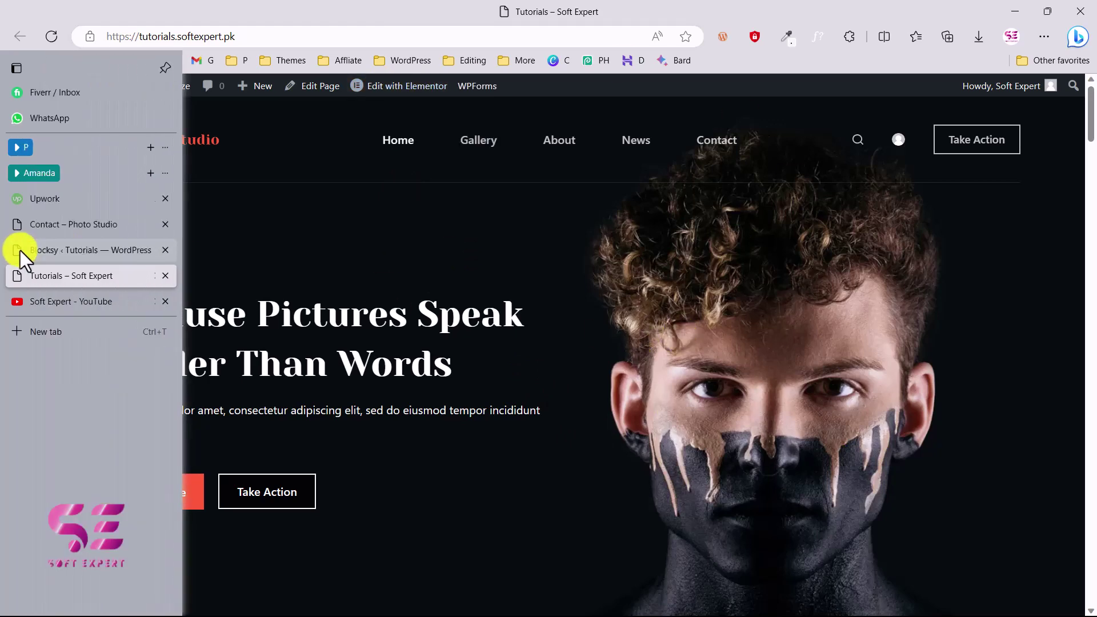
pyautogui.click(19, 250)
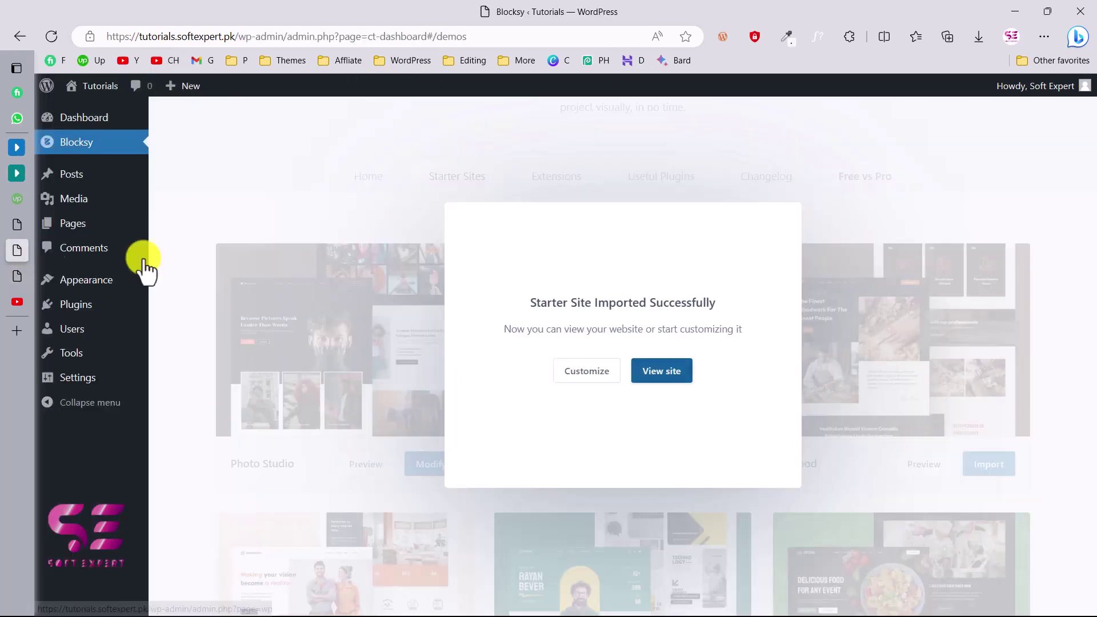
# From the Pages list, open Home's Edit with Elementor link in a new tab
pyautogui.click(86, 232)
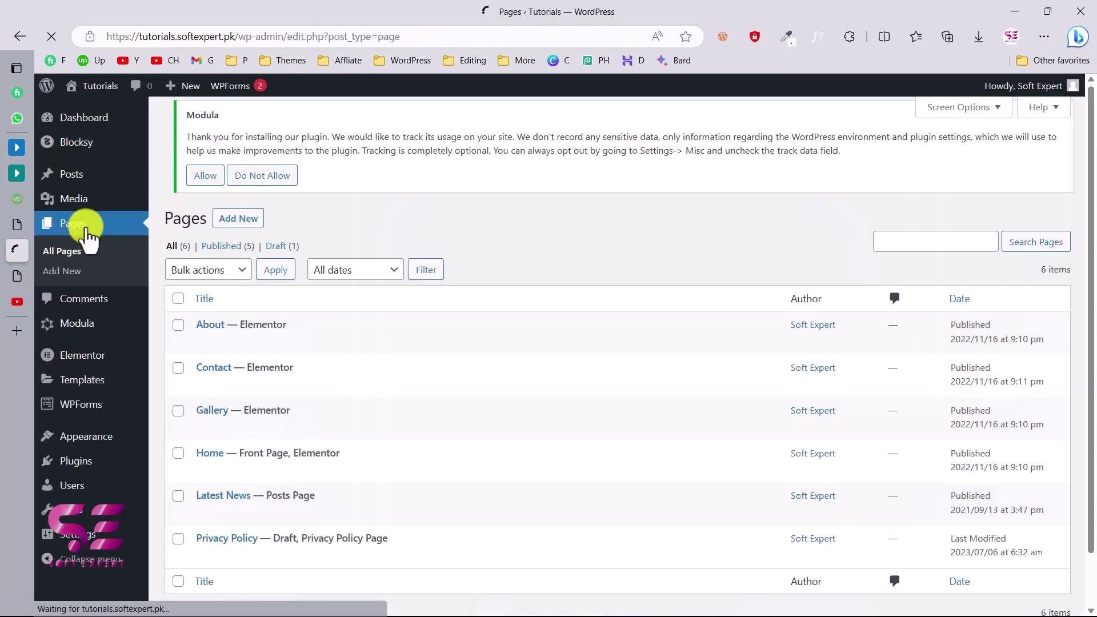
pyautogui.scroll(-1, 306, 365)
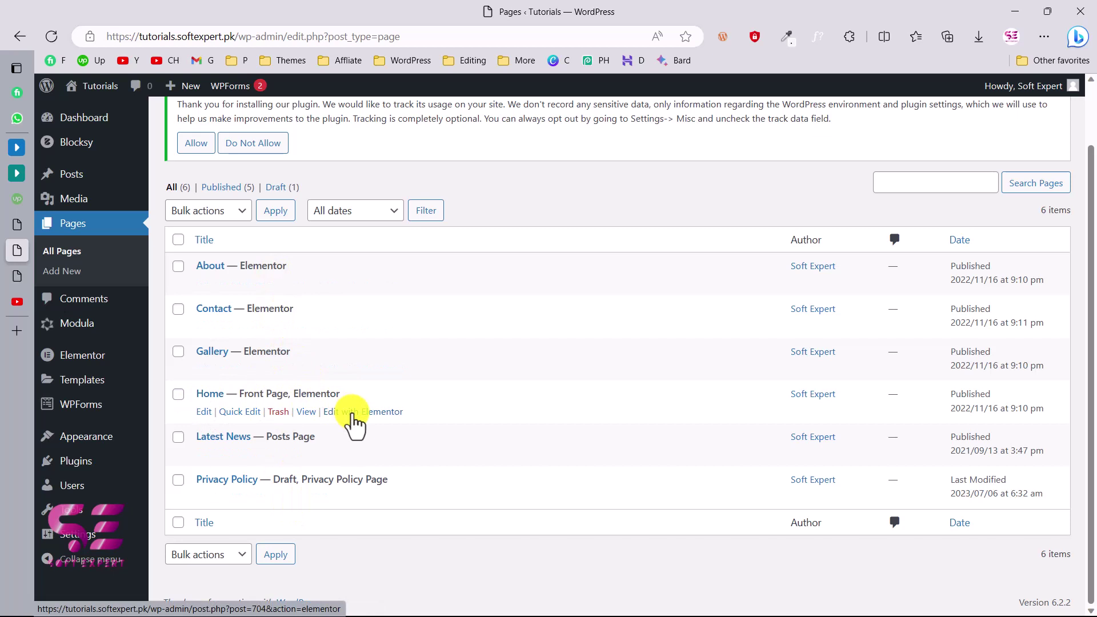
pyautogui.rightClick(372, 411)
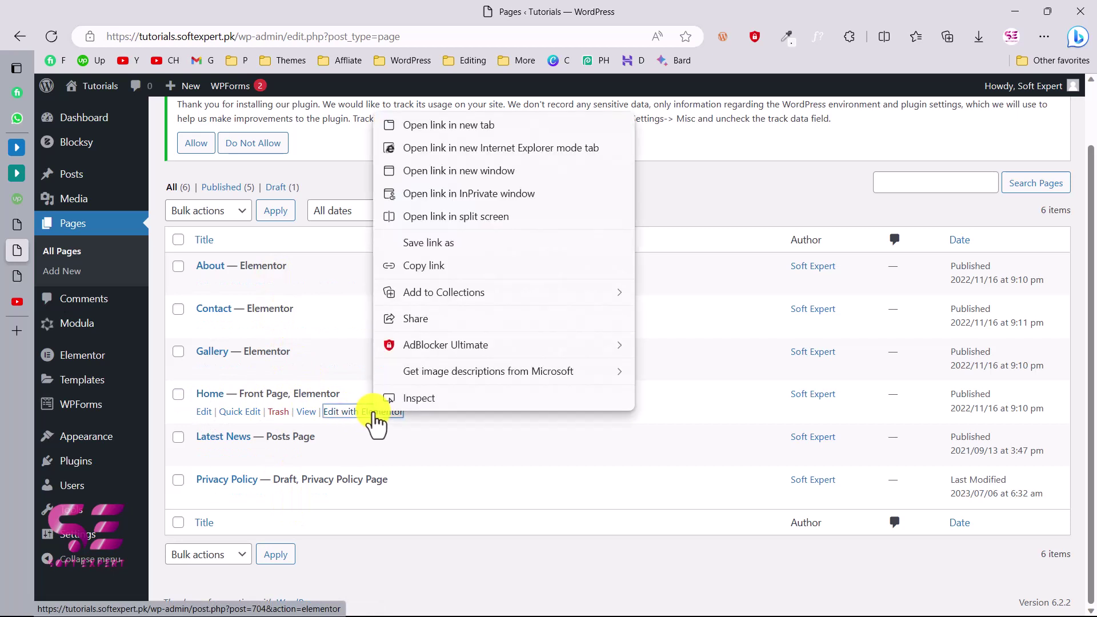
pyautogui.click(414, 126)
pyautogui.click(17, 302)
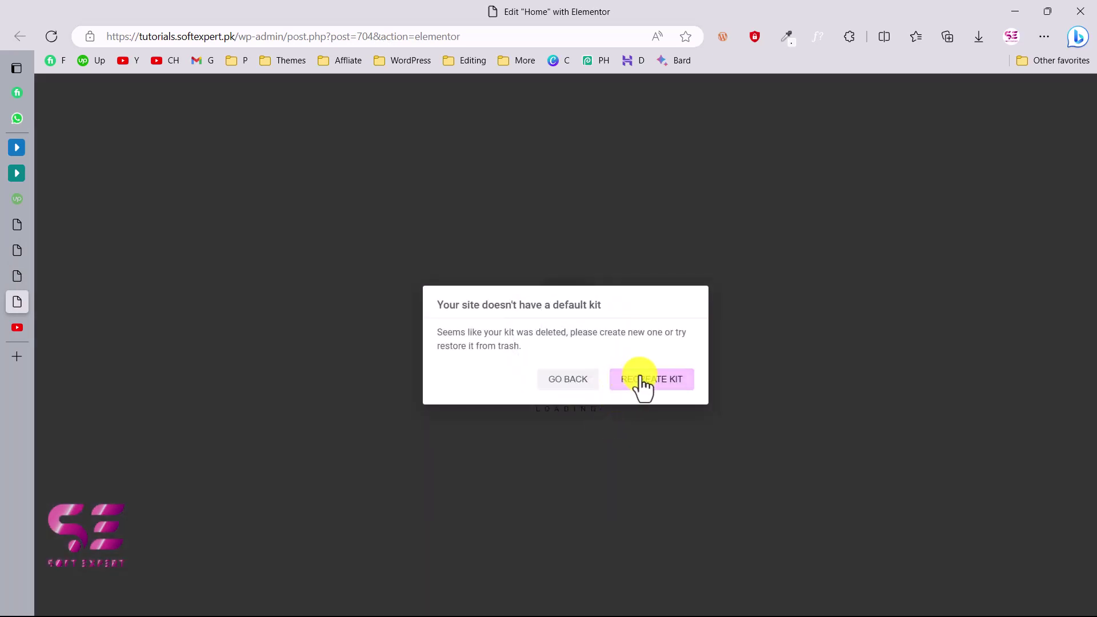
# Recreate Elementor's default kit, save the Tools settings, and reload the Home editor
pyautogui.click(666, 381)
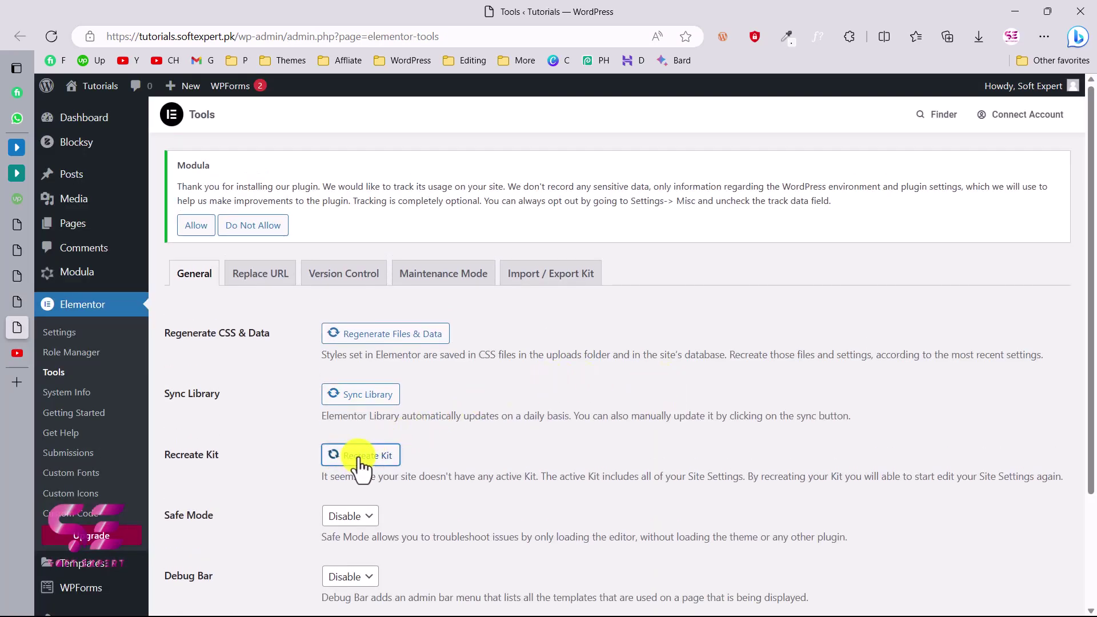
pyautogui.scroll(-3, 360, 465)
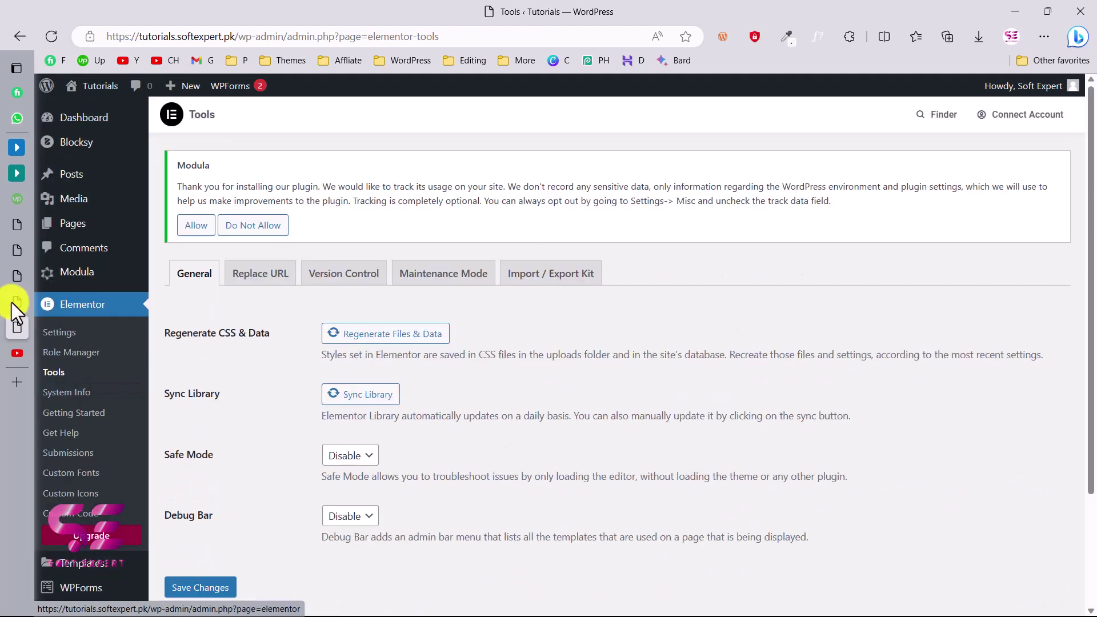
pyautogui.click(13, 303)
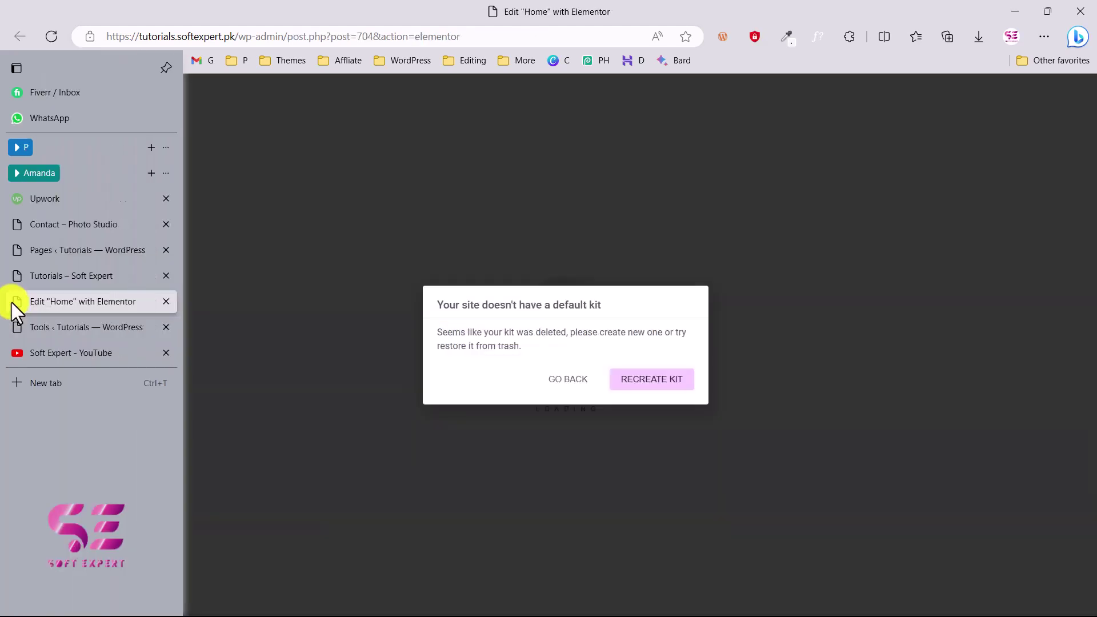
pyautogui.click(50, 44)
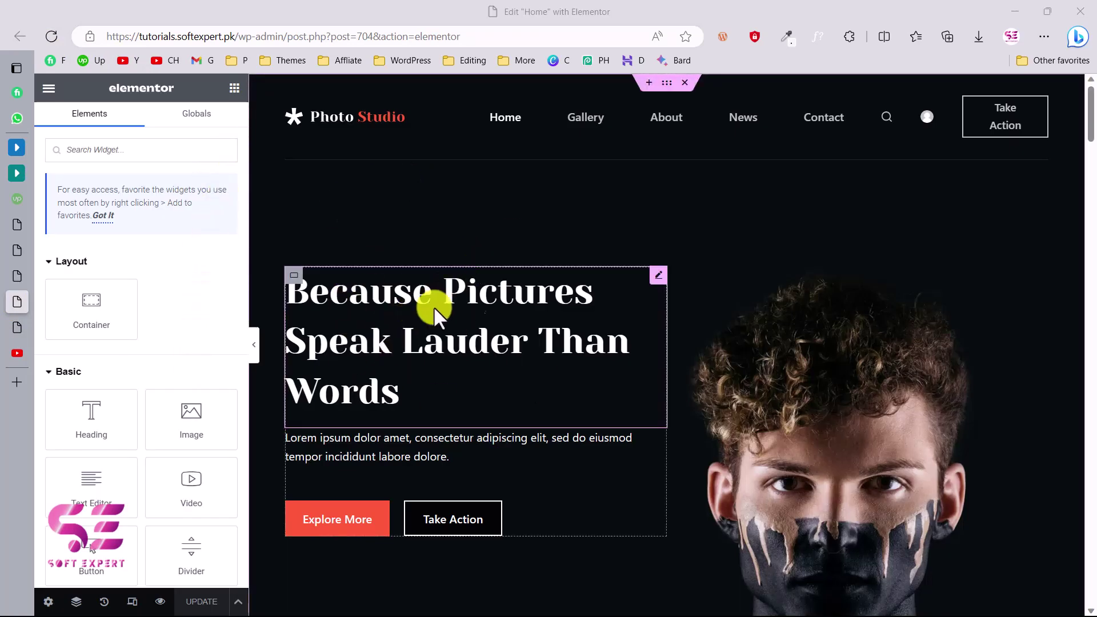
# Replace the hero heading text with 'Welcome to Soft Expert'
pyautogui.click(660, 284)
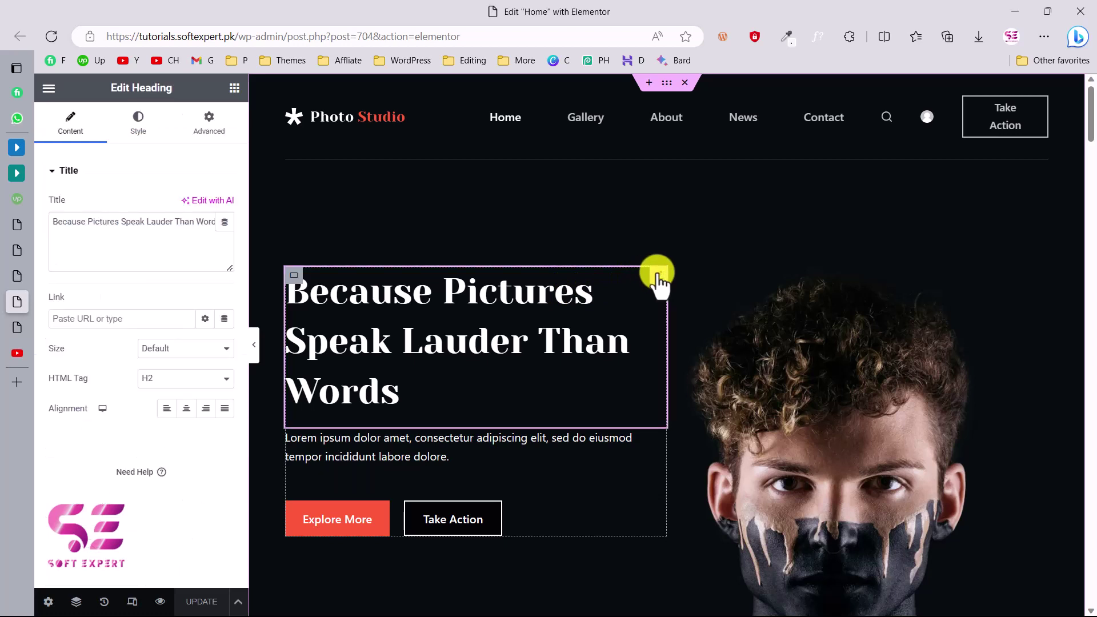
pyautogui.moveTo(53, 223); pyautogui.dragTo(233, 225)
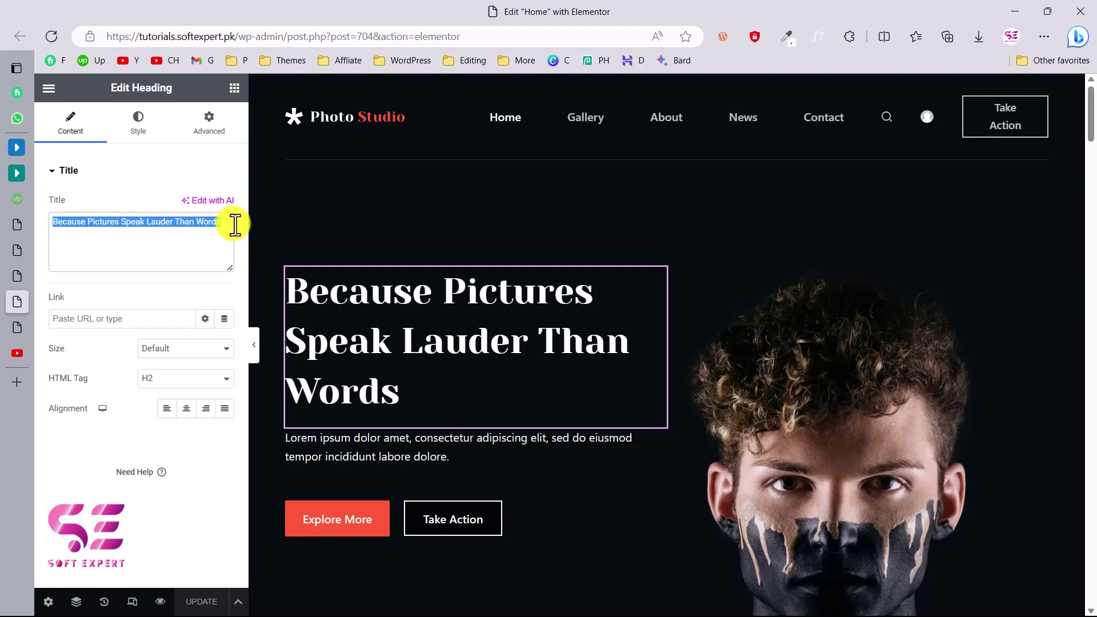
pyautogui.write('Welcome ')
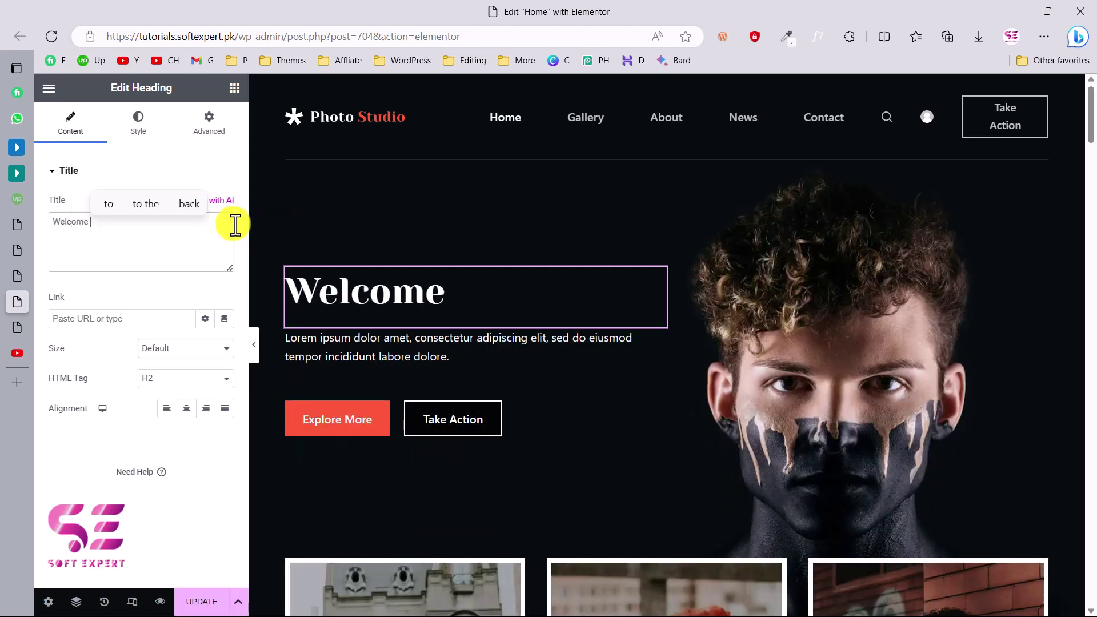
pyautogui.write('to Soft Expert')
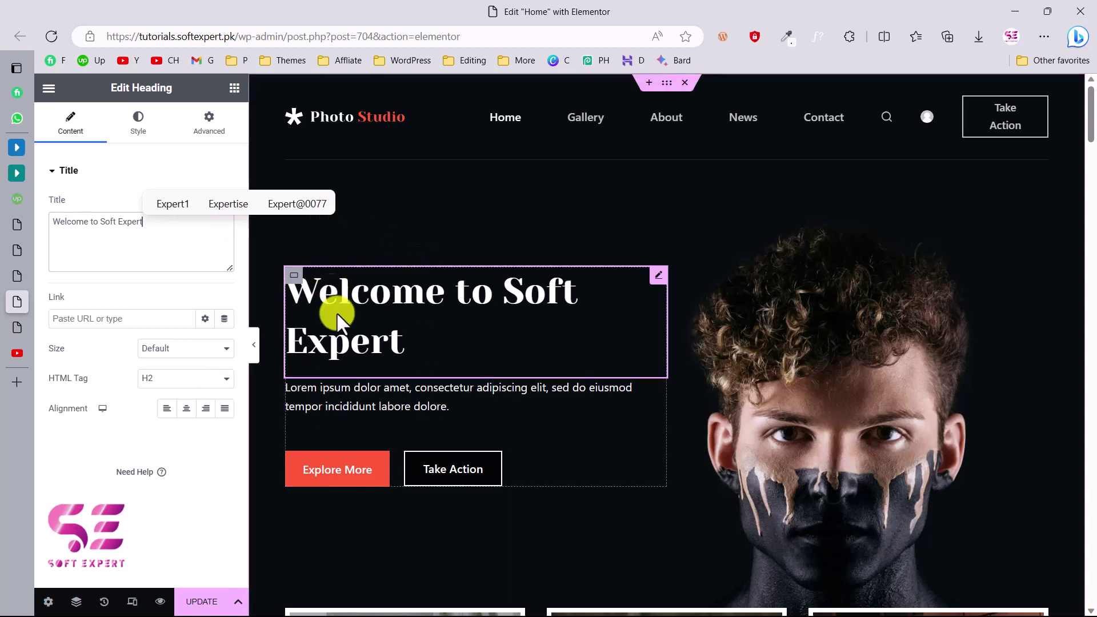
pyautogui.click(386, 472)
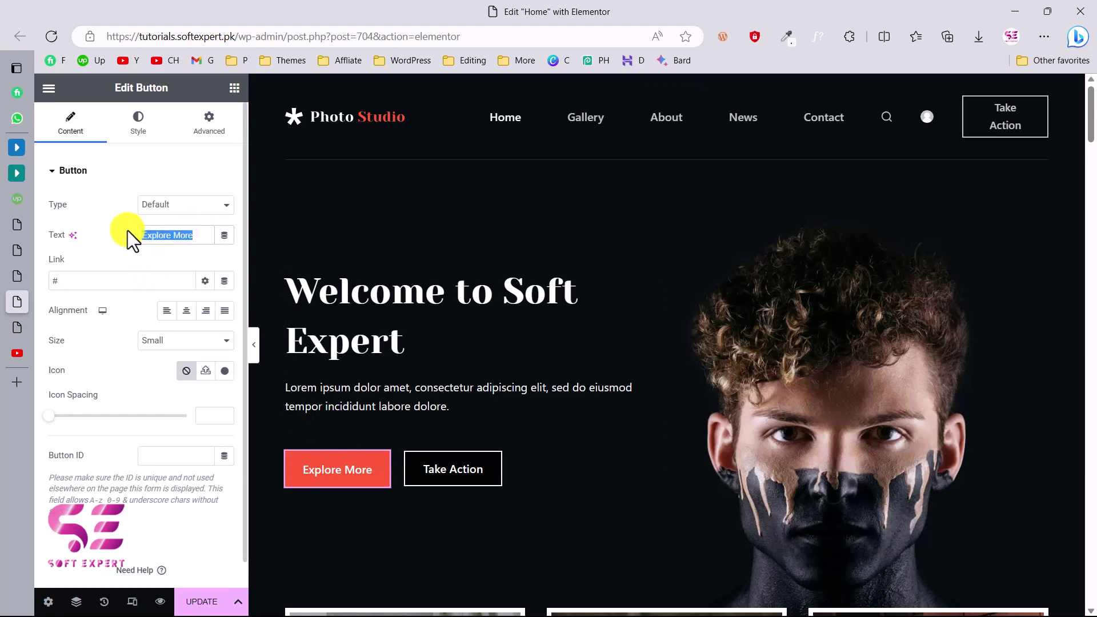
# Change the Explore More button label to 'KNow more'
pyautogui.write('KNow more')
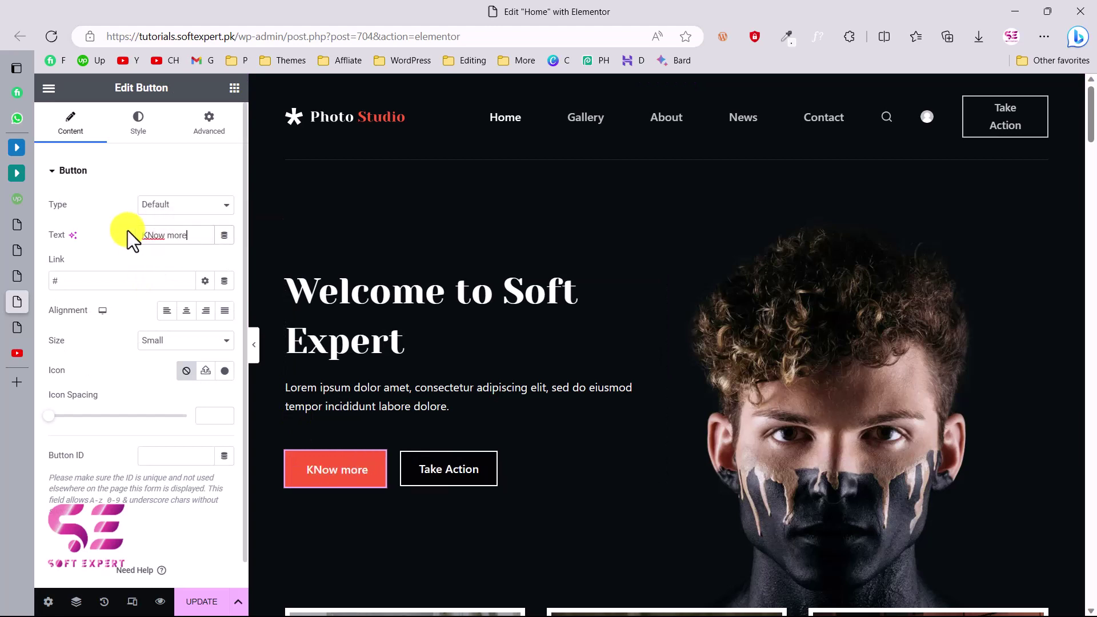
pyautogui.click(73, 280)
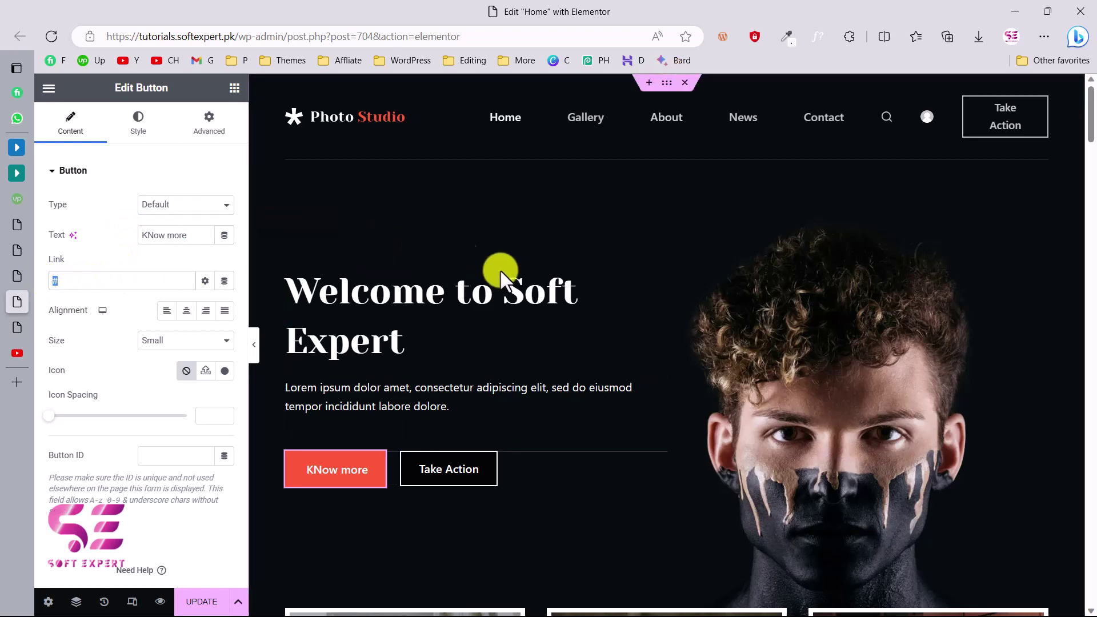
pyautogui.rightClick(704, 182)
# Browse the Media Library from the hero container's background style, keeping home-hero.webp
pyautogui.click(721, 195)
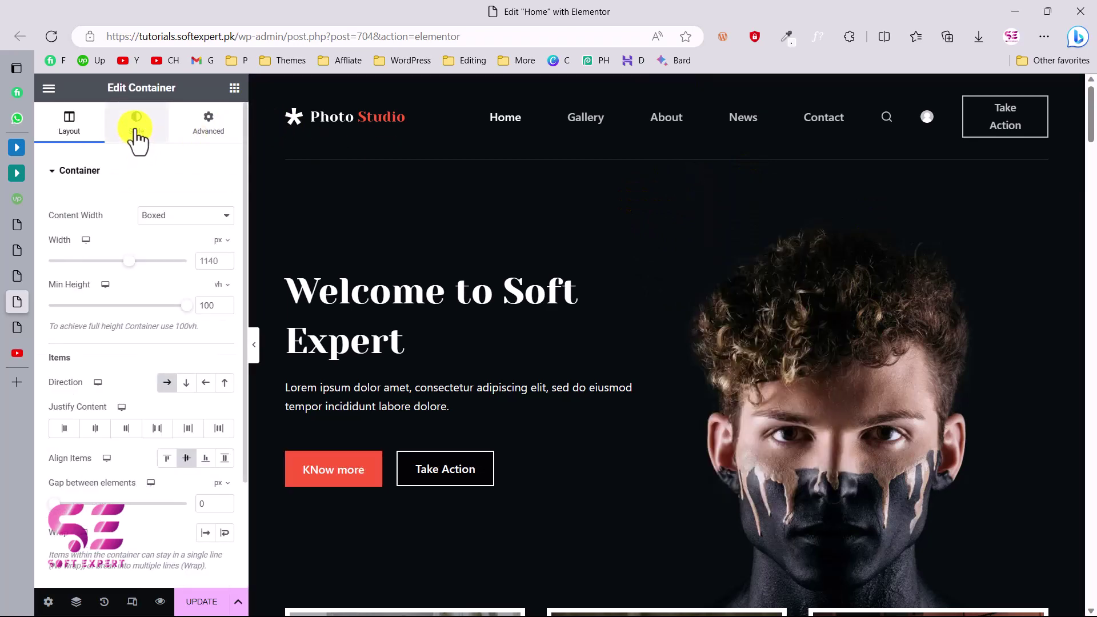
pyautogui.click(135, 129)
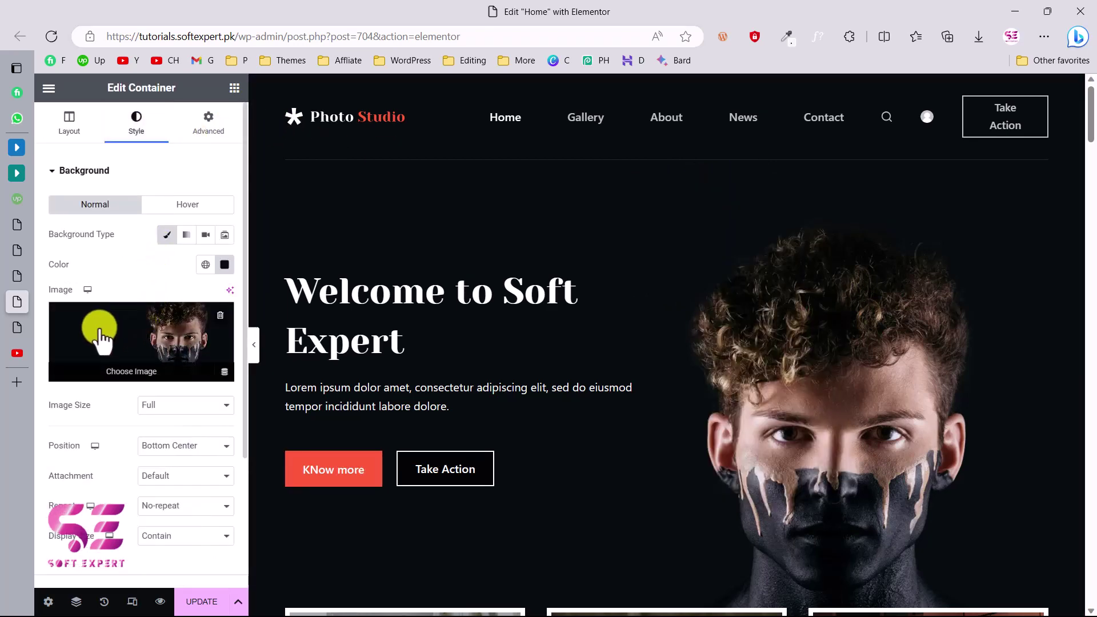
pyautogui.click(118, 330)
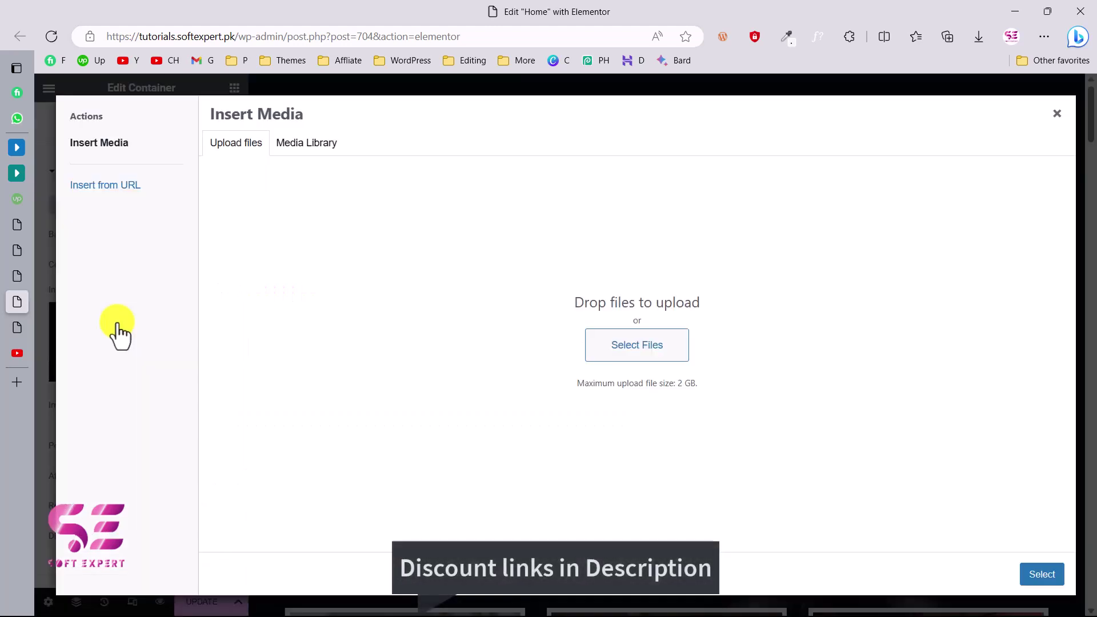
pyautogui.click(314, 148)
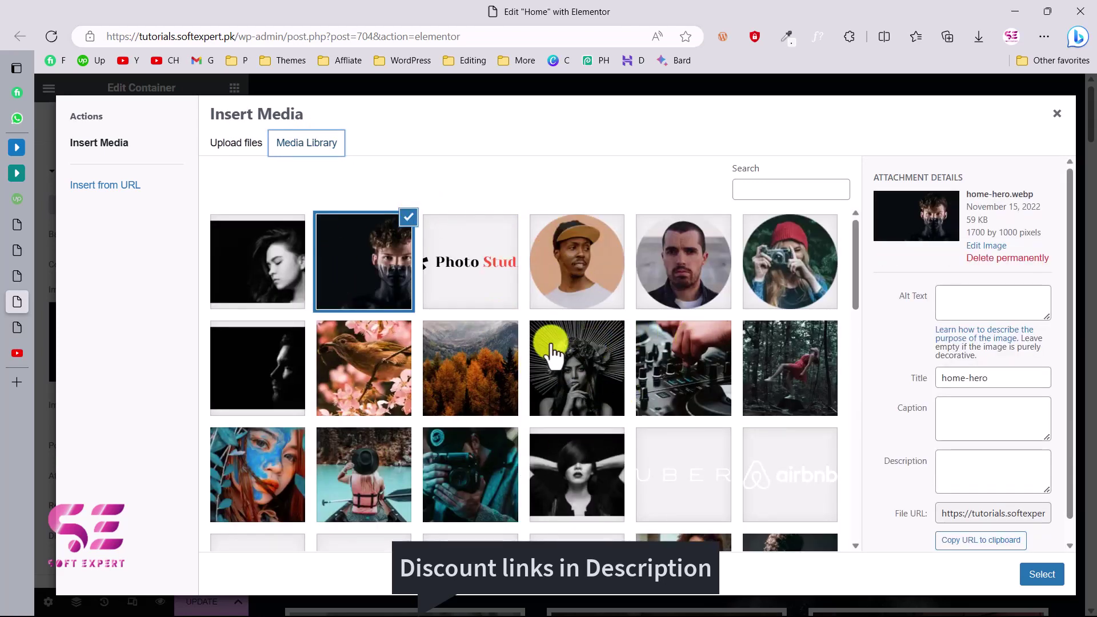
pyautogui.click(1054, 116)
# Inspect the first gallery card's container style, then select the Modula gallery widget (Home Gallery 1)
pyautogui.scroll(-4, 750, 324)
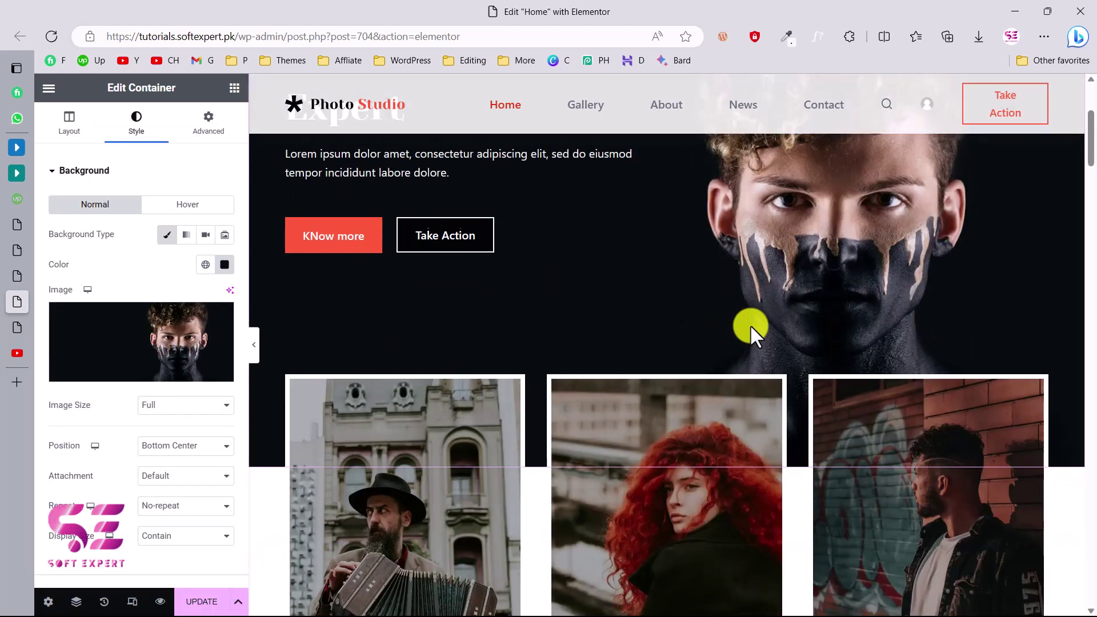
pyautogui.scroll(-3, 750, 324)
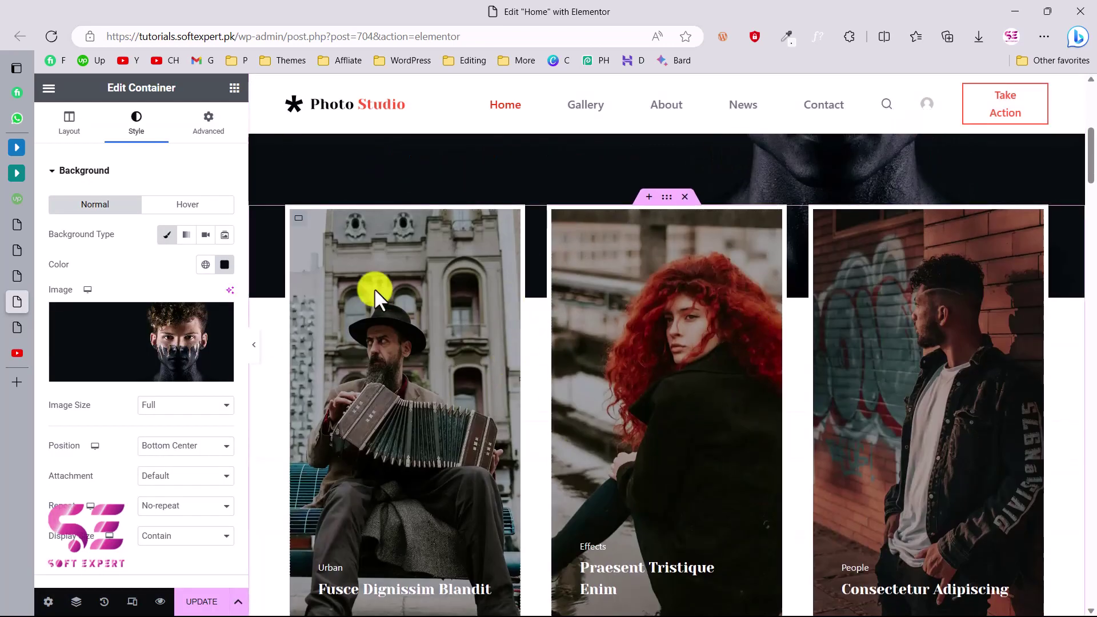
pyautogui.click(301, 223)
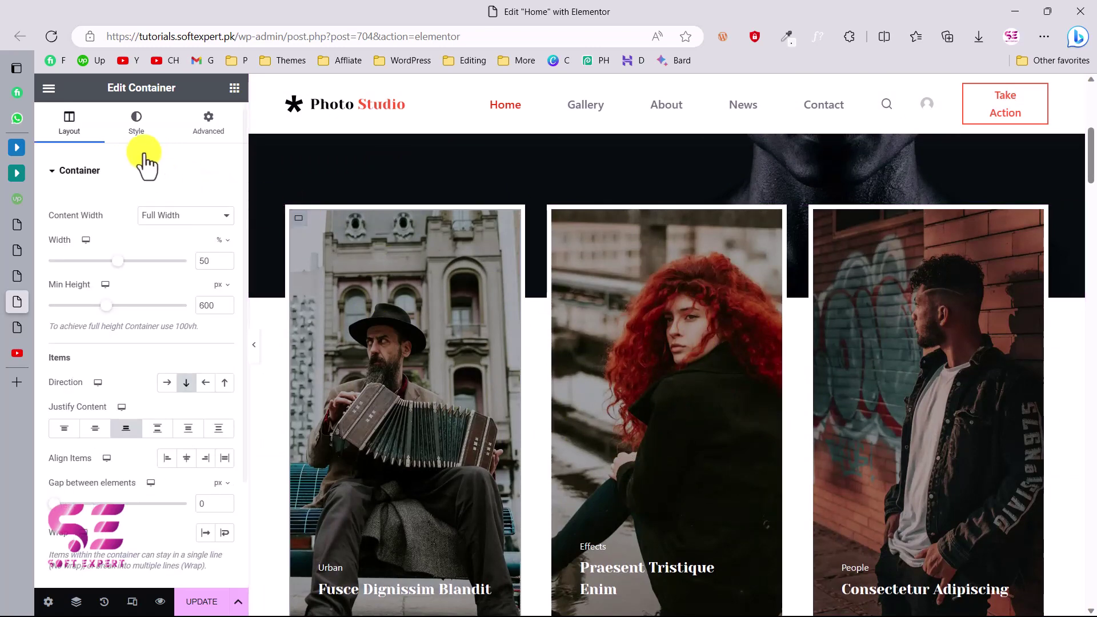
pyautogui.click(136, 123)
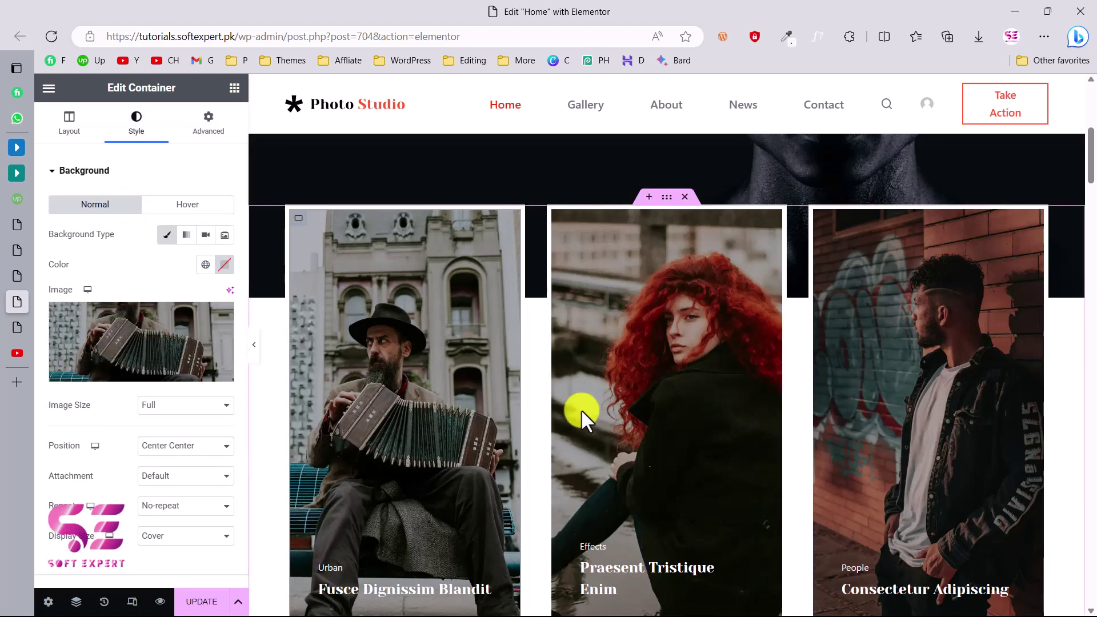
pyautogui.scroll(-7, 657, 503)
pyautogui.scroll(-5, 657, 505)
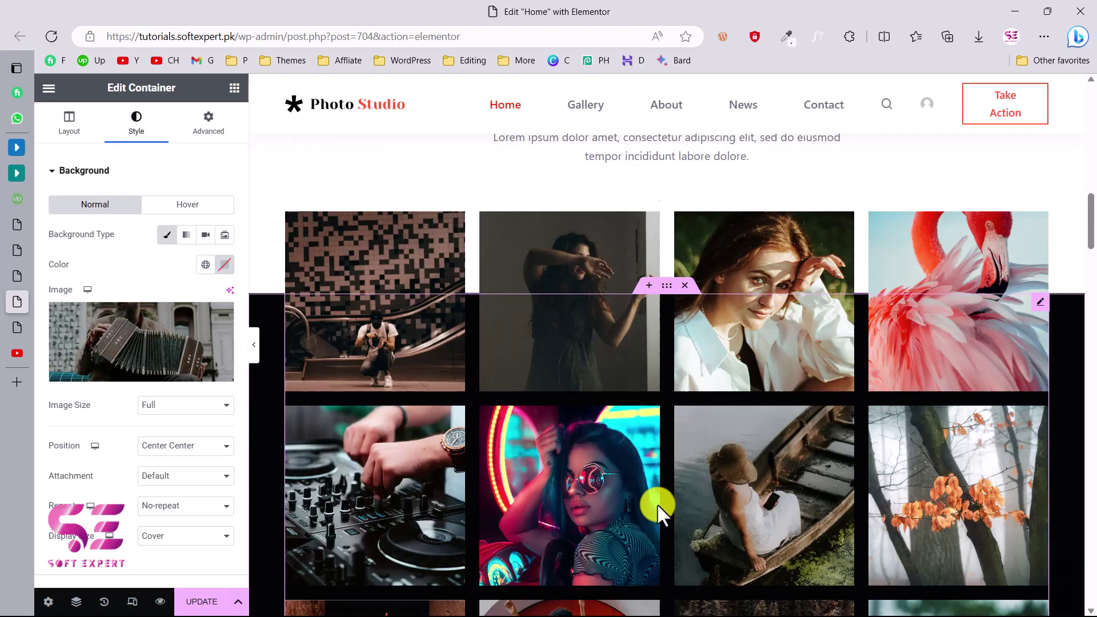
pyautogui.click(1039, 291)
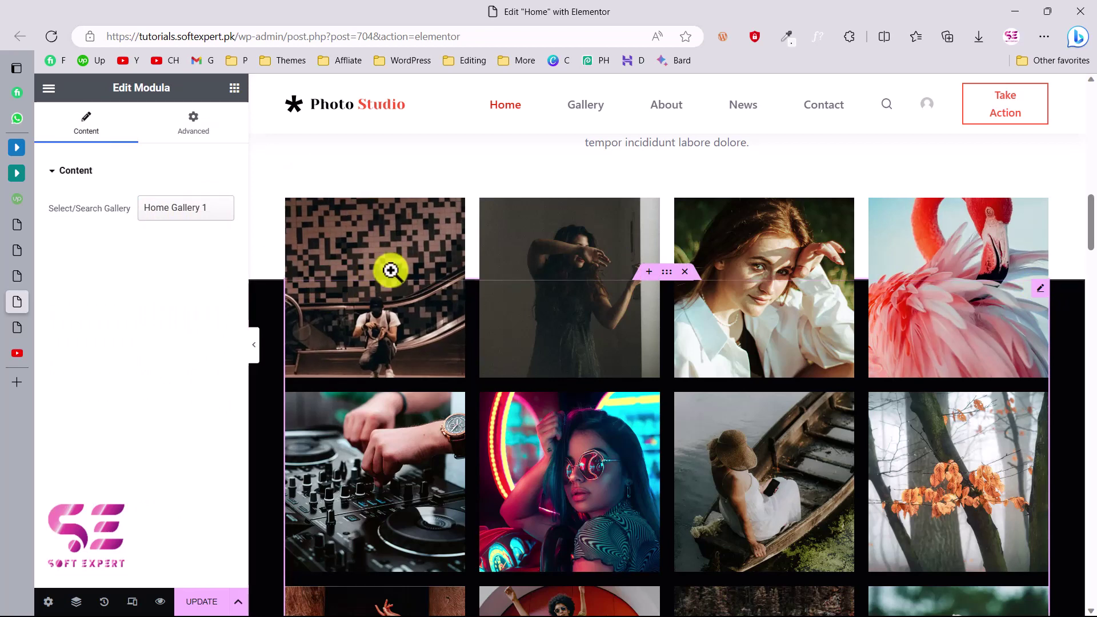
# Open Home Gallery 1 from Modula's Galleries list for editing
pyautogui.click(23, 252)
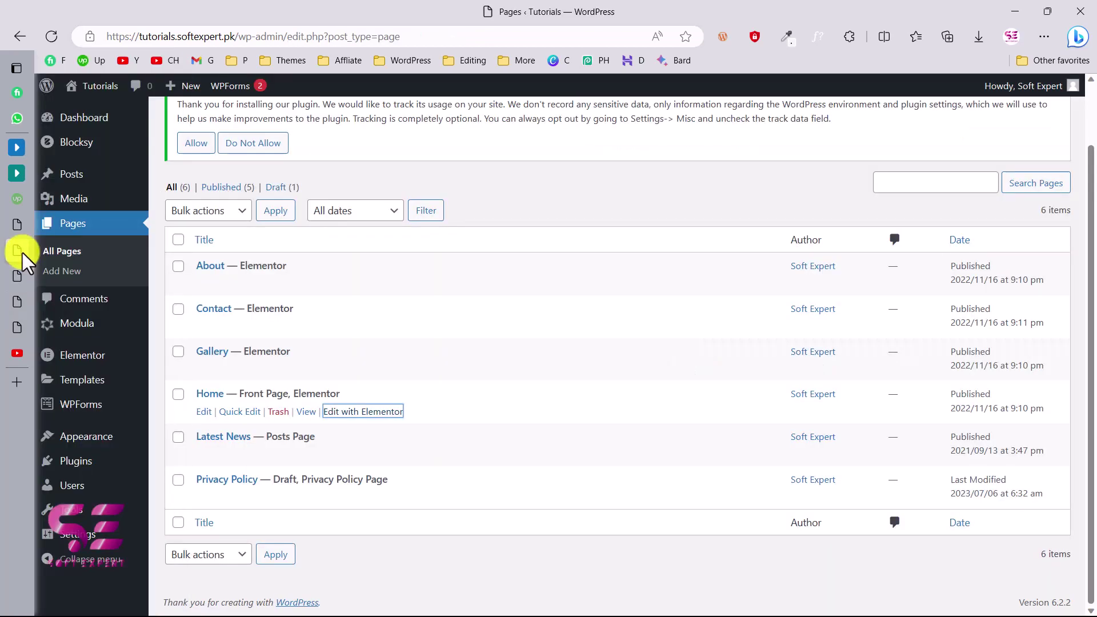
pyautogui.moveTo(90, 335)
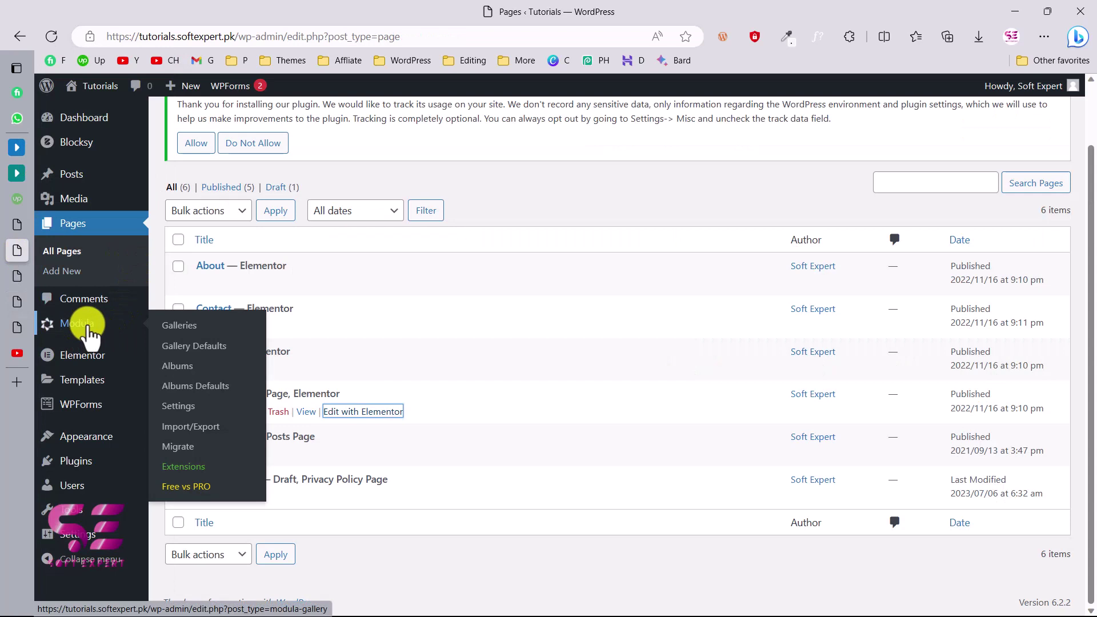
pyautogui.click(175, 324)
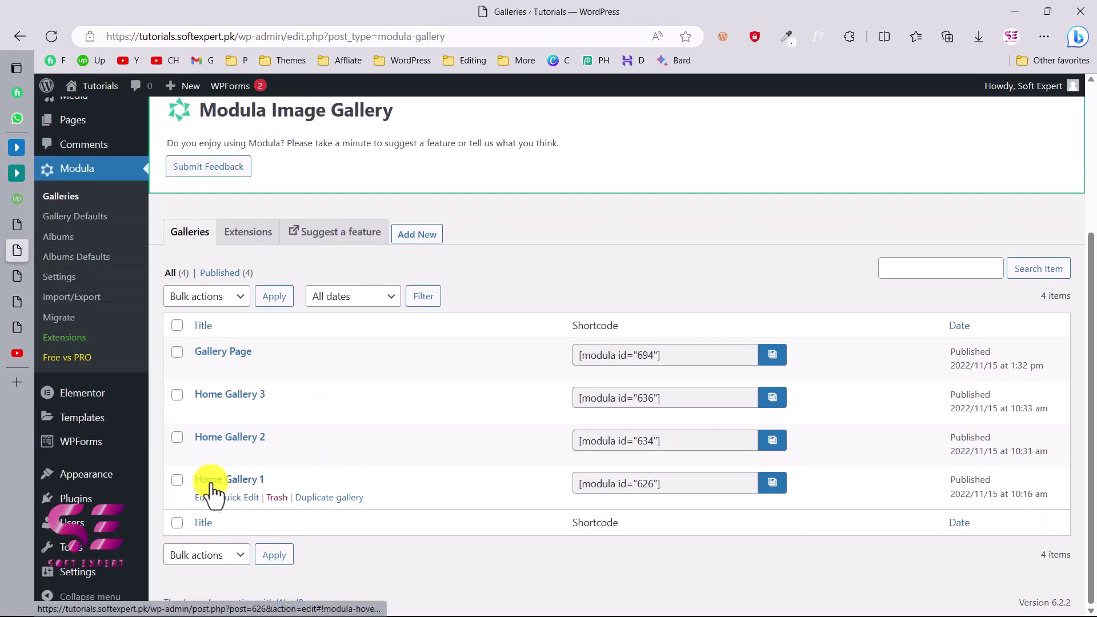
pyautogui.click(210, 485)
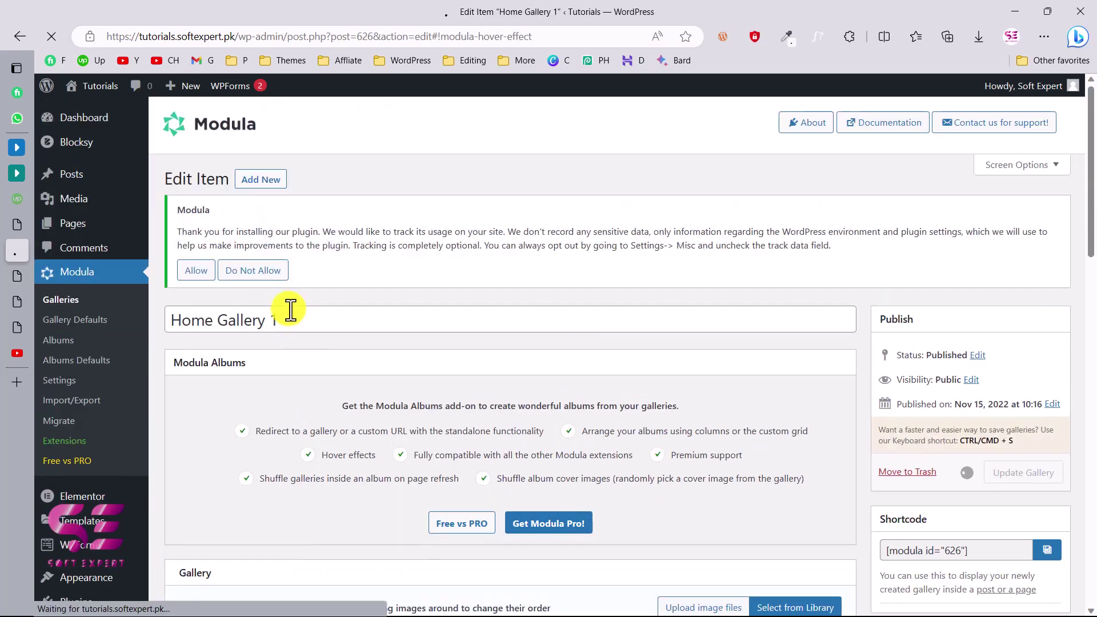
pyautogui.click(284, 316)
pyautogui.hotkey('ctrl', 'a')
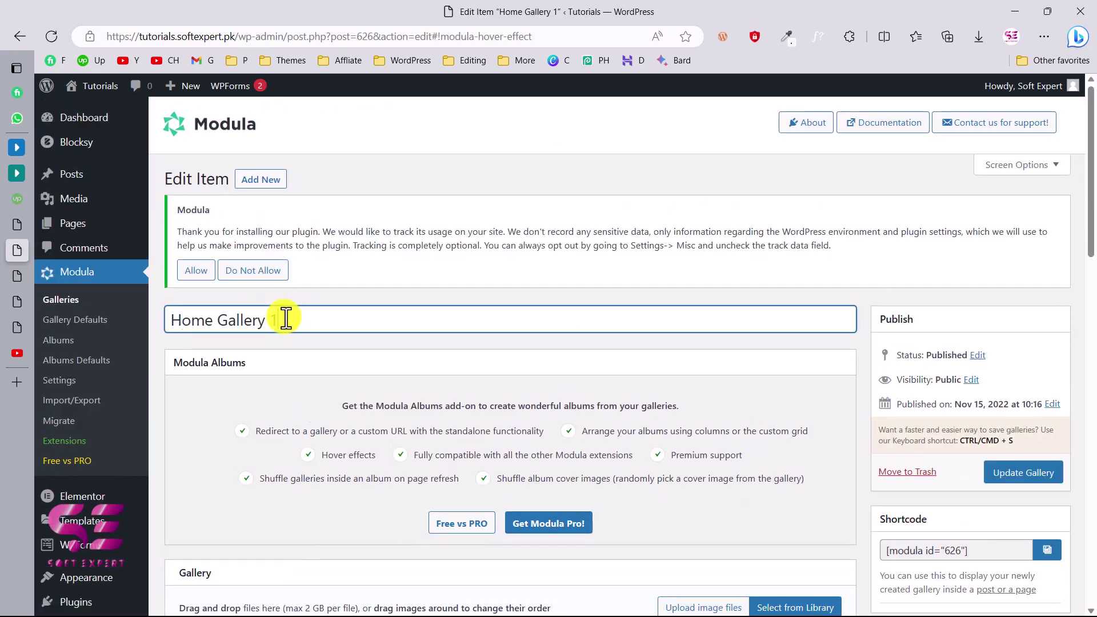
pyautogui.scroll(-5, 285, 318)
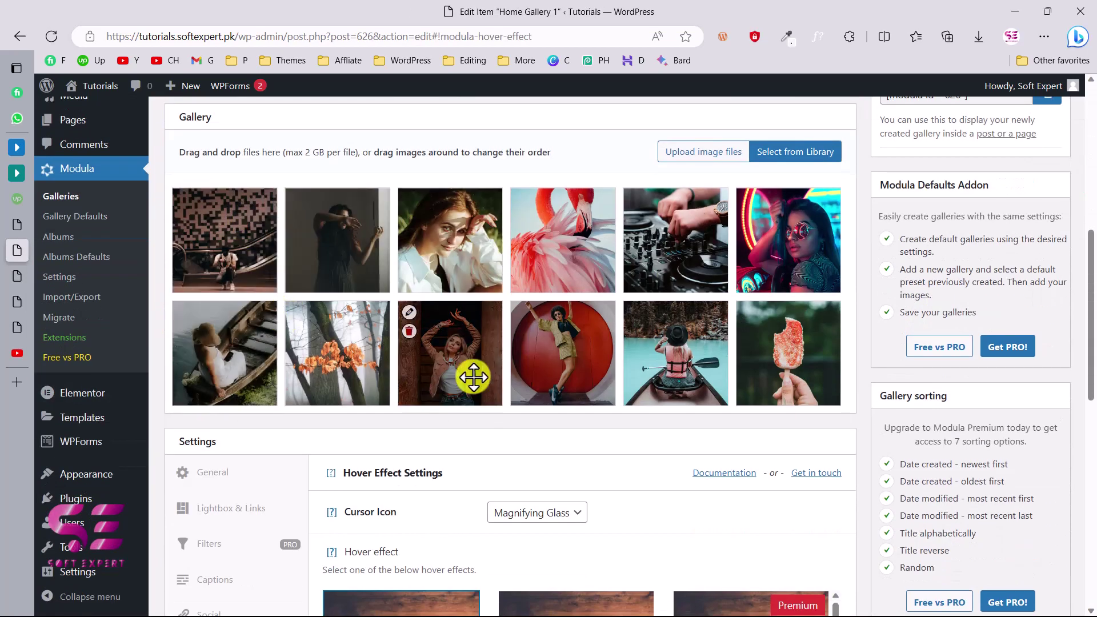
pyautogui.moveTo(595, 237); pyautogui.dragTo(434, 234)
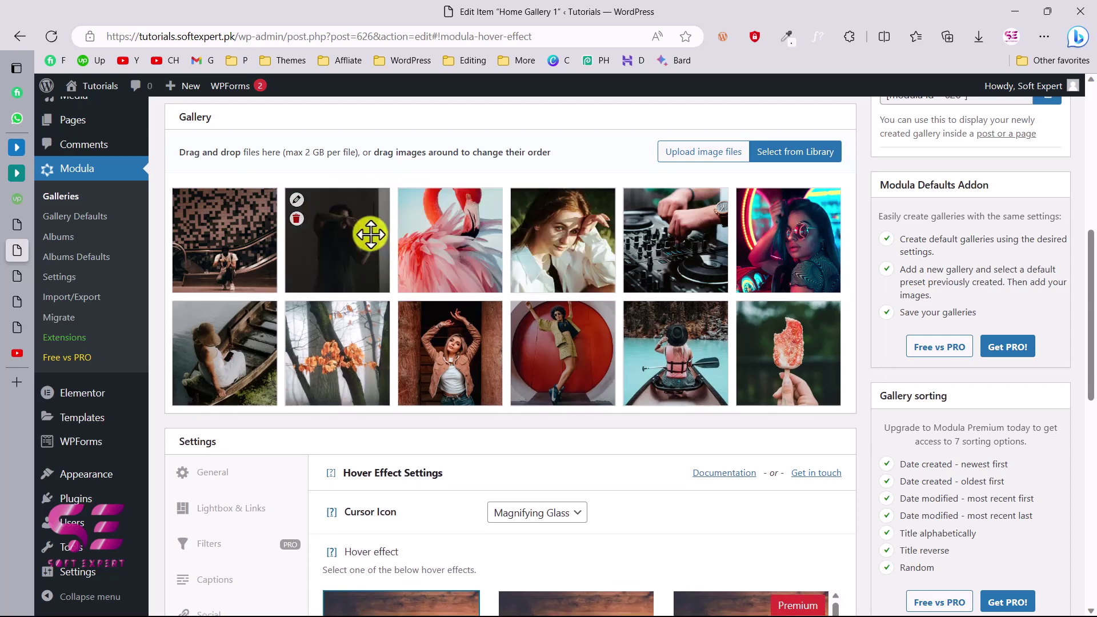
pyautogui.moveTo(575, 238); pyautogui.dragTo(453, 239)
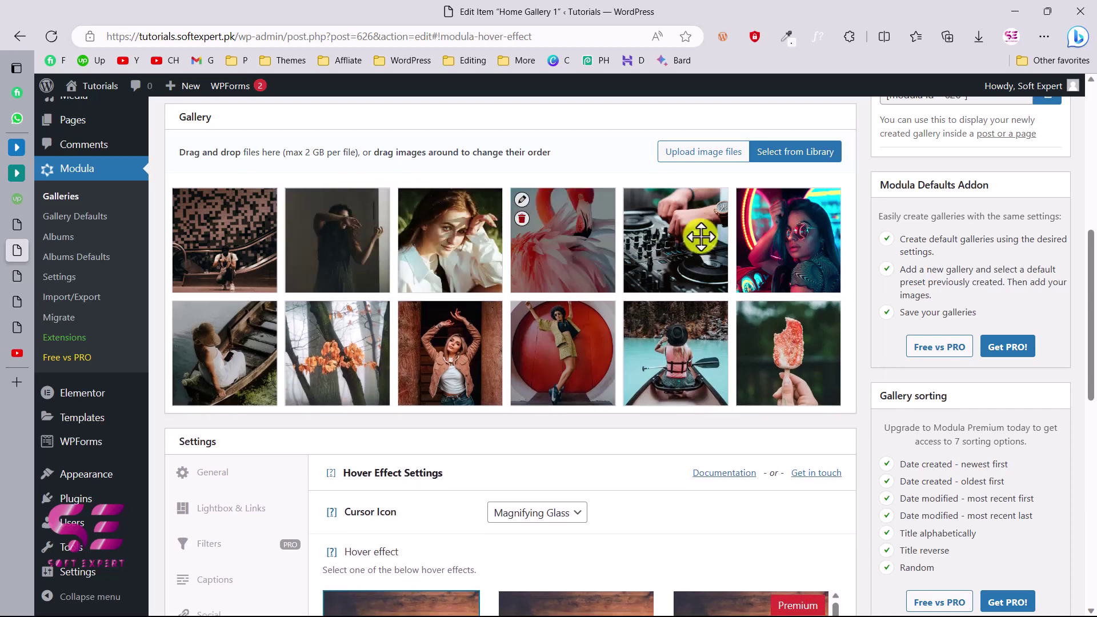
pyautogui.moveTo(577, 241); pyautogui.dragTo(577, 241)
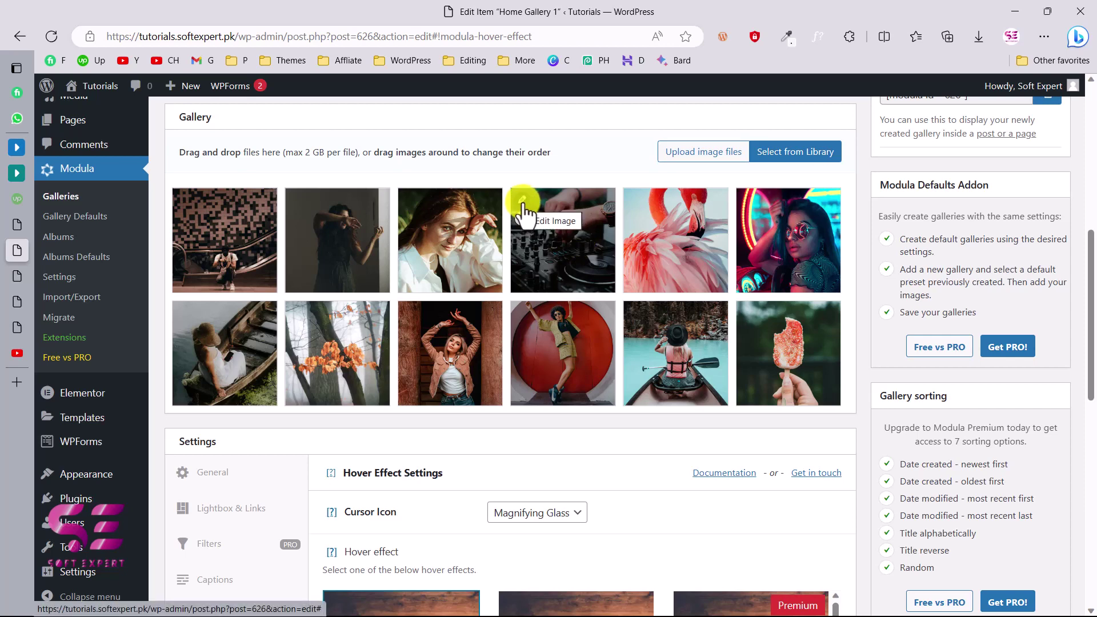
pyautogui.click(696, 166)
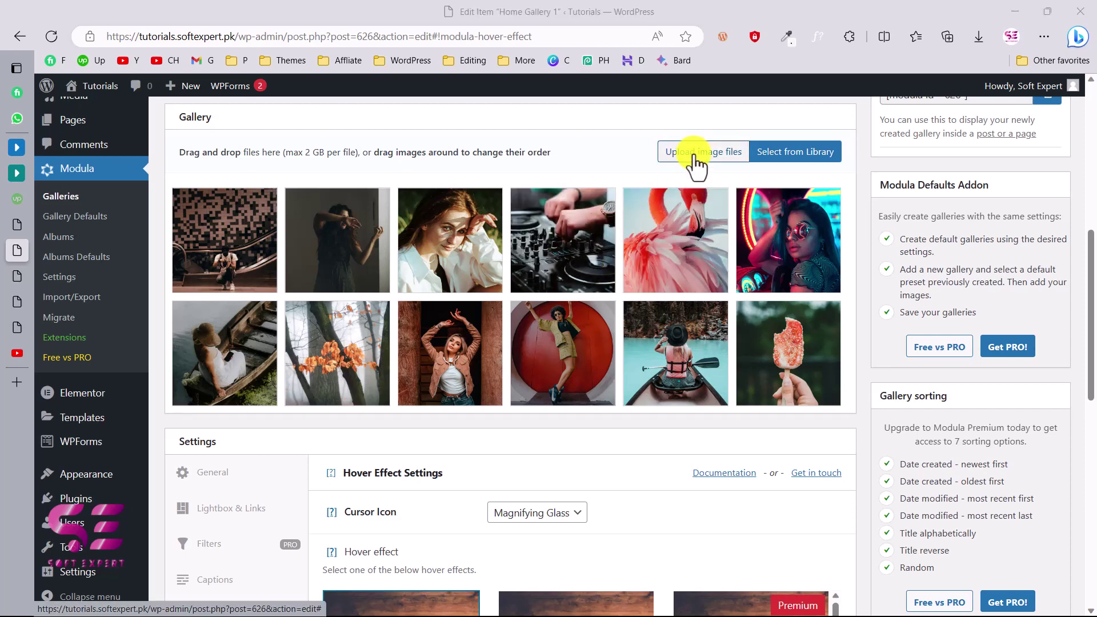
pyautogui.click(801, 161)
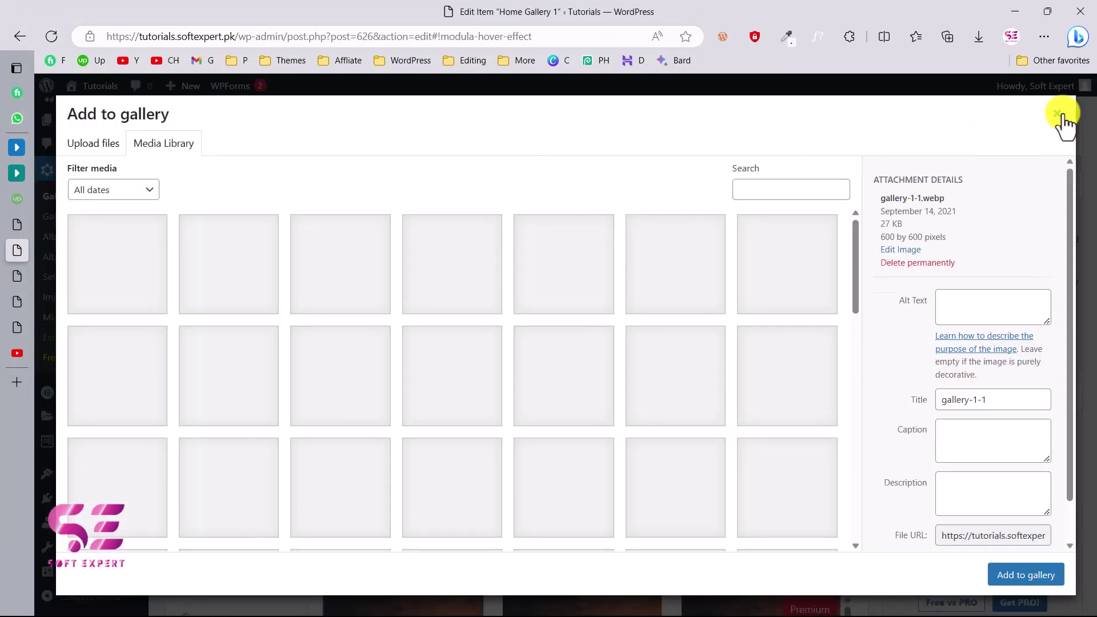
pyautogui.click(1058, 114)
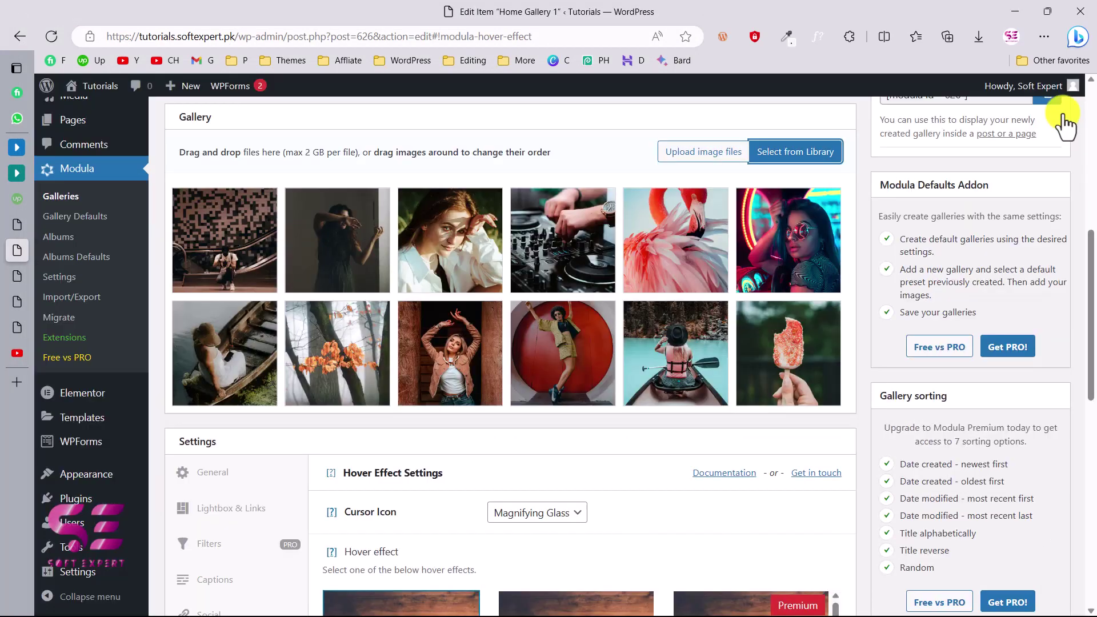
pyautogui.scroll(-5, 465, 472)
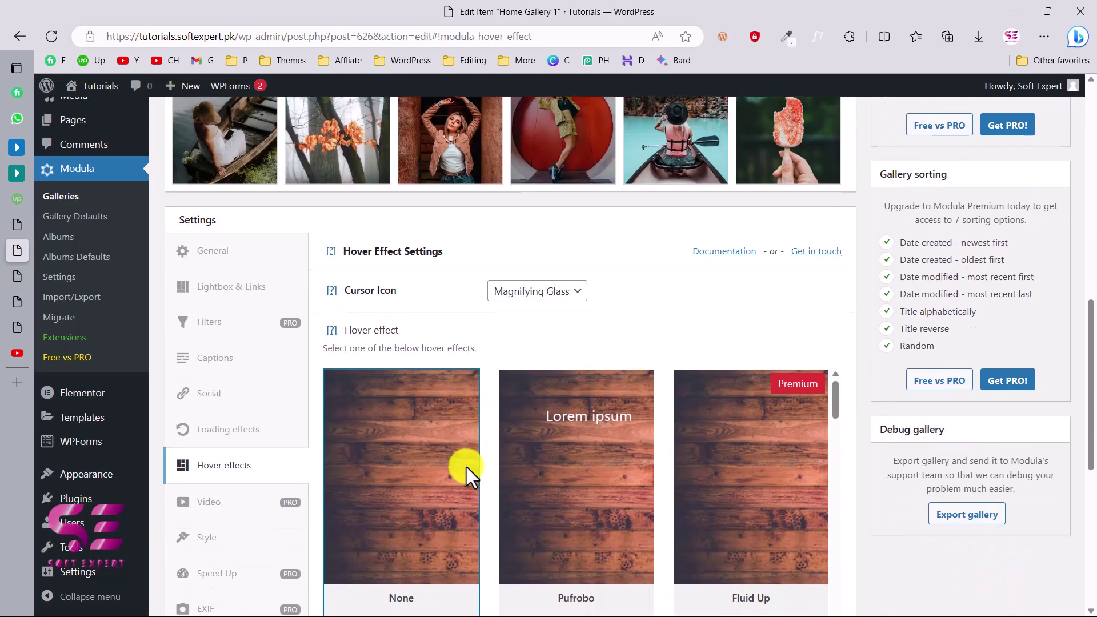
pyautogui.scroll(-3, 304, 381)
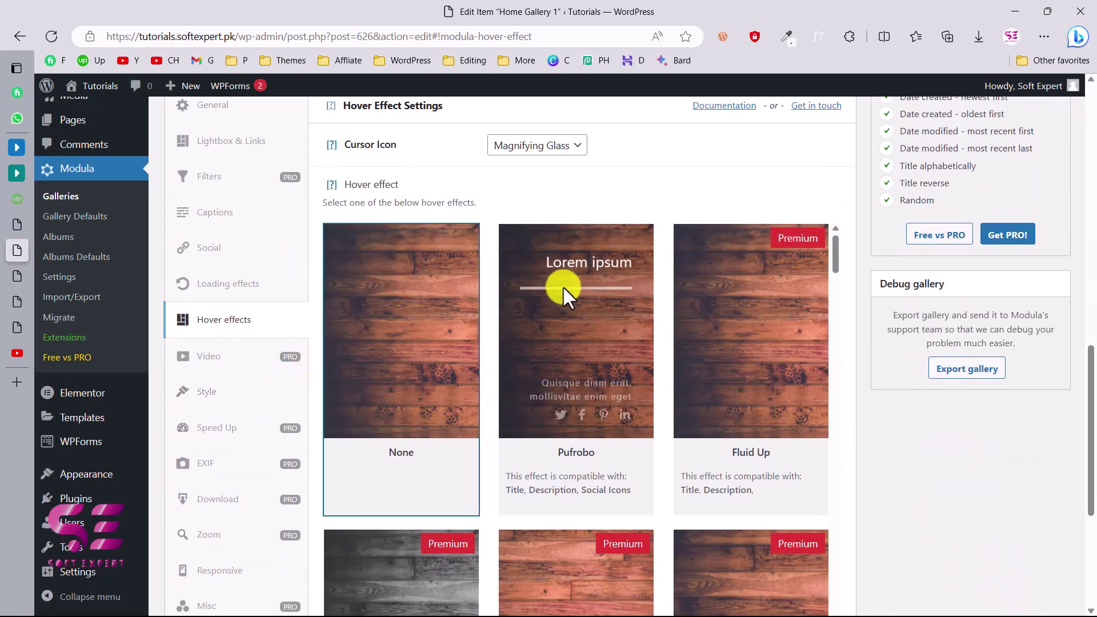
pyautogui.scroll(-3, 612, 426)
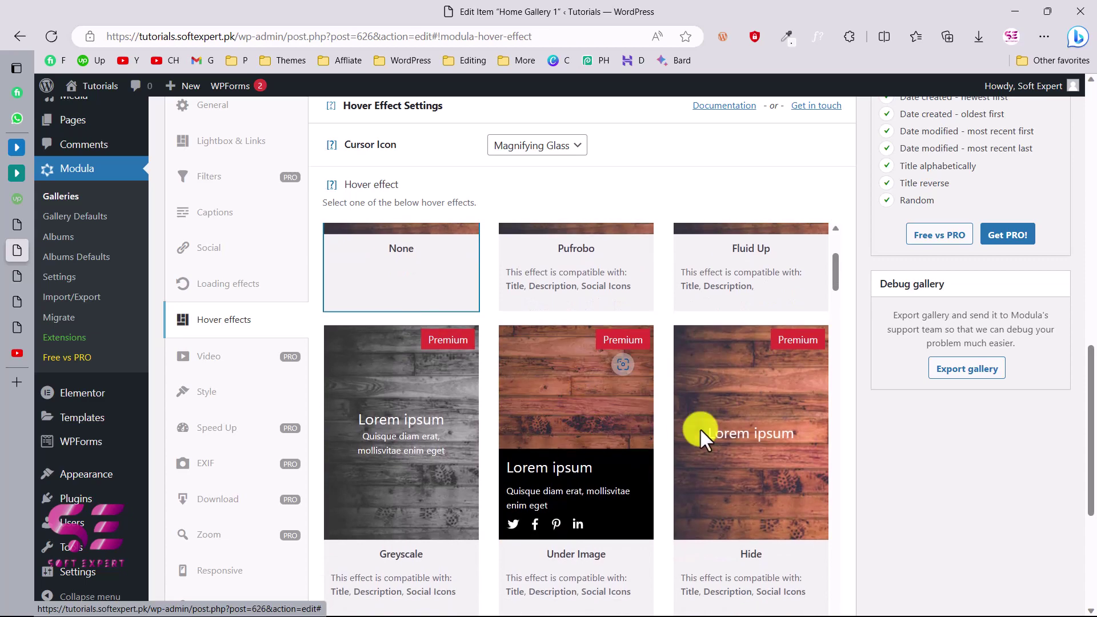
pyautogui.scroll(-1, 278, 443)
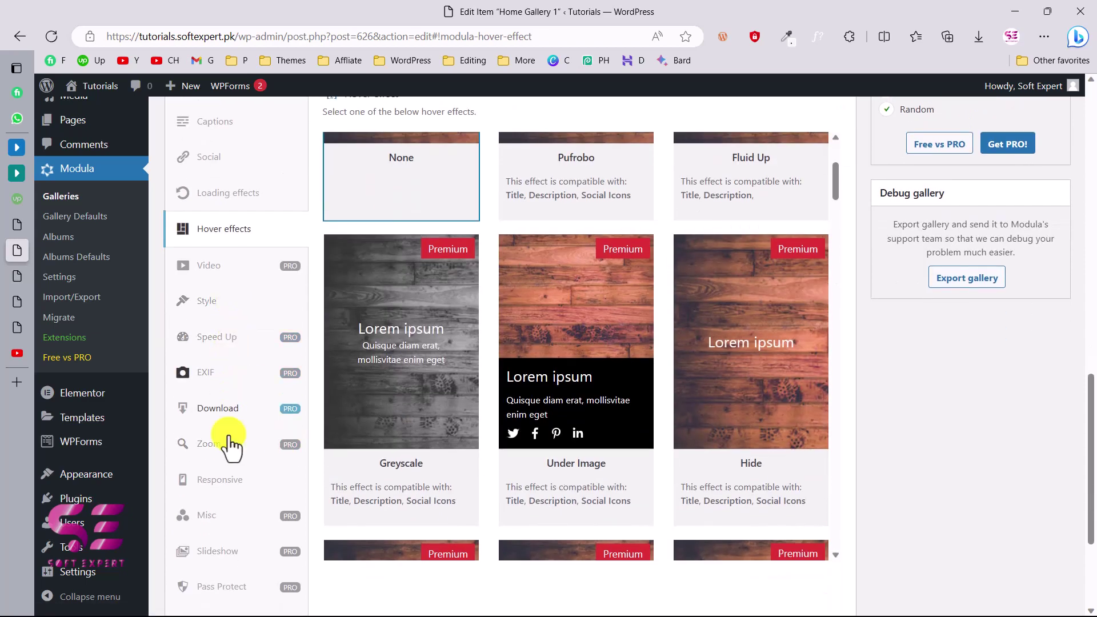
pyautogui.scroll(5, 234, 526)
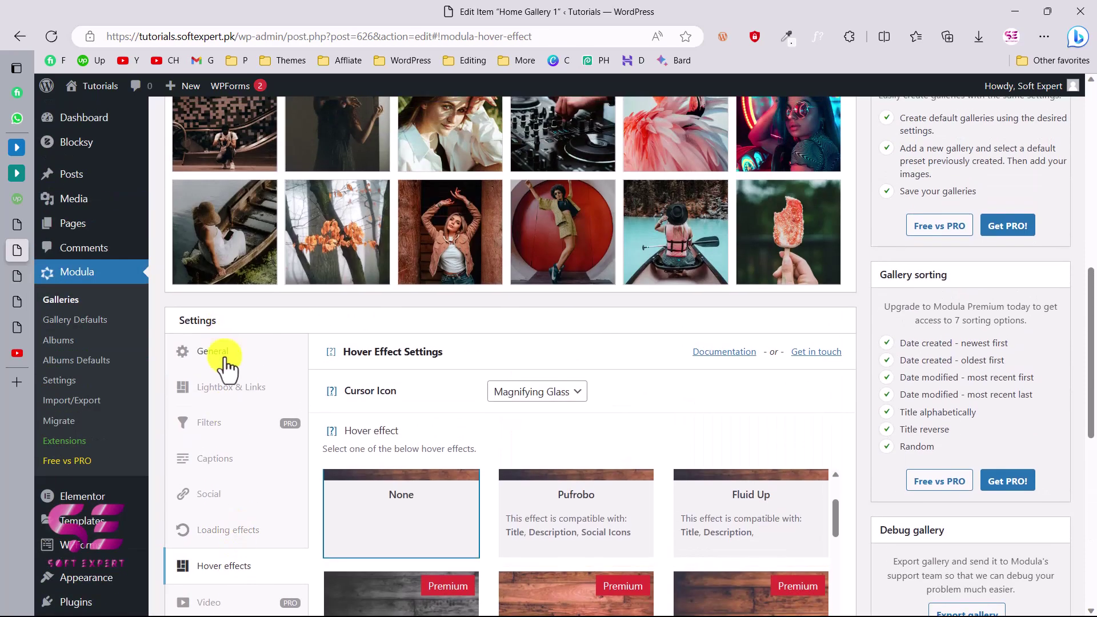
pyautogui.scroll(10, 231, 354)
pyautogui.scroll(-2, 231, 403)
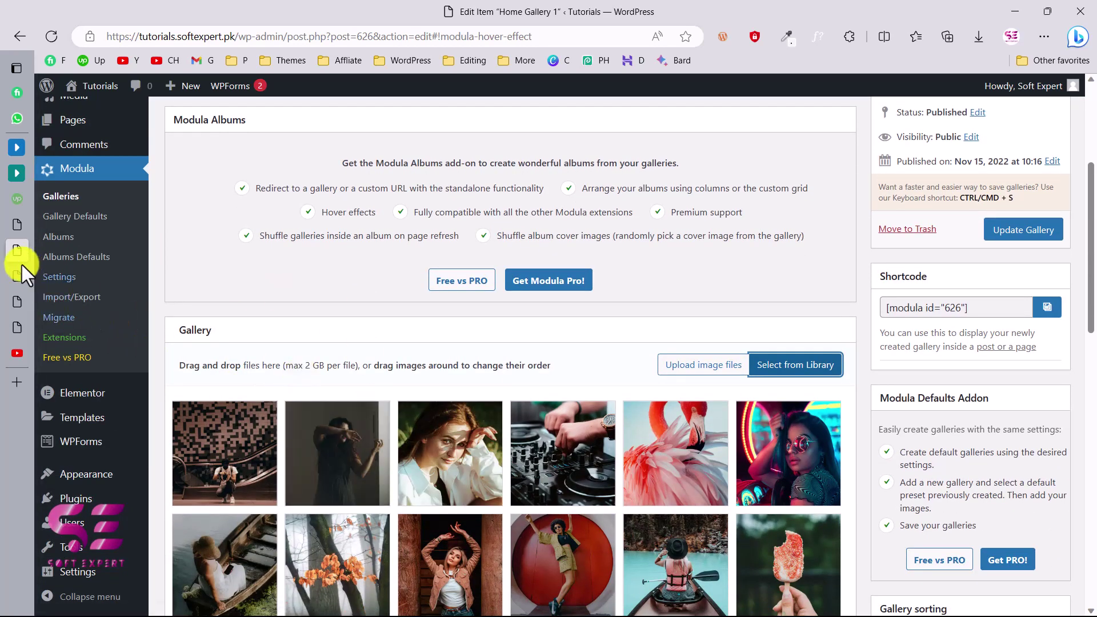
pyautogui.moveTo(40, 280)
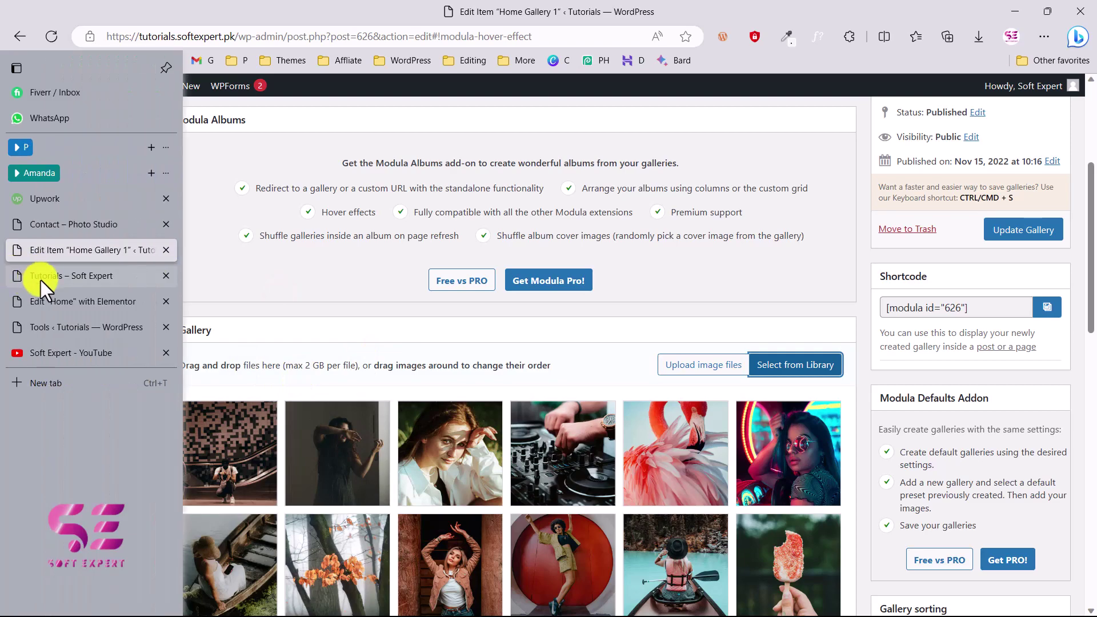
# In Elementor, select the home page's photo section heading and bullet list widgets
pyautogui.click(90, 298)
pyautogui.scroll(-5, 467, 450)
pyautogui.scroll(-8, 468, 451)
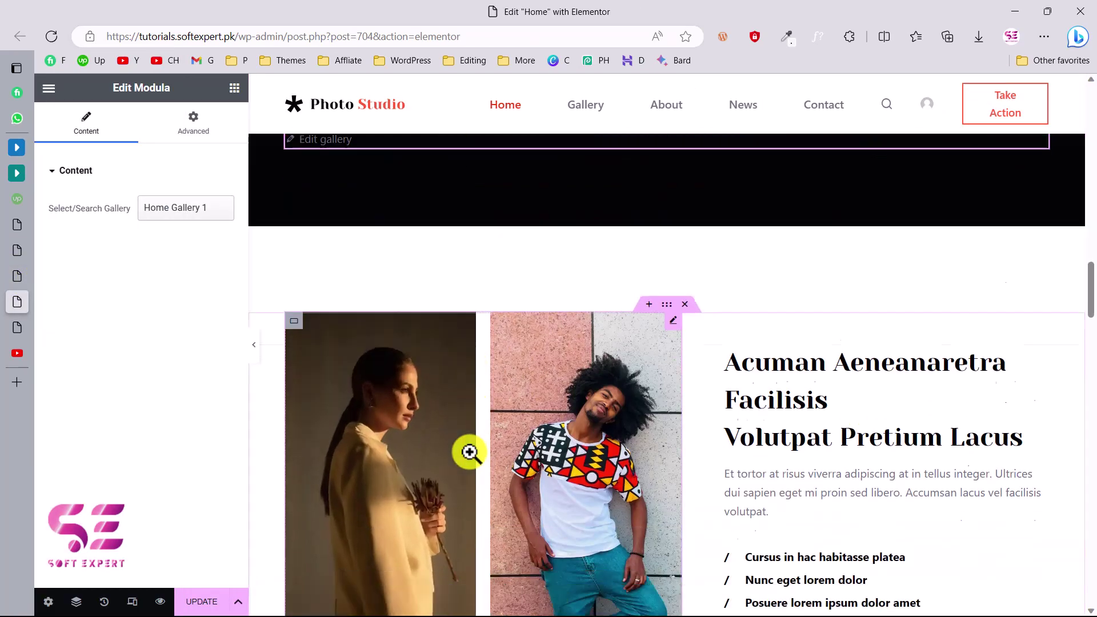
pyautogui.scroll(1, 622, 217)
pyautogui.click(780, 267)
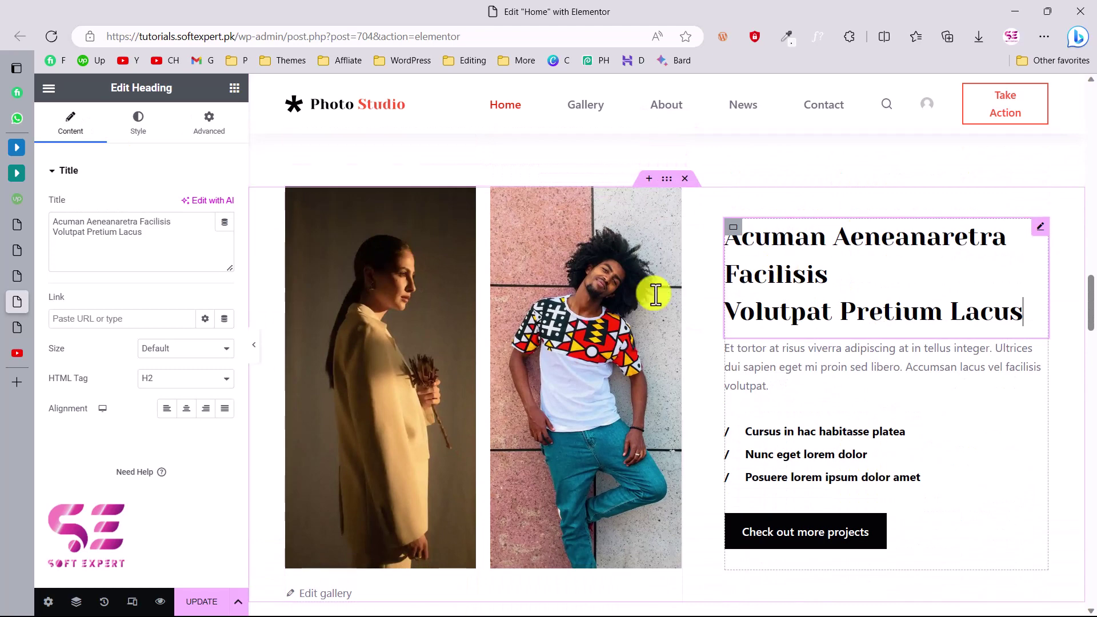
pyautogui.scroll(-2, 914, 423)
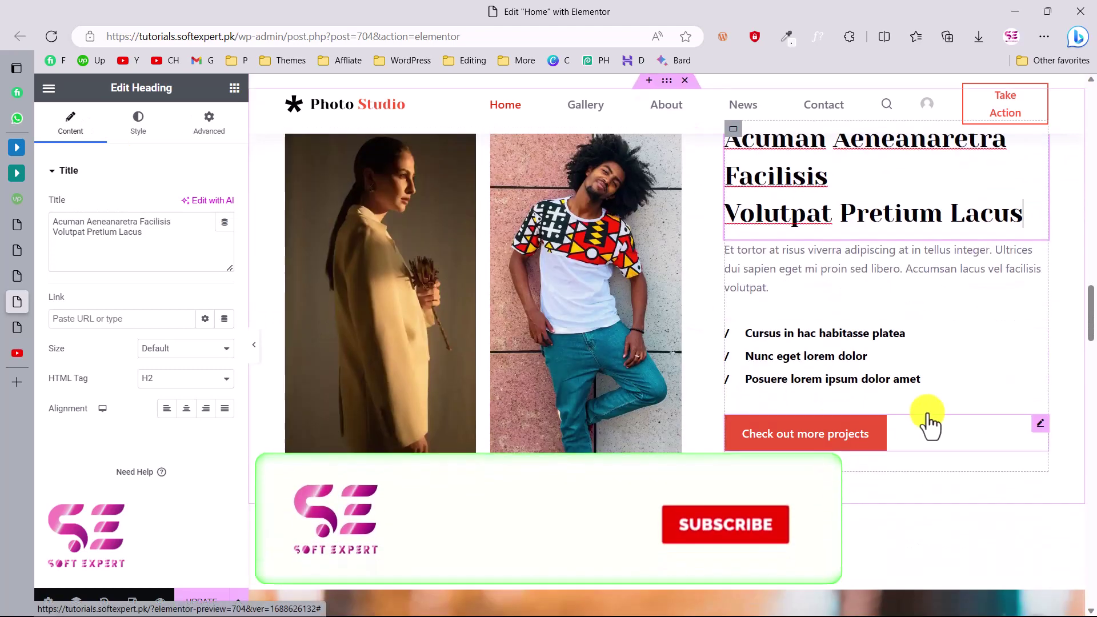
pyautogui.click(943, 350)
# Scroll down through the hero section, then go to the live Tutorials – Soft Expert front page
pyautogui.scroll(-5, 293, 242)
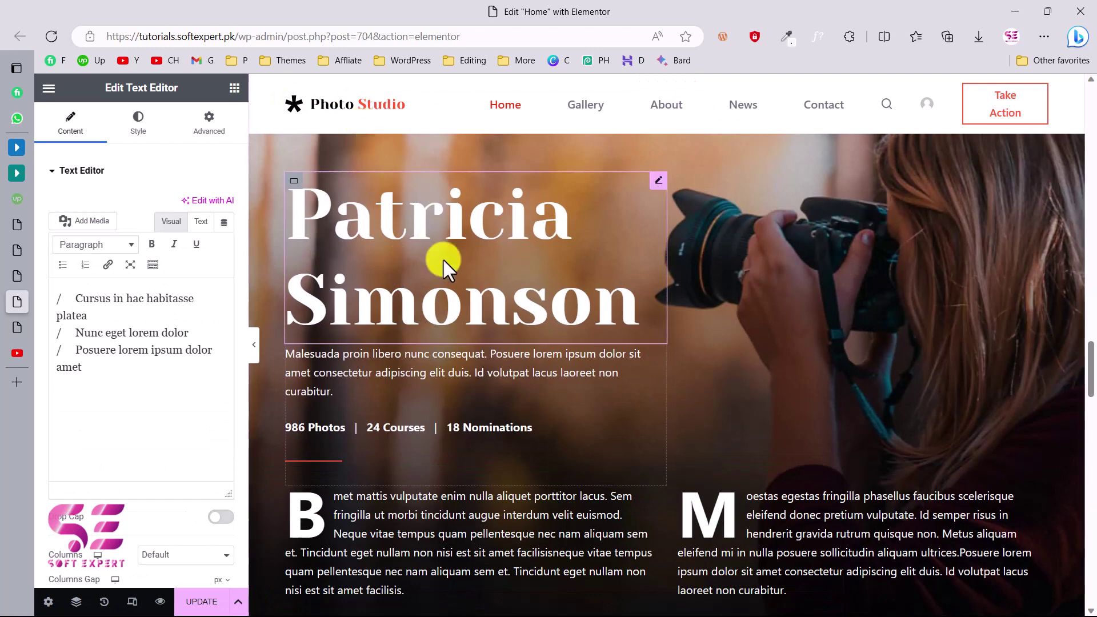
pyautogui.scroll(-5, 443, 258)
pyautogui.scroll(-3, 443, 258)
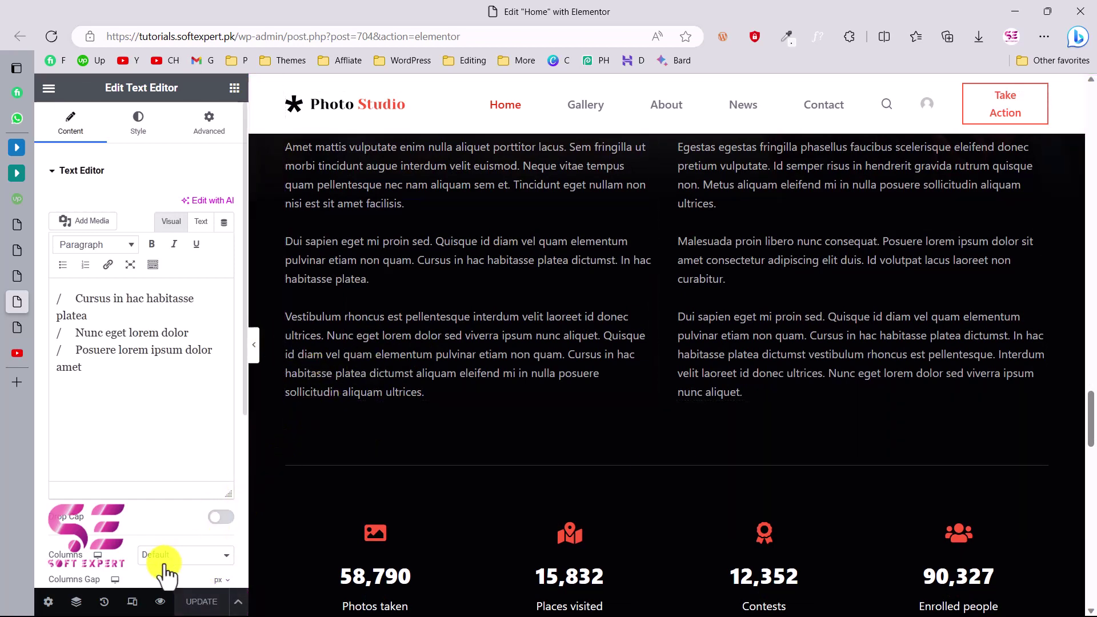
pyautogui.click(59, 272)
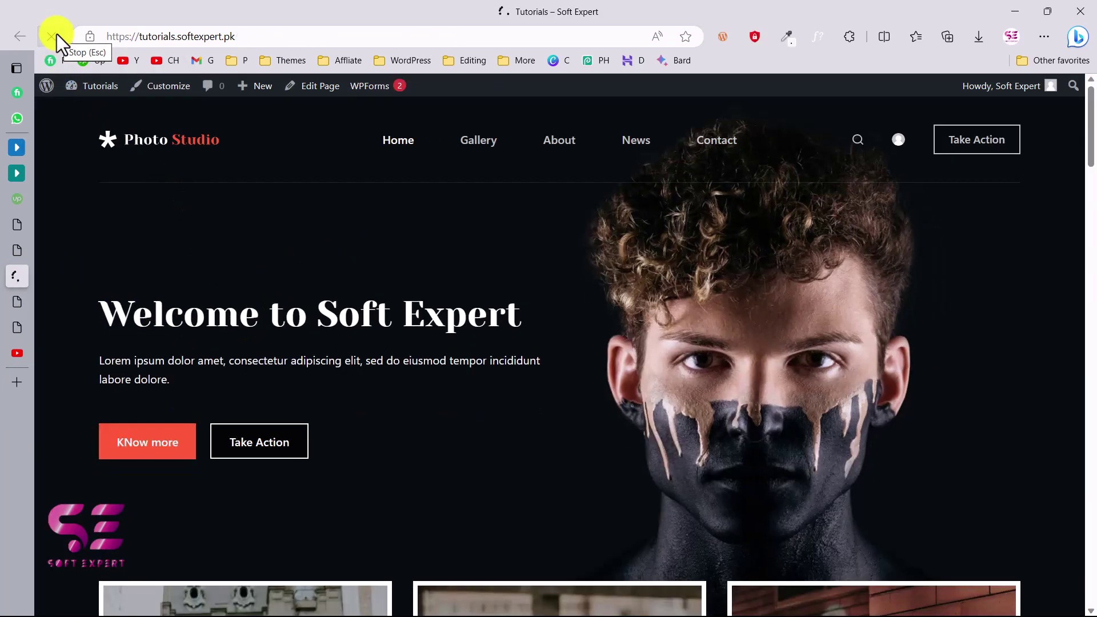
# On the live front page showing 'Welcome to Soft Expert', launch the site Customizer
pyautogui.moveTo(107, 309); pyautogui.dragTo(497, 314)
pyautogui.click(499, 318)
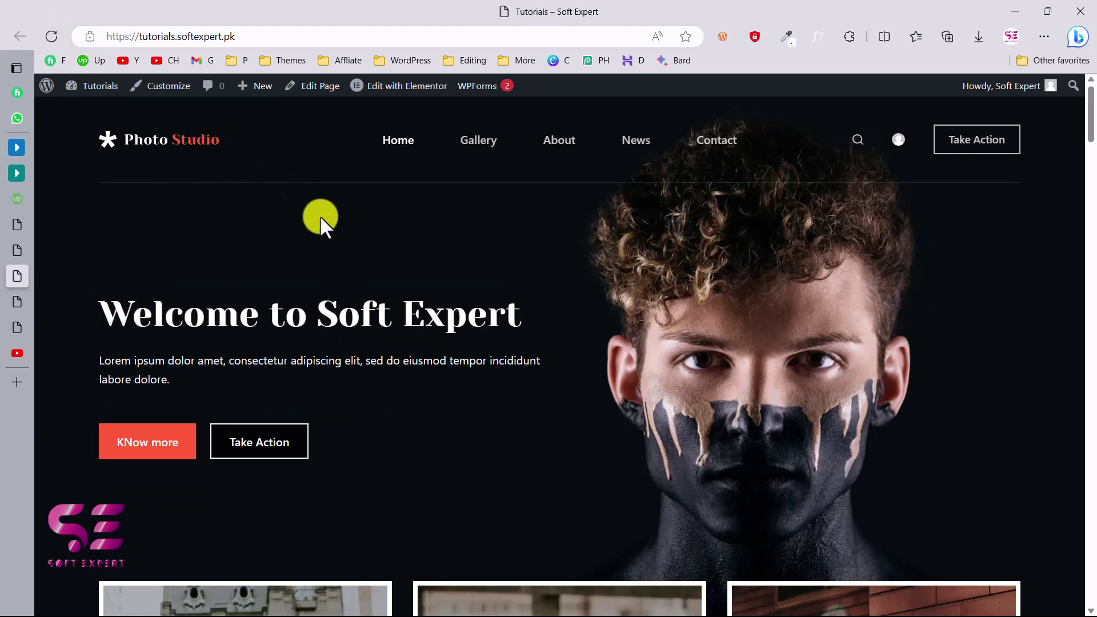
pyautogui.click(163, 89)
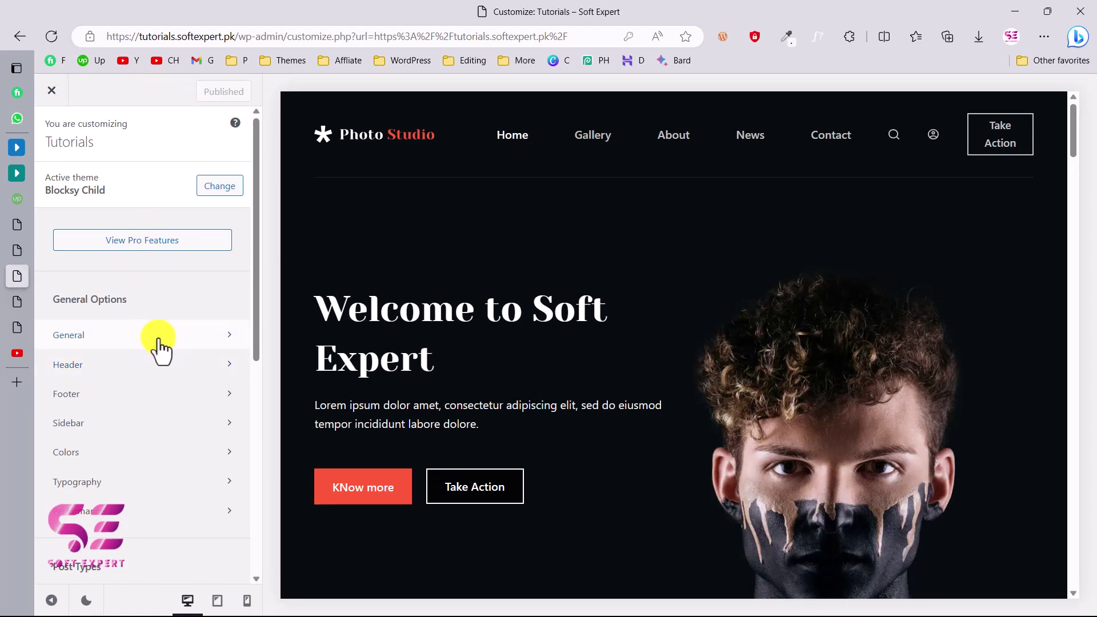
# Switch on Scroll to Top under General settings and scroll the preview to see the button
pyautogui.click(160, 340)
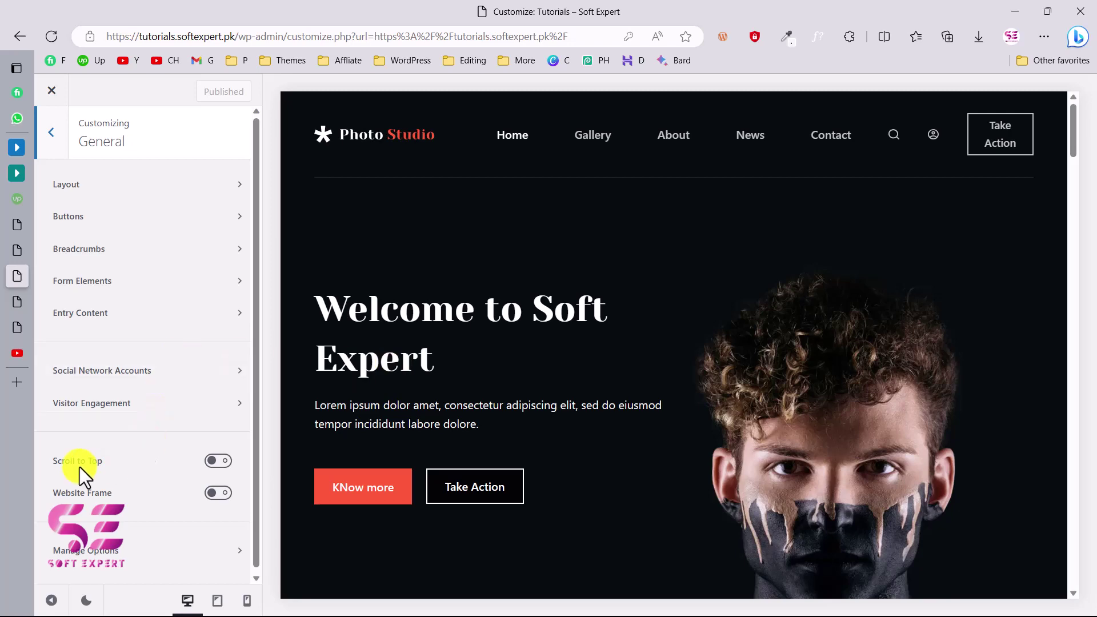
pyautogui.click(218, 461)
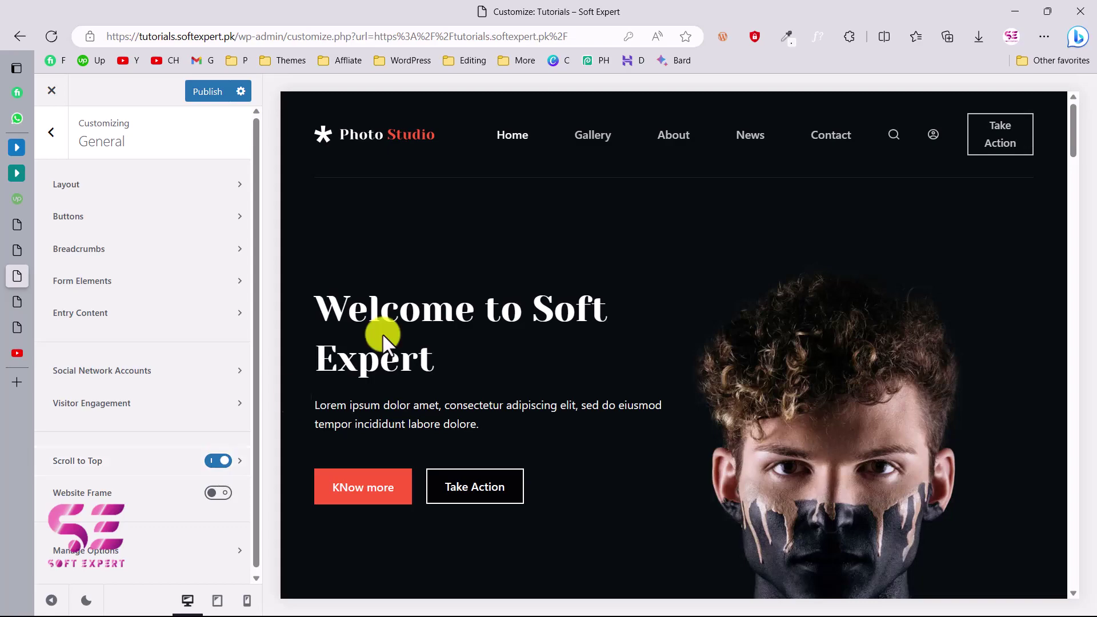
pyautogui.scroll(-15, 585, 328)
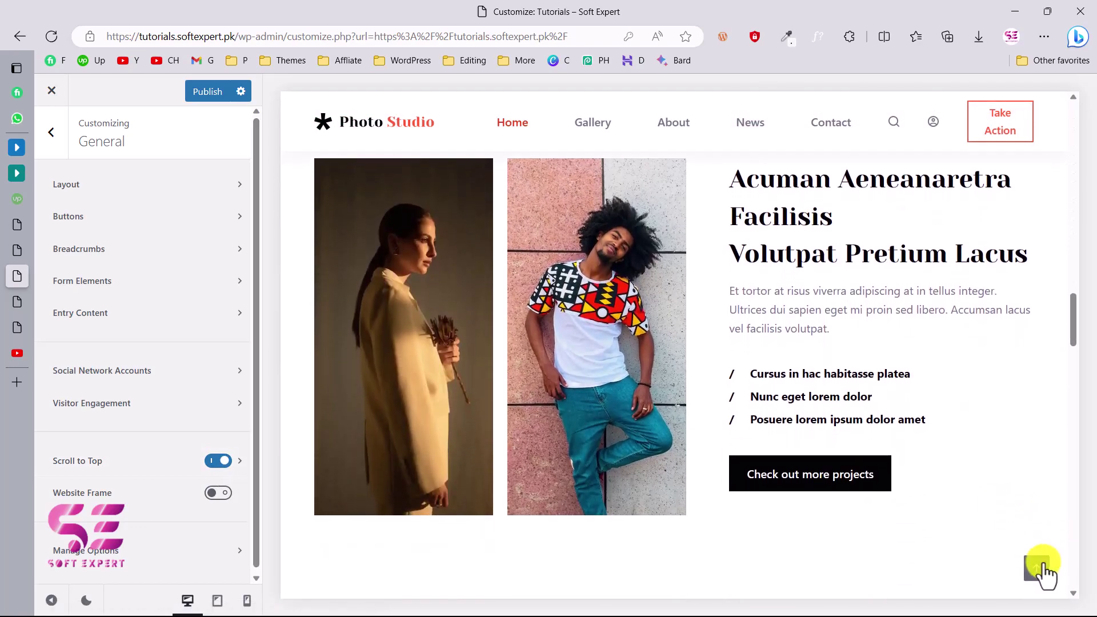
# Give the scroll-to-top button the Type 2 solid arrow icon and a Circle shape
pyautogui.click(124, 467)
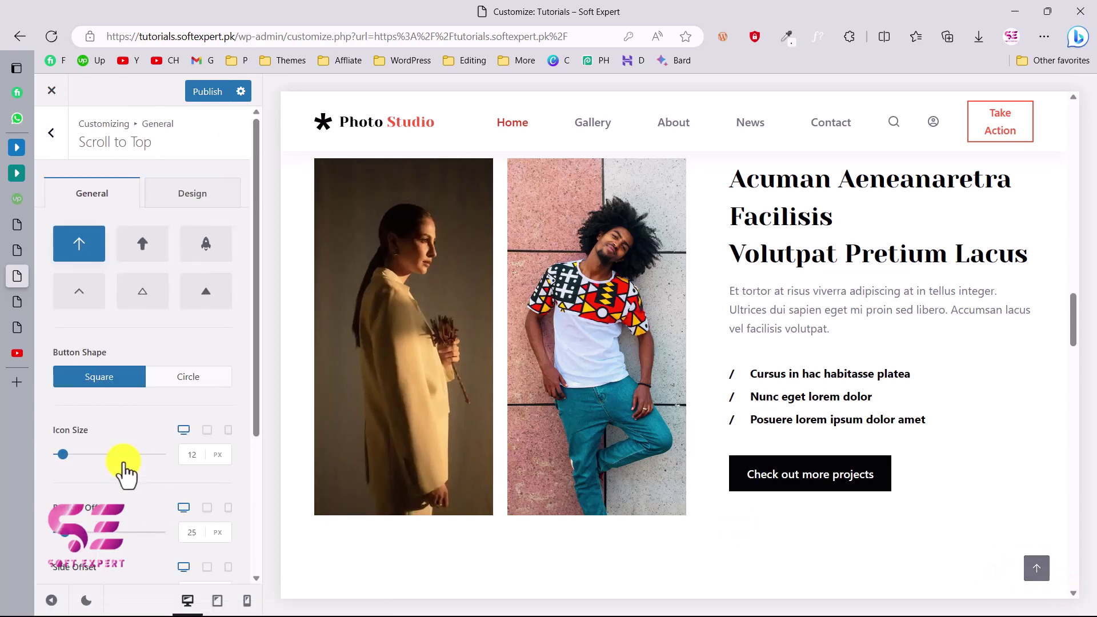
pyautogui.click(148, 251)
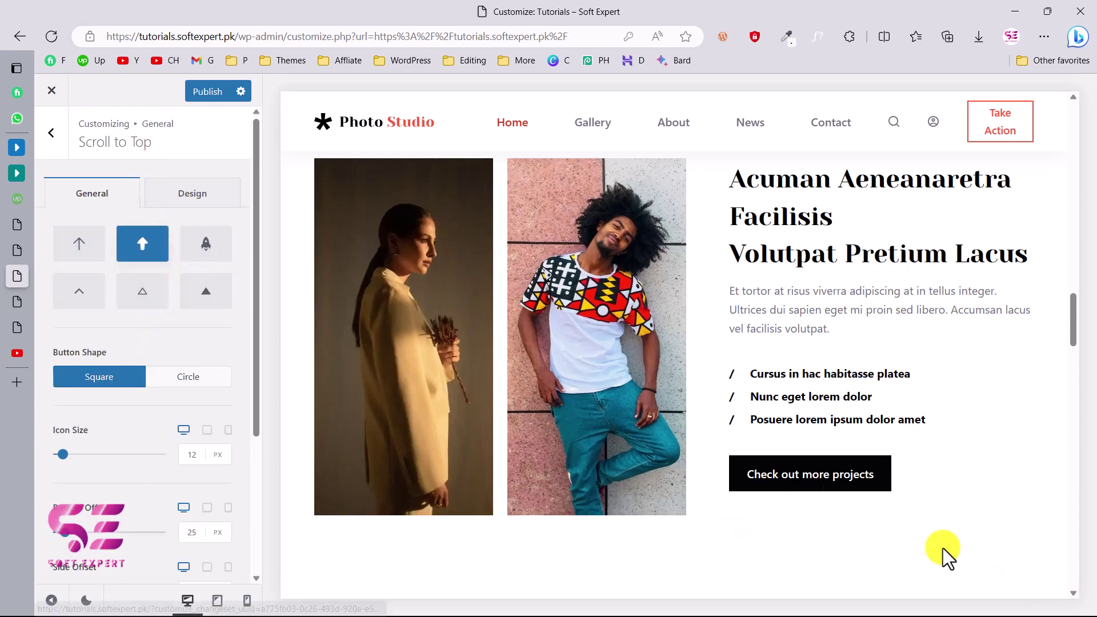
pyautogui.scroll(-6, 942, 521)
pyautogui.scroll(1, 1004, 551)
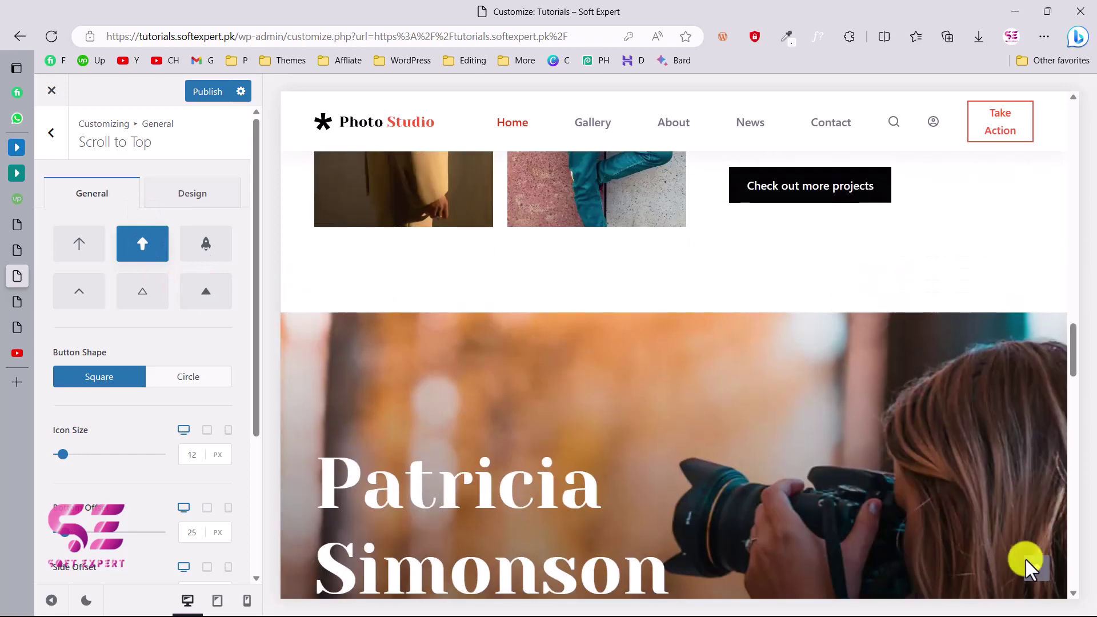
pyautogui.click(189, 378)
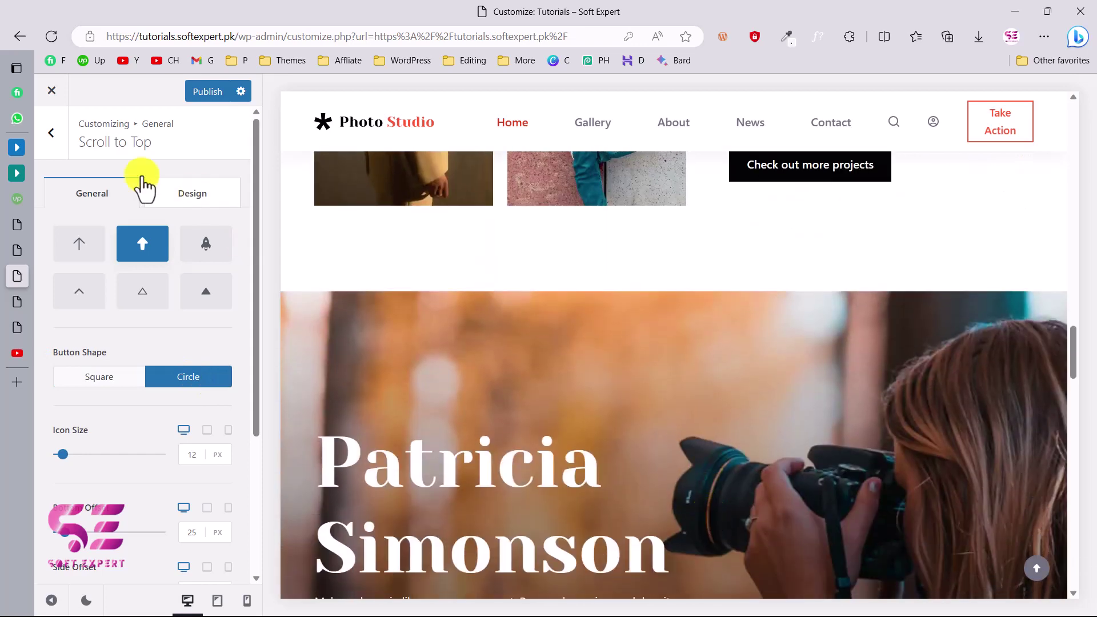
pyautogui.click(62, 140)
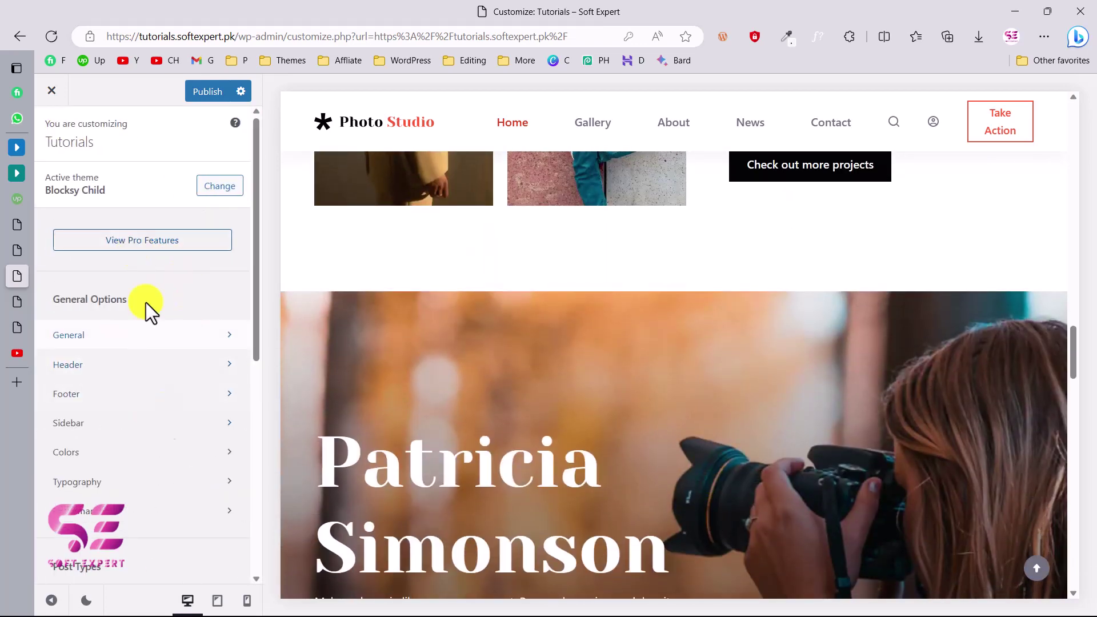
pyautogui.scroll(10, 371, 249)
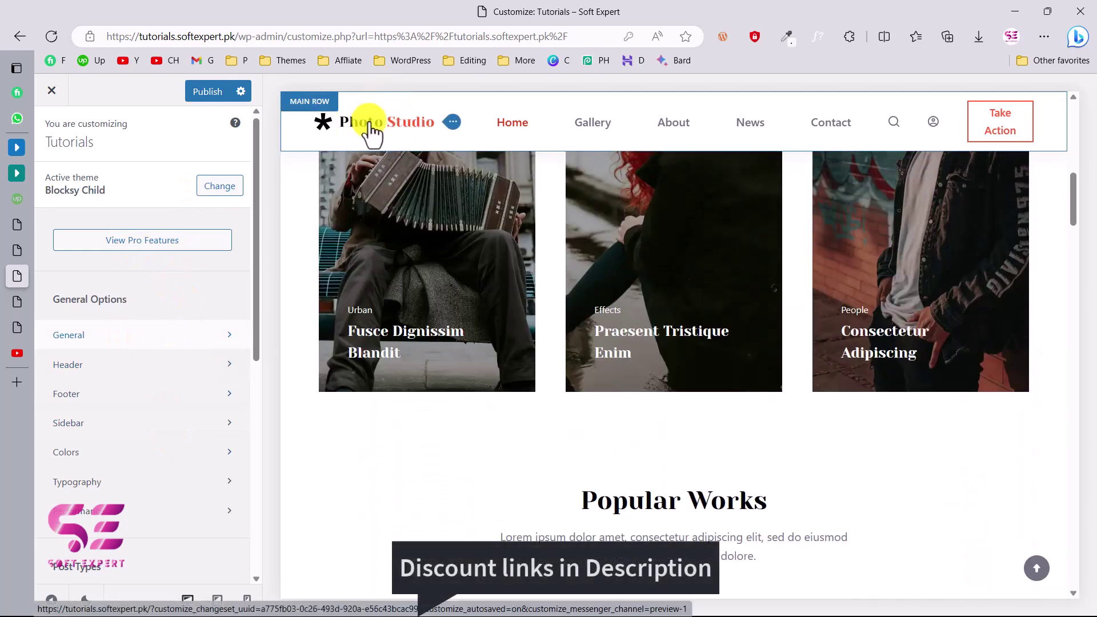
# Upload 'SoftExpert Logo dark.png' and set it as the header's transparent-state logo
pyautogui.click(454, 122)
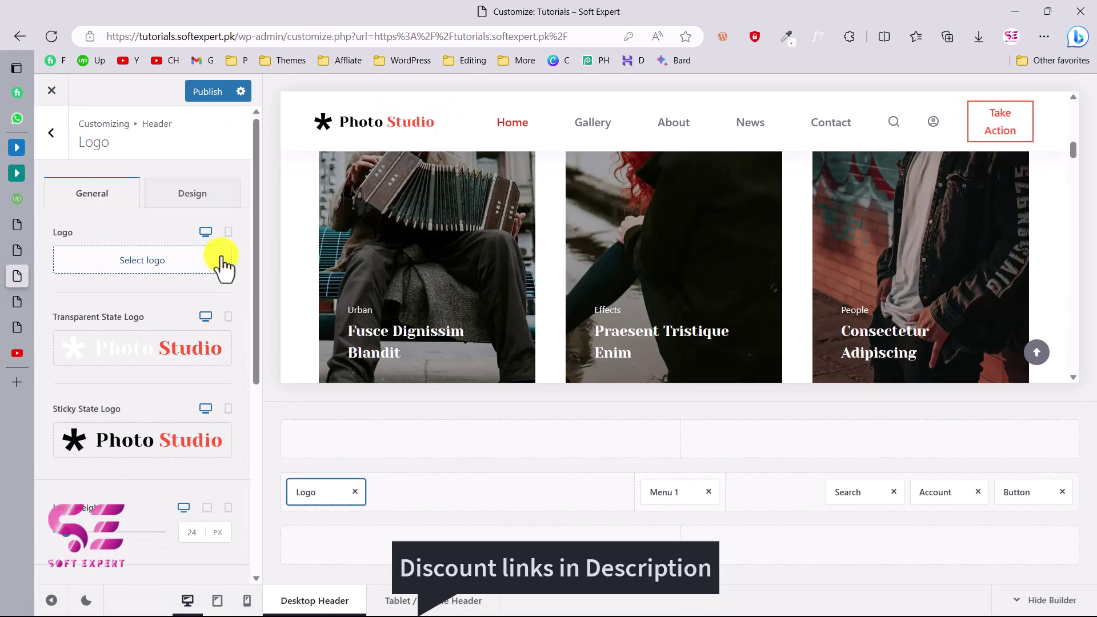
pyautogui.click(117, 351)
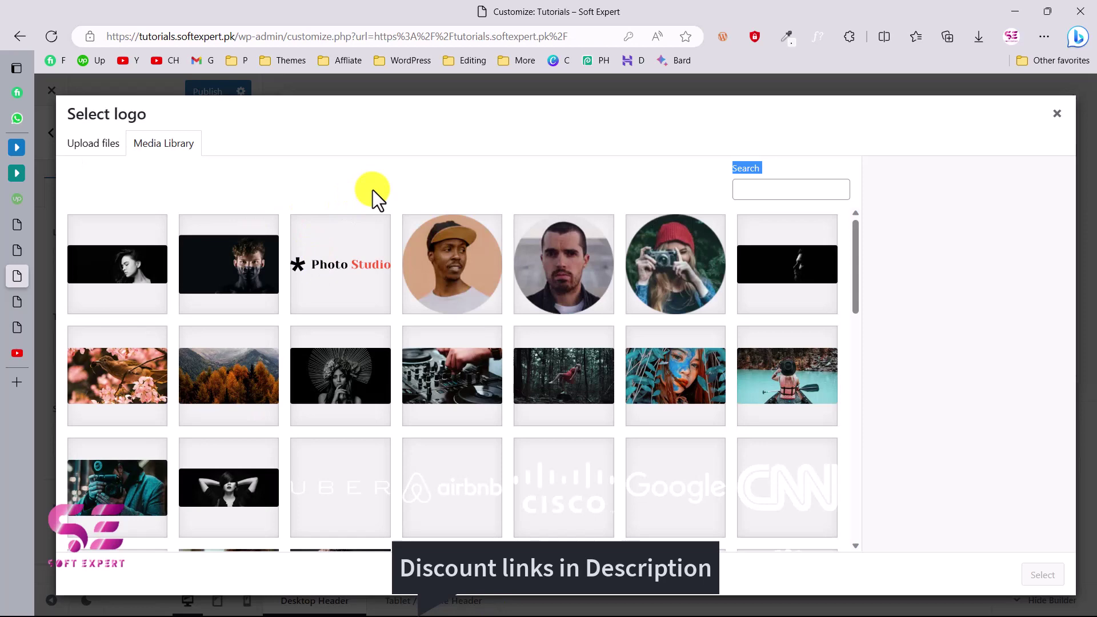
pyautogui.hotkey('alt', 'Tab')
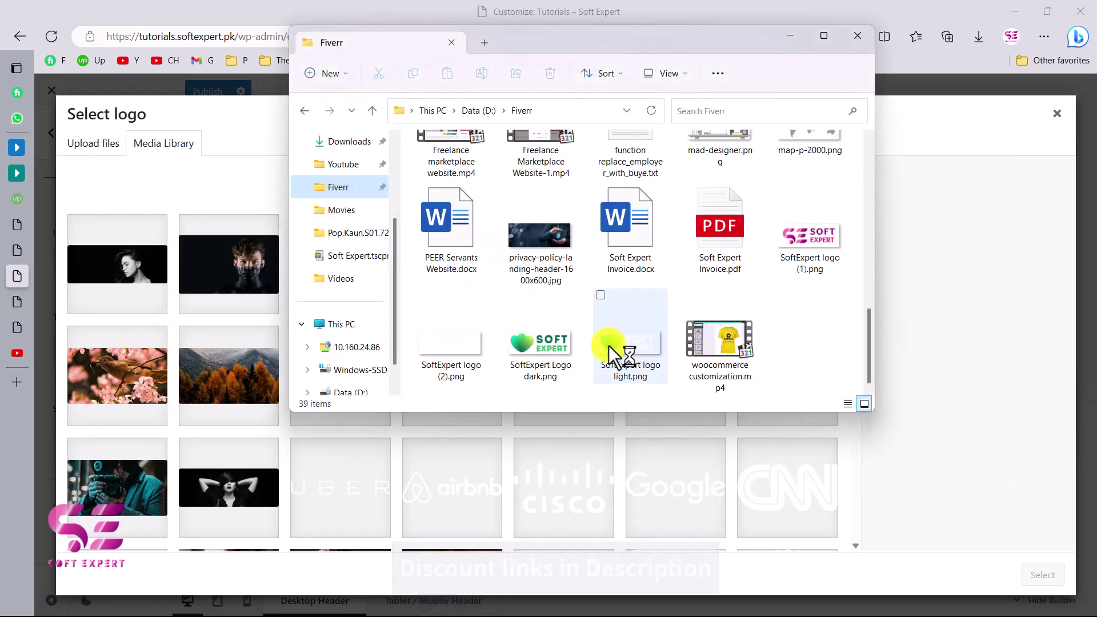
pyautogui.moveTo(554, 354); pyautogui.dragTo(279, 402)
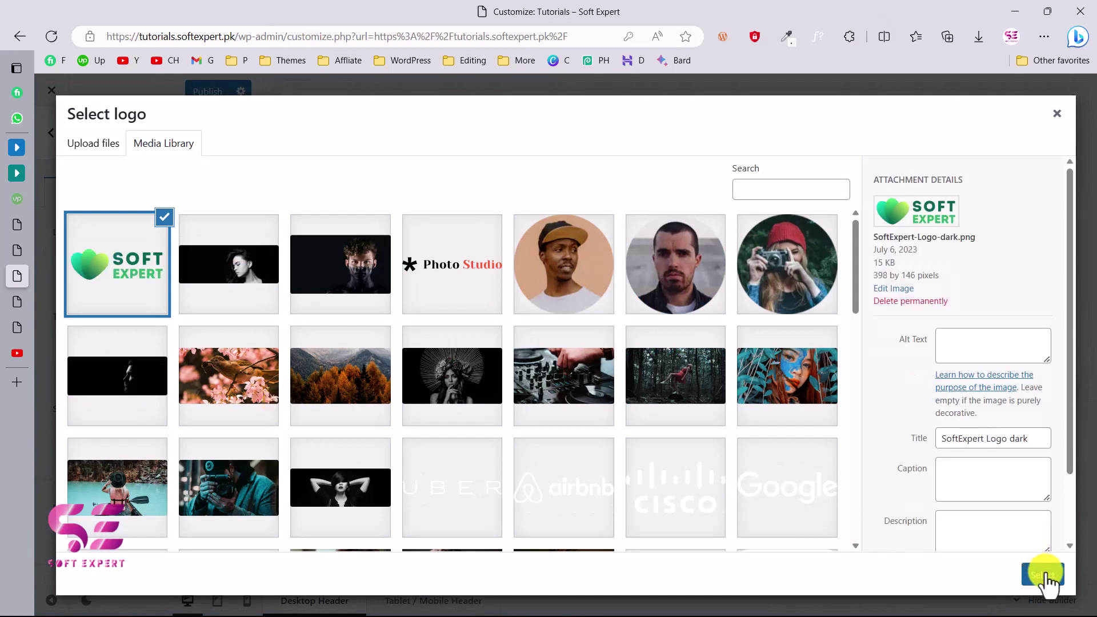
pyautogui.click(1043, 574)
# Set the Soft Expert logo as the sticky-state header logo as well
pyautogui.moveTo(165, 397)
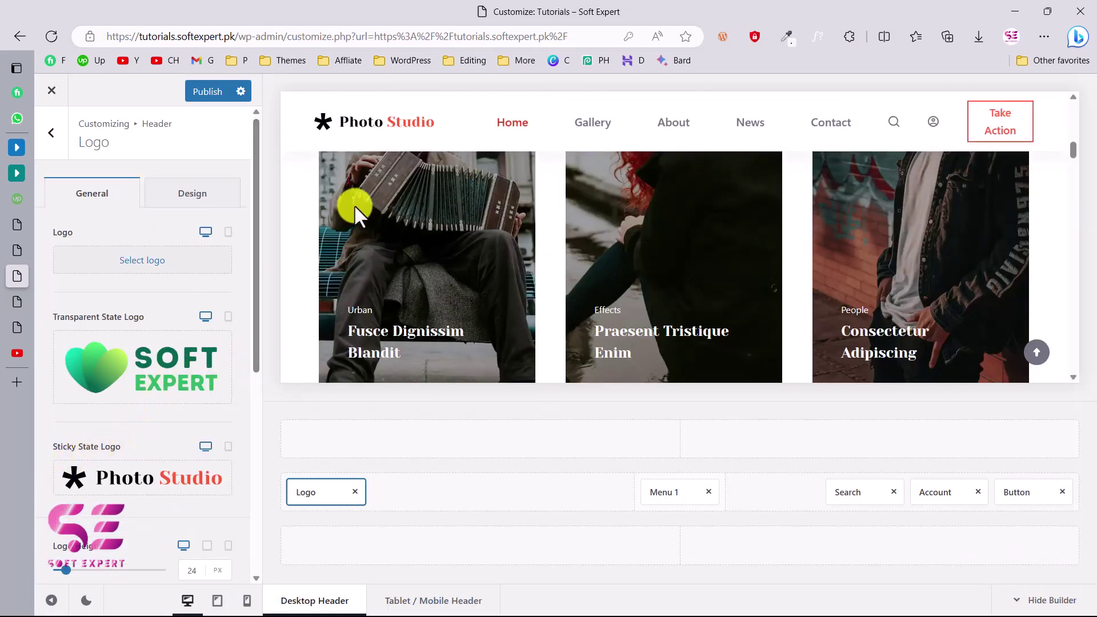
pyautogui.scroll(-2, 454, 186)
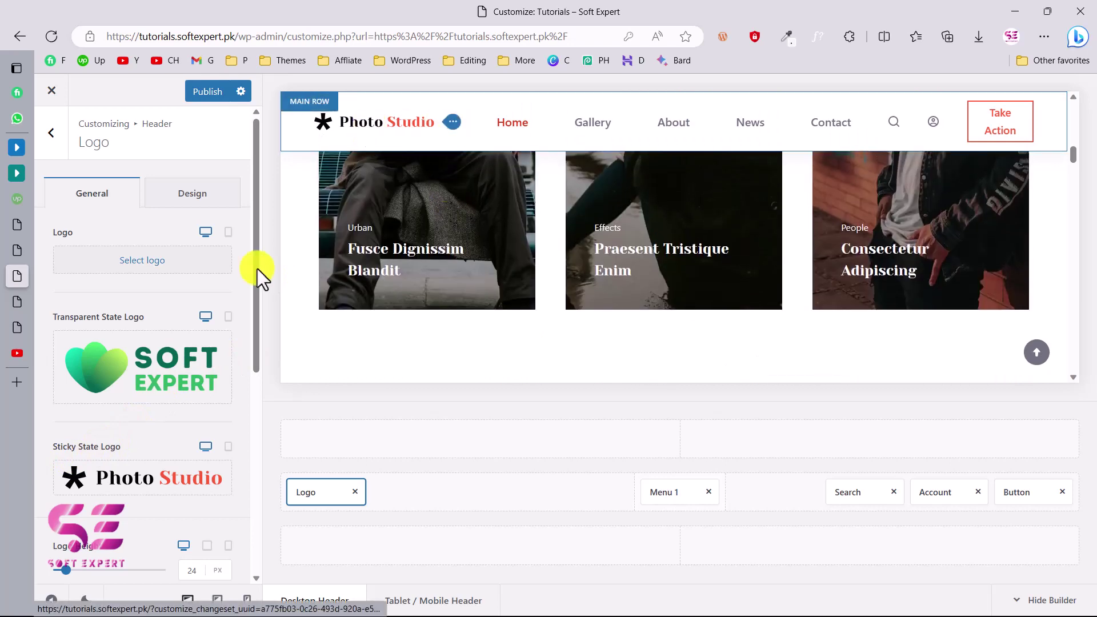
pyautogui.click(142, 480)
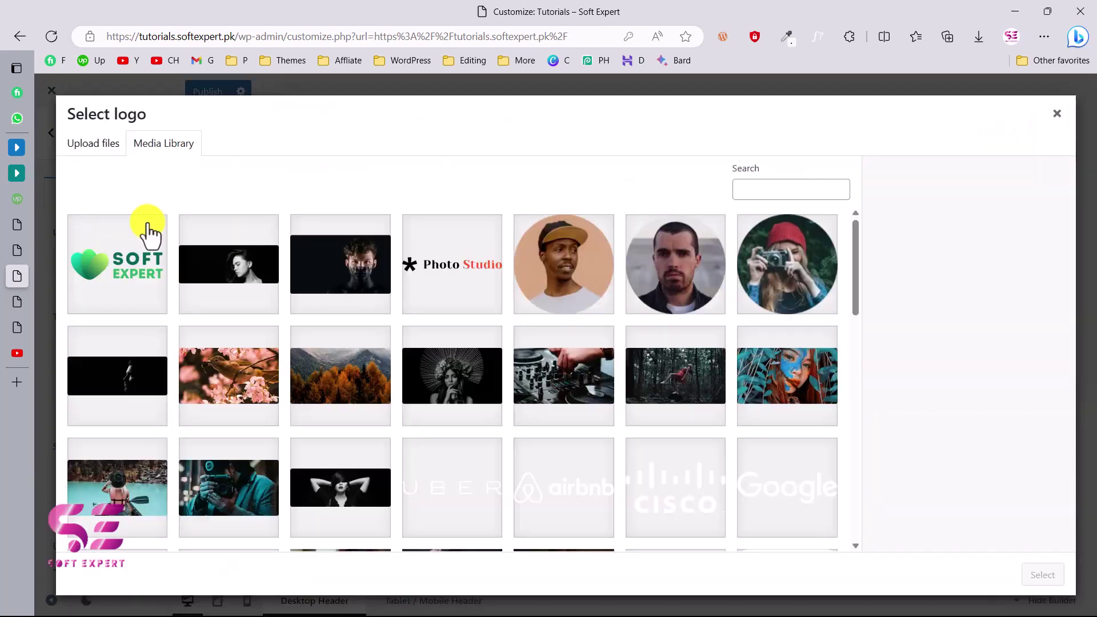
pyautogui.click(127, 246)
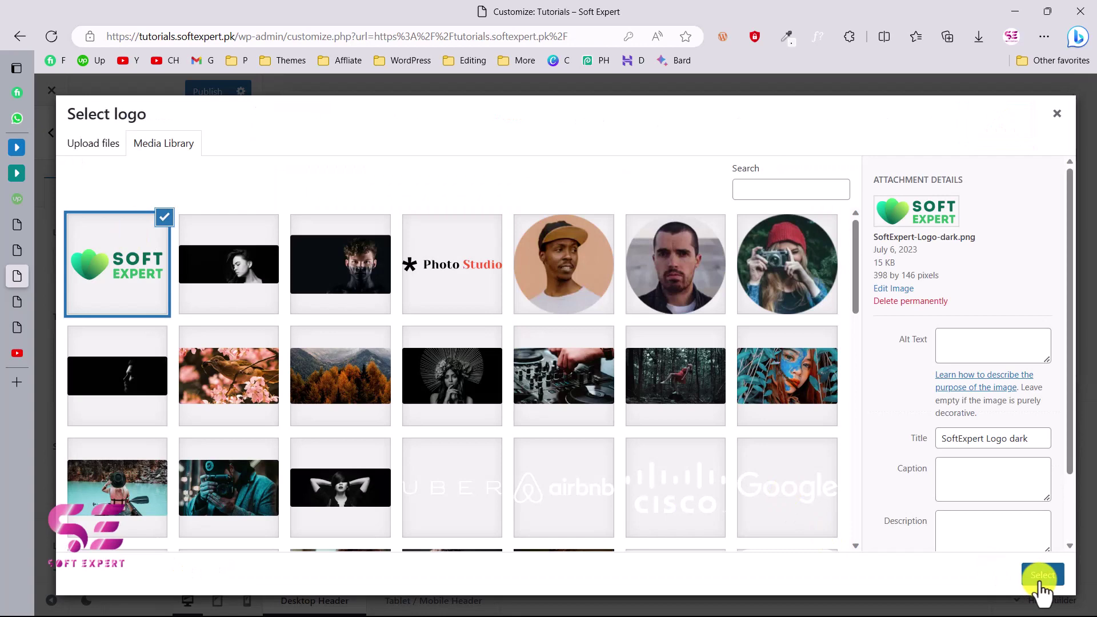
pyautogui.click(1039, 577)
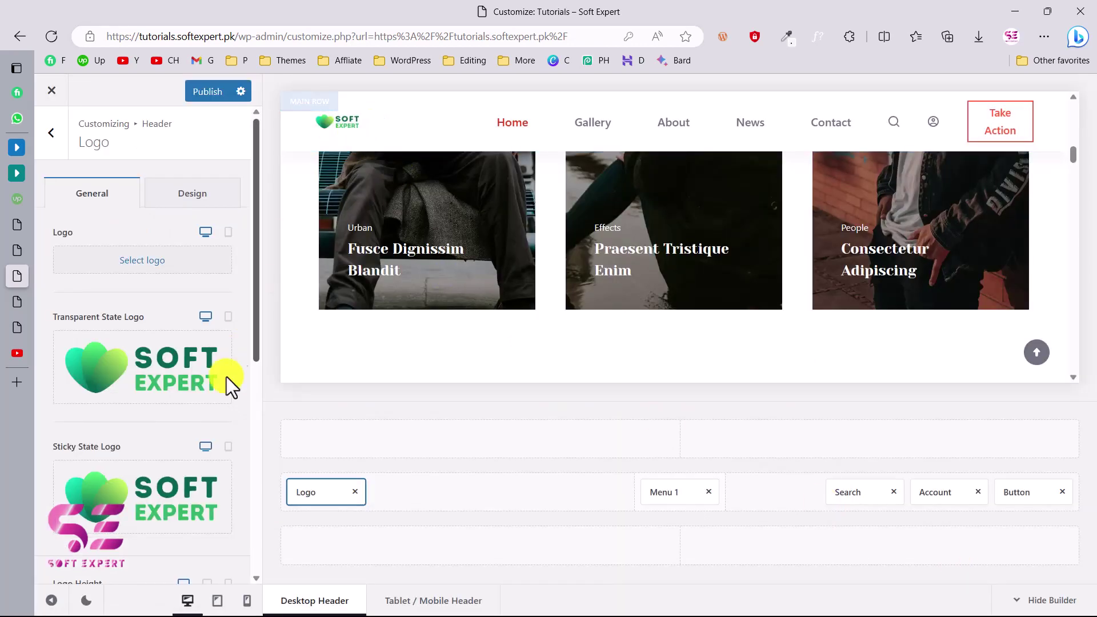
pyautogui.scroll(-3, 193, 458)
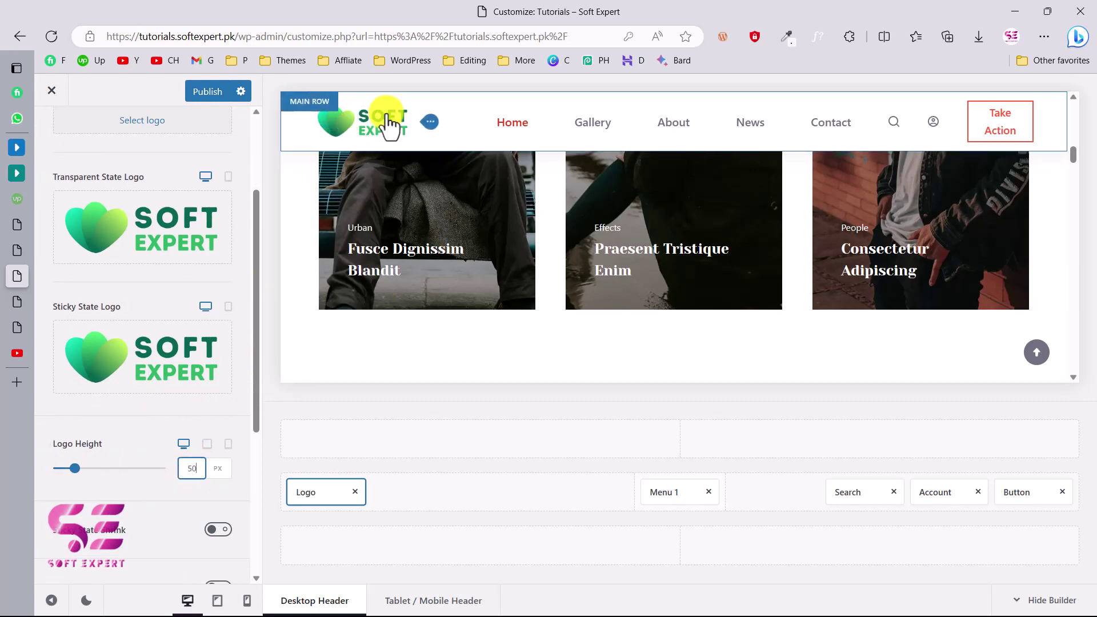
# Scroll the Customizer and preview to check the Soft Expert logo at 50 px height
pyautogui.scroll(5, 423, 239)
pyautogui.scroll(-15, 424, 239)
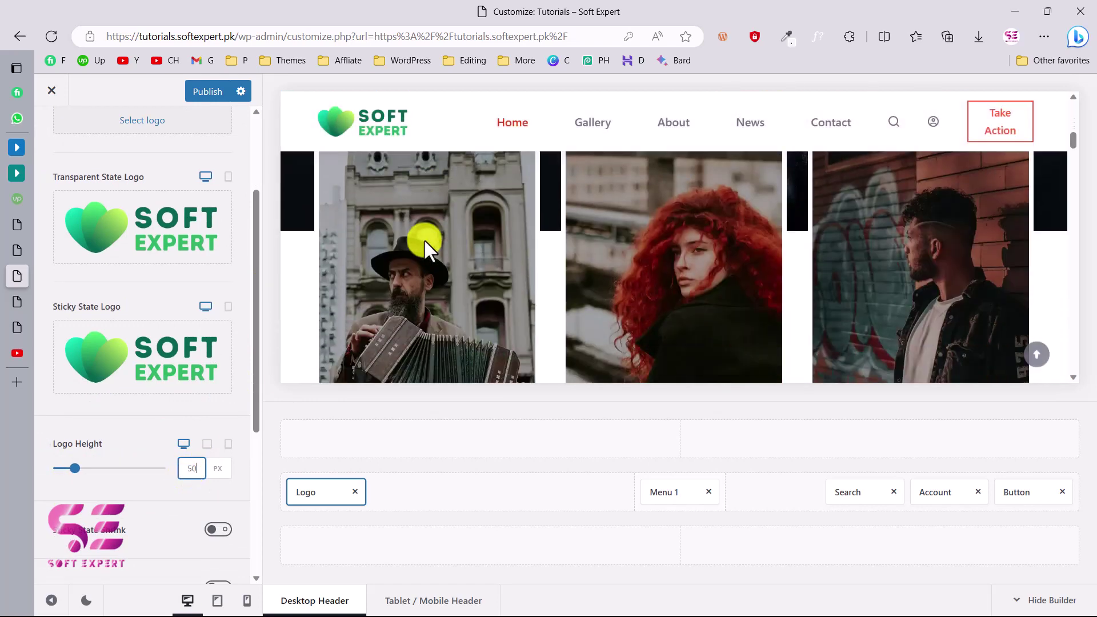
pyautogui.scroll(-5, 424, 239)
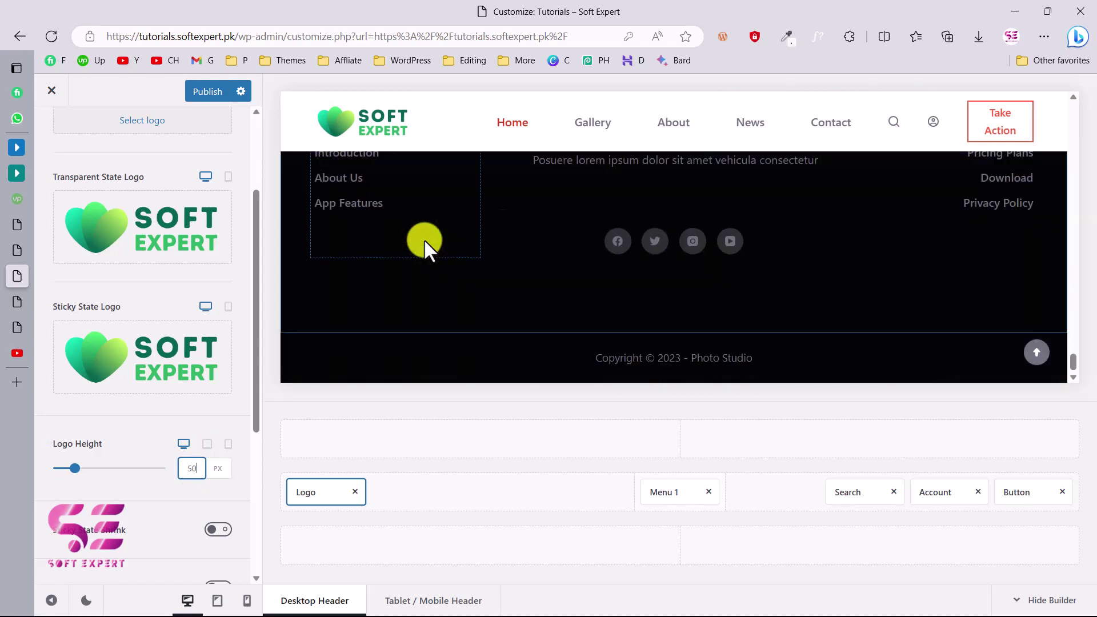
pyautogui.scroll(2, 526, 228)
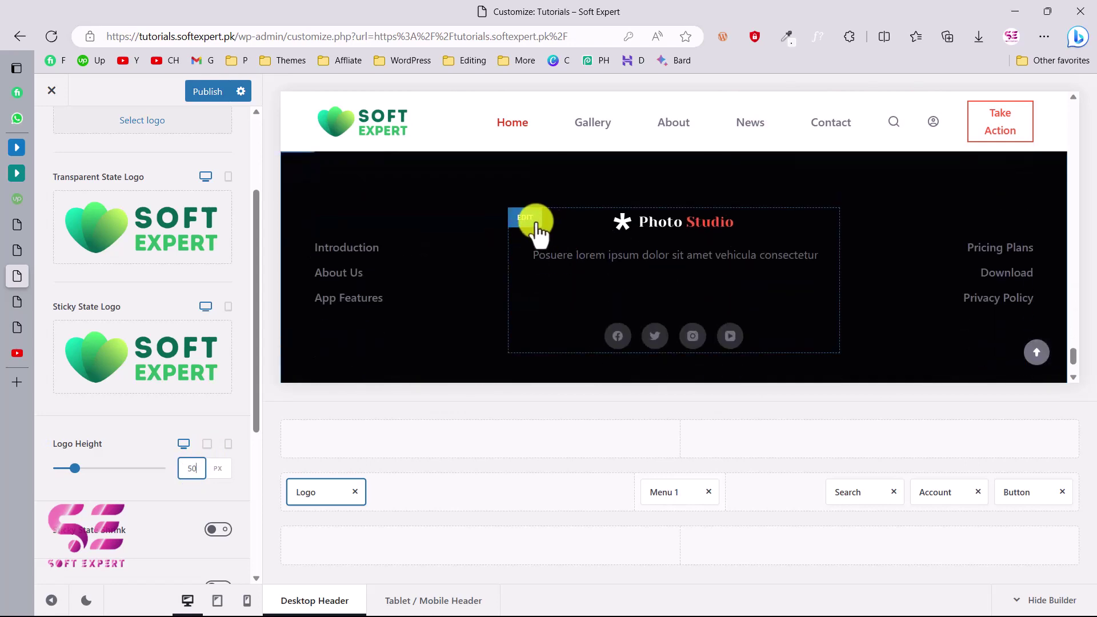
# Inspect the footer's description and first widget area, return to the footer elements, and view the live site
pyautogui.click(536, 221)
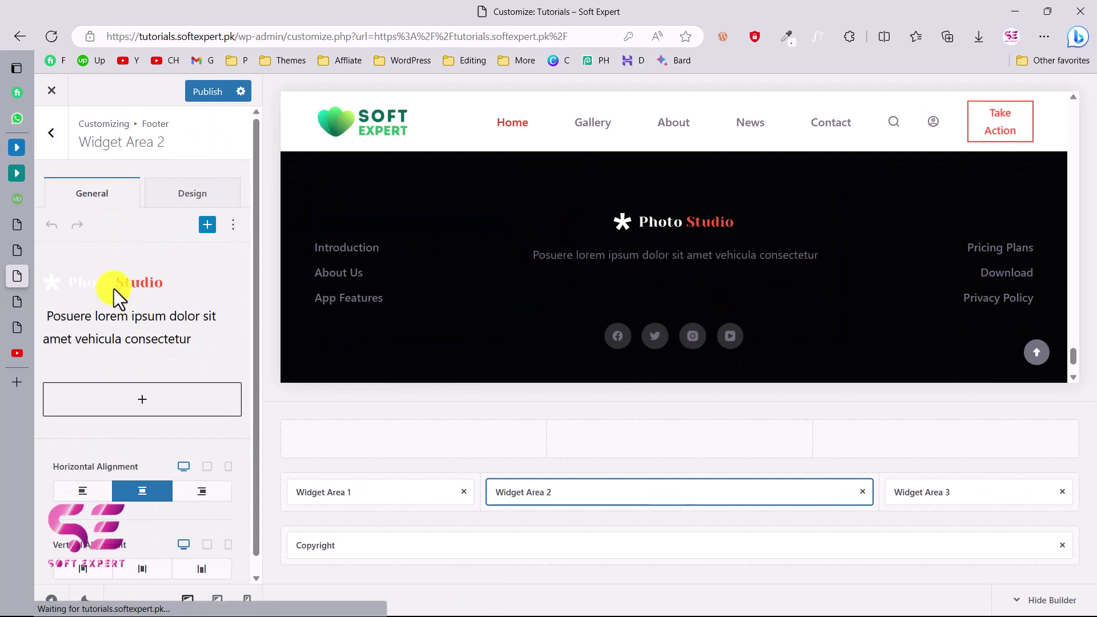
pyautogui.click(95, 339)
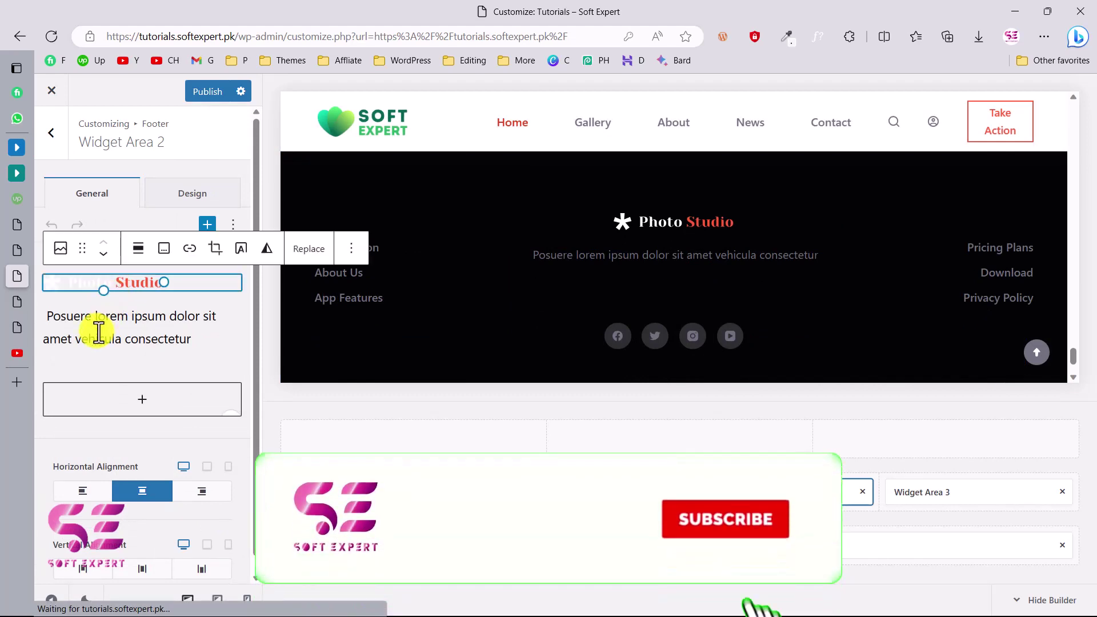
pyautogui.click(301, 265)
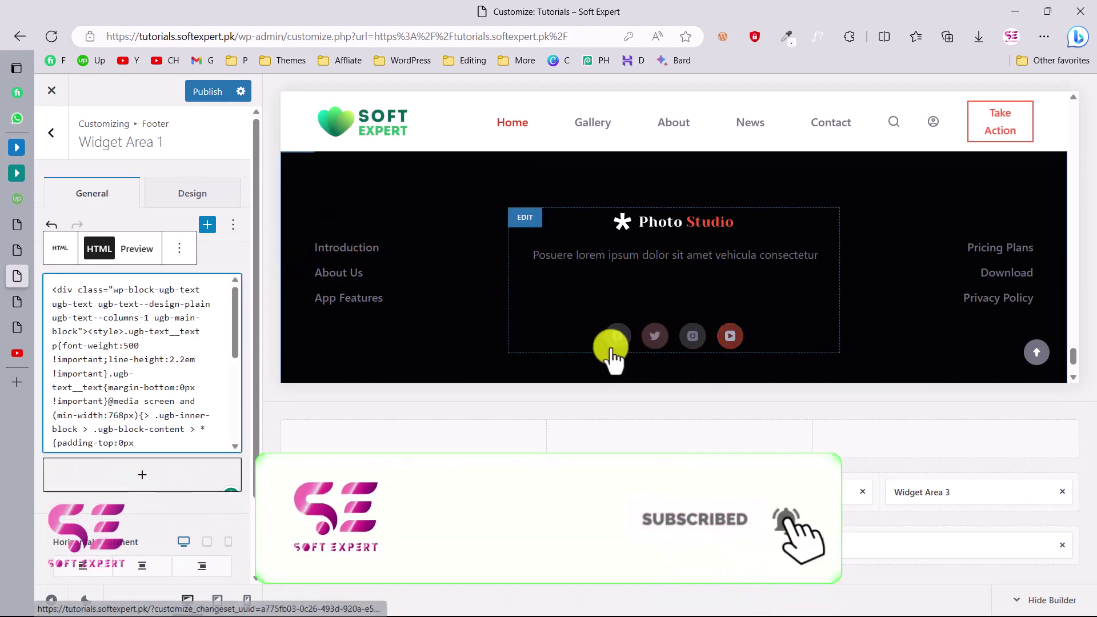
pyautogui.scroll(6, 772, 327)
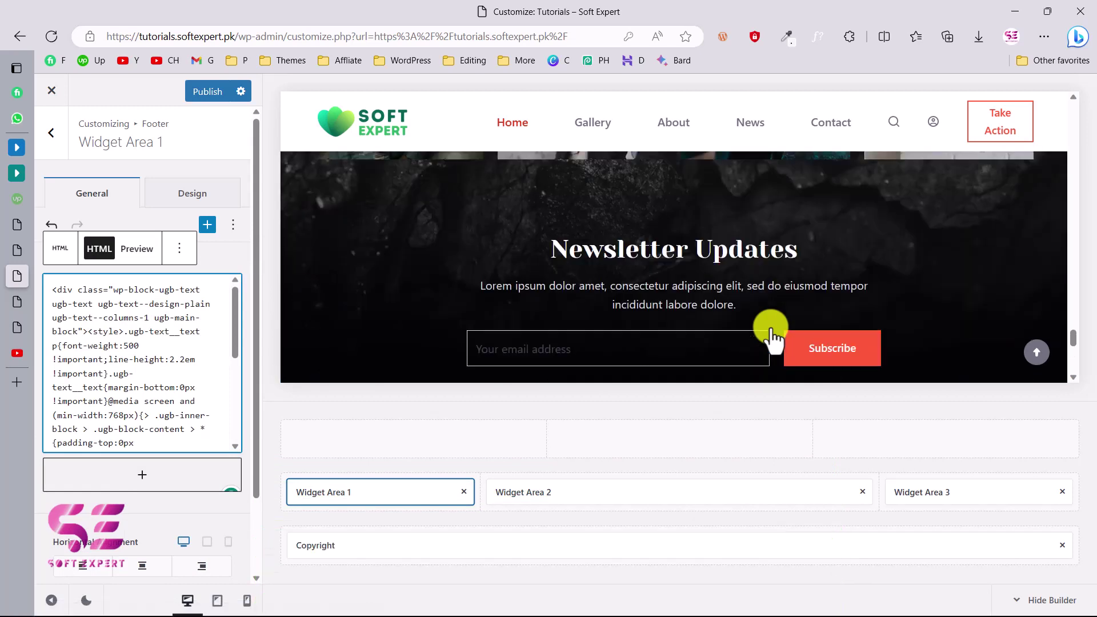
pyautogui.scroll(10, 771, 331)
pyautogui.press('Escape')
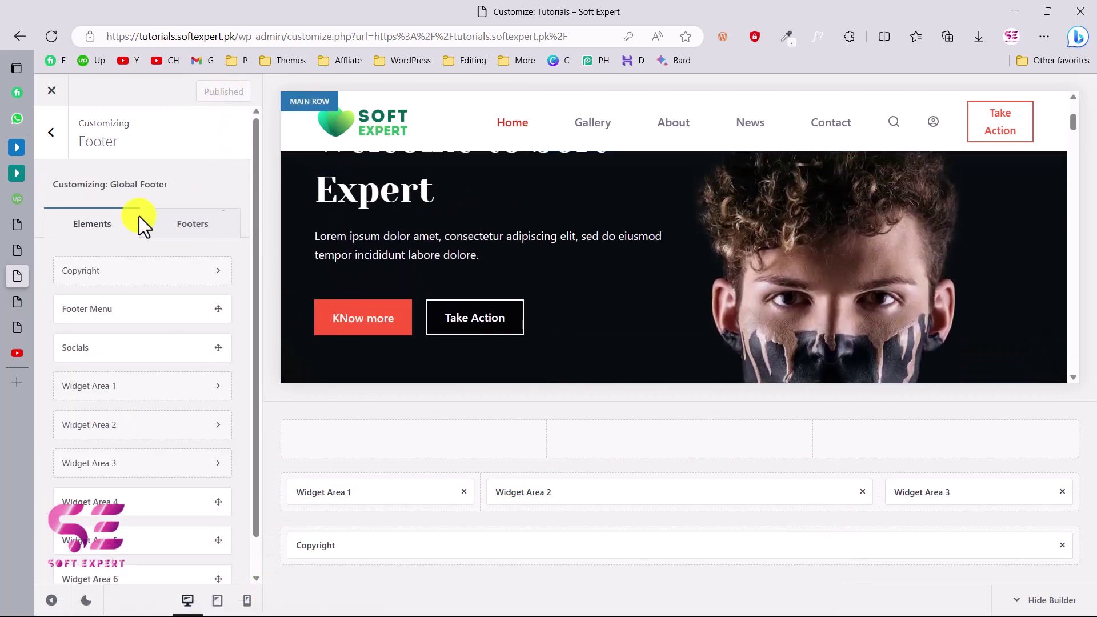
pyautogui.moveTo(68, 289)
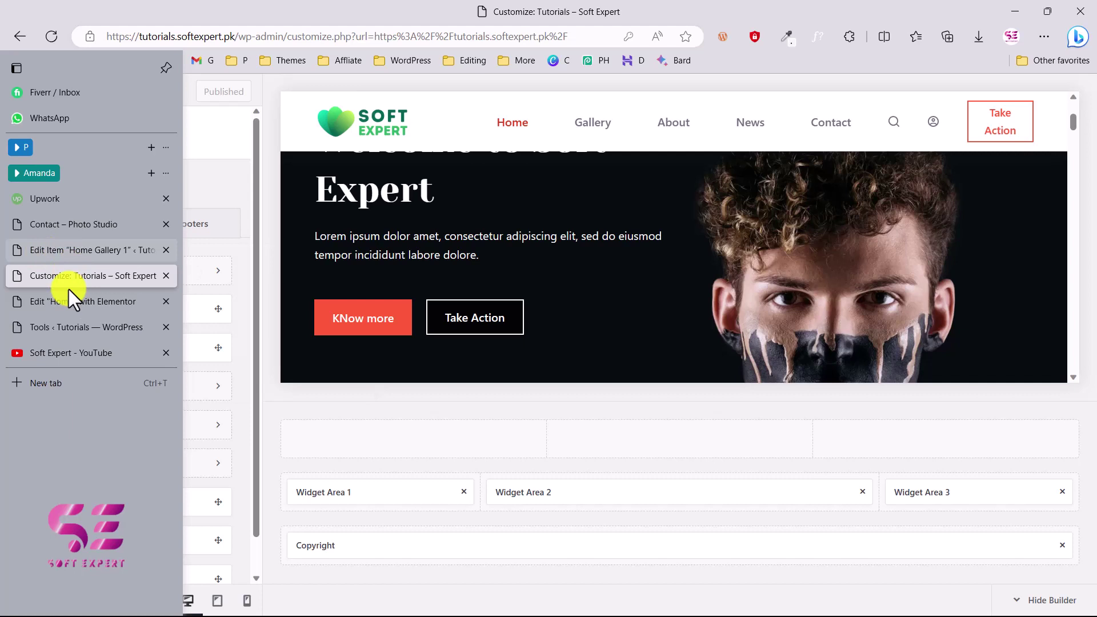
pyautogui.click(57, 321)
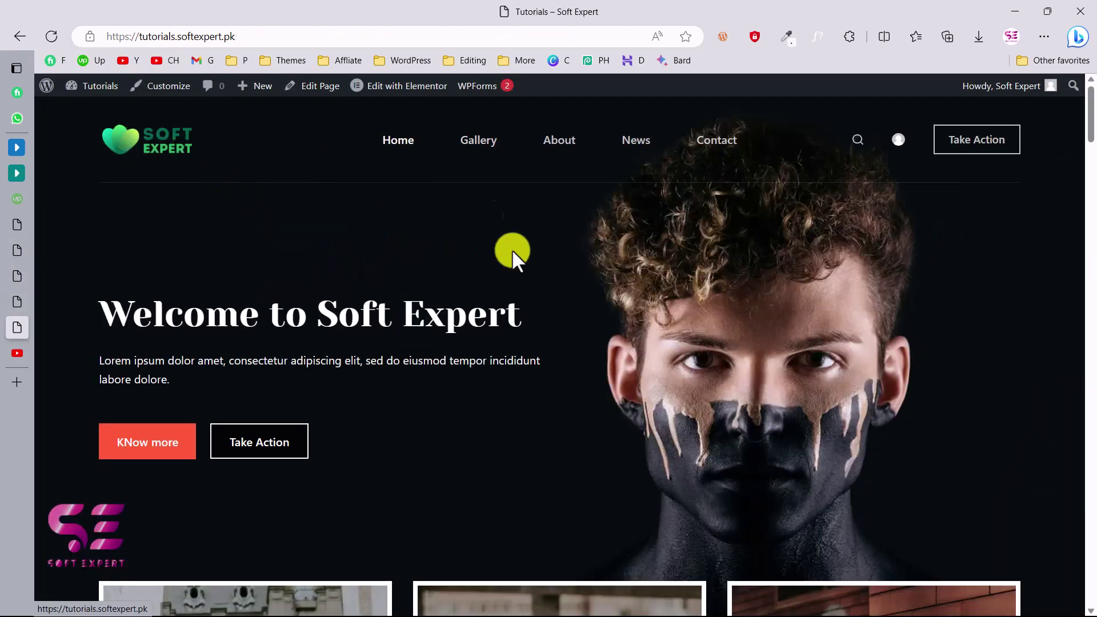
# Scroll through the live home page to review the Soft Expert logo and hero
pyautogui.scroll(-1, 517, 257)
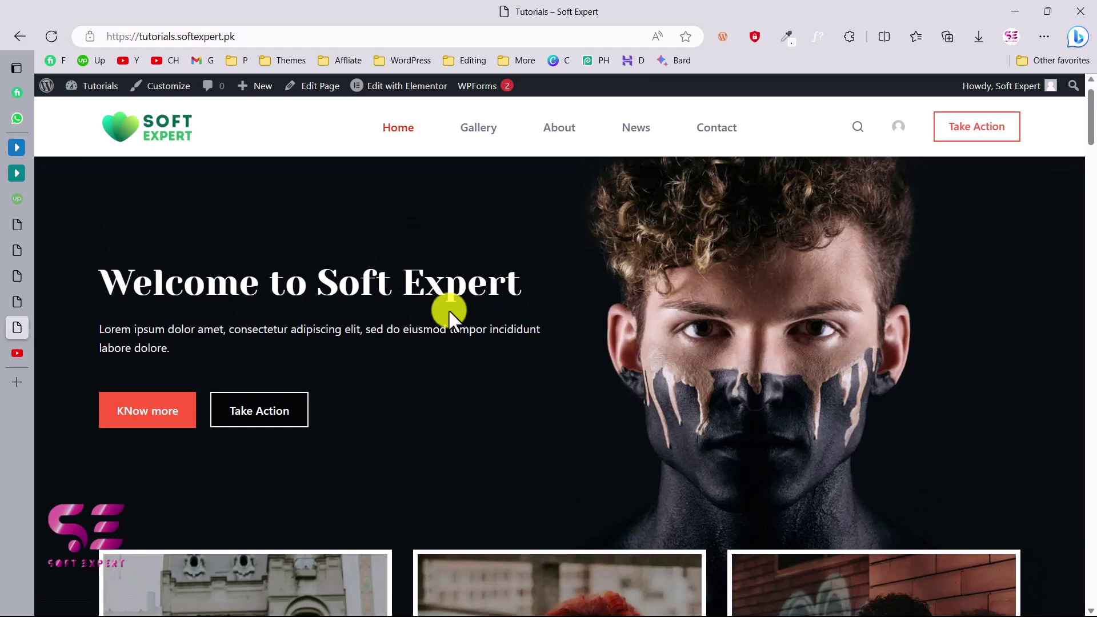
pyautogui.scroll(-3, 448, 309)
pyautogui.scroll(-8, 448, 309)
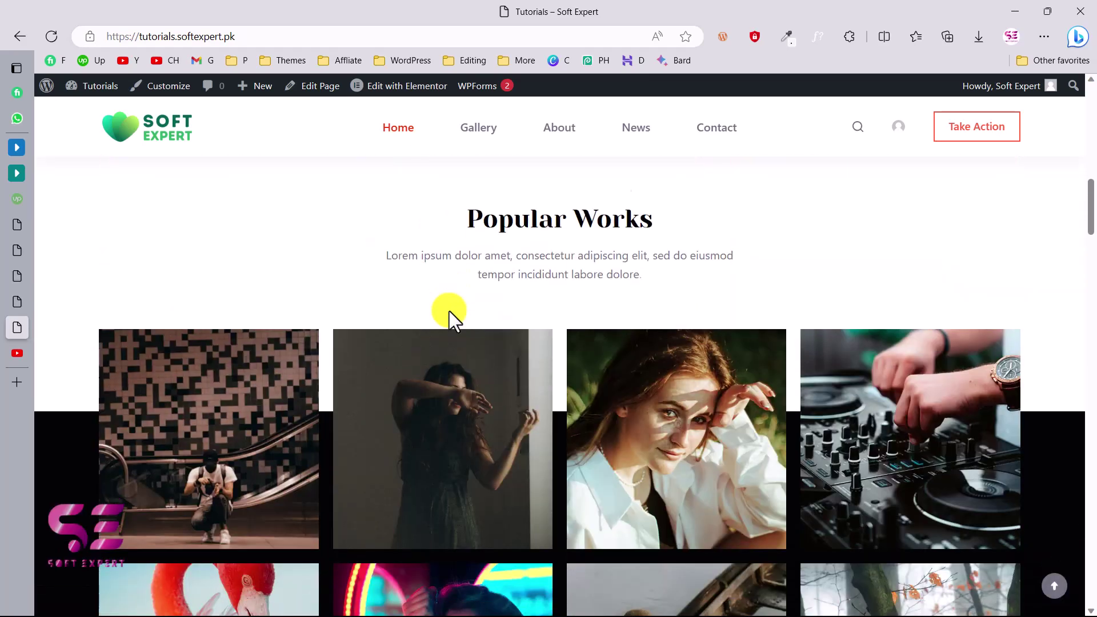
pyautogui.scroll(-10, 447, 309)
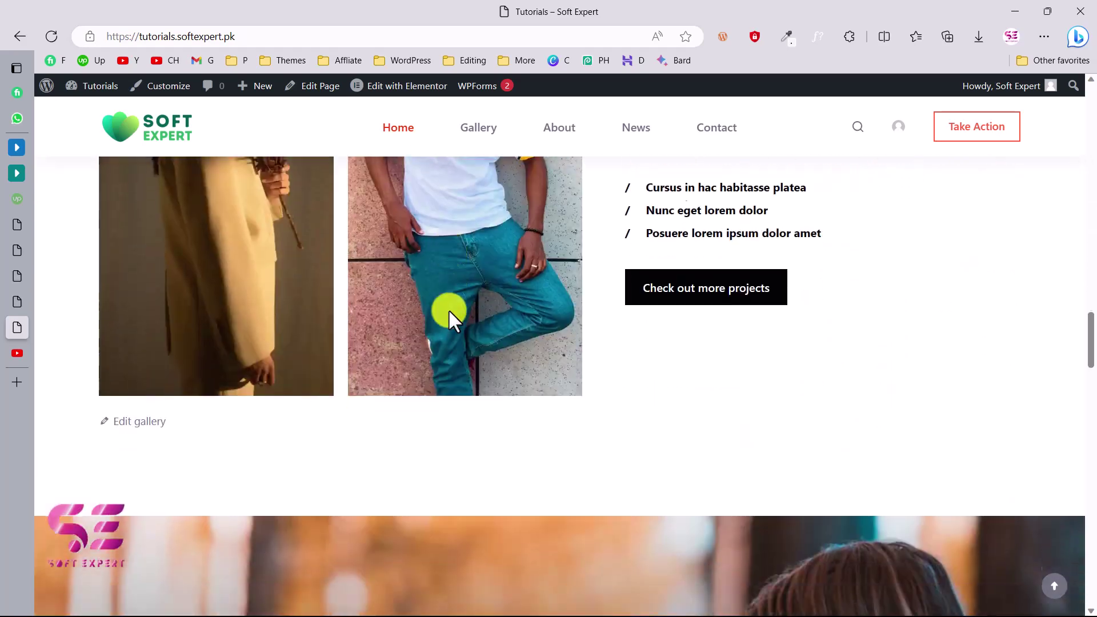
pyautogui.scroll(-12, 449, 311)
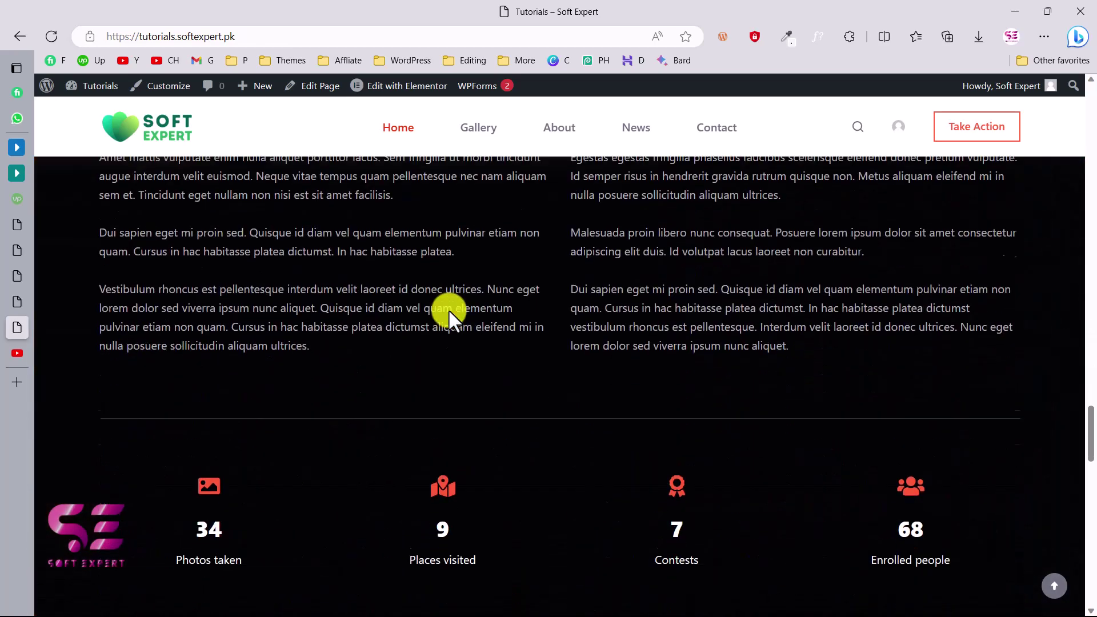
pyautogui.scroll(-12, 448, 310)
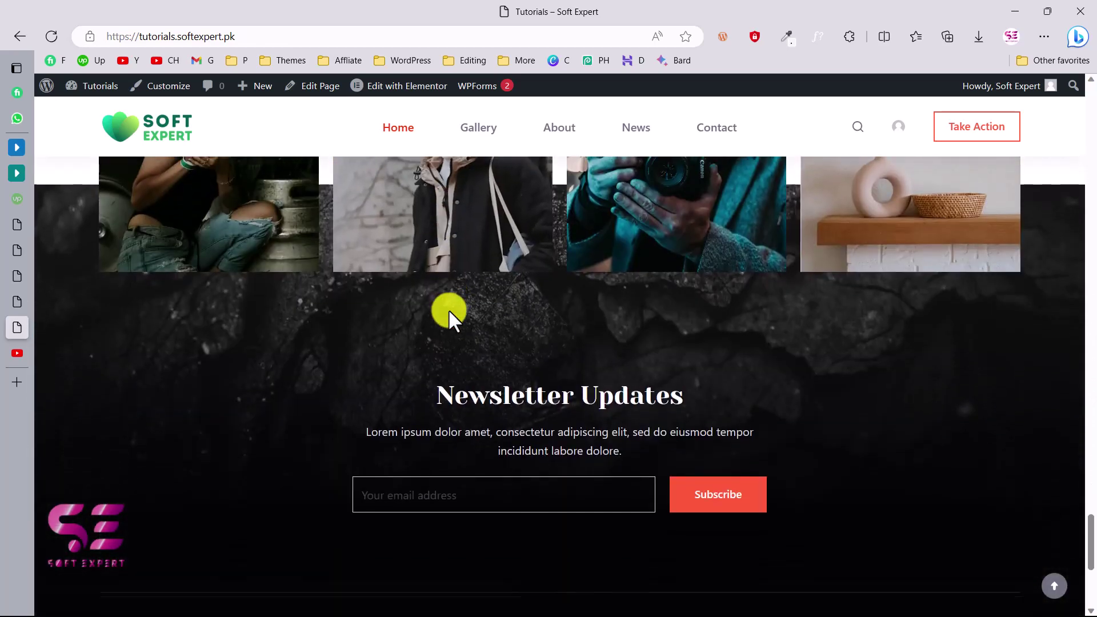
pyautogui.scroll(20, 448, 309)
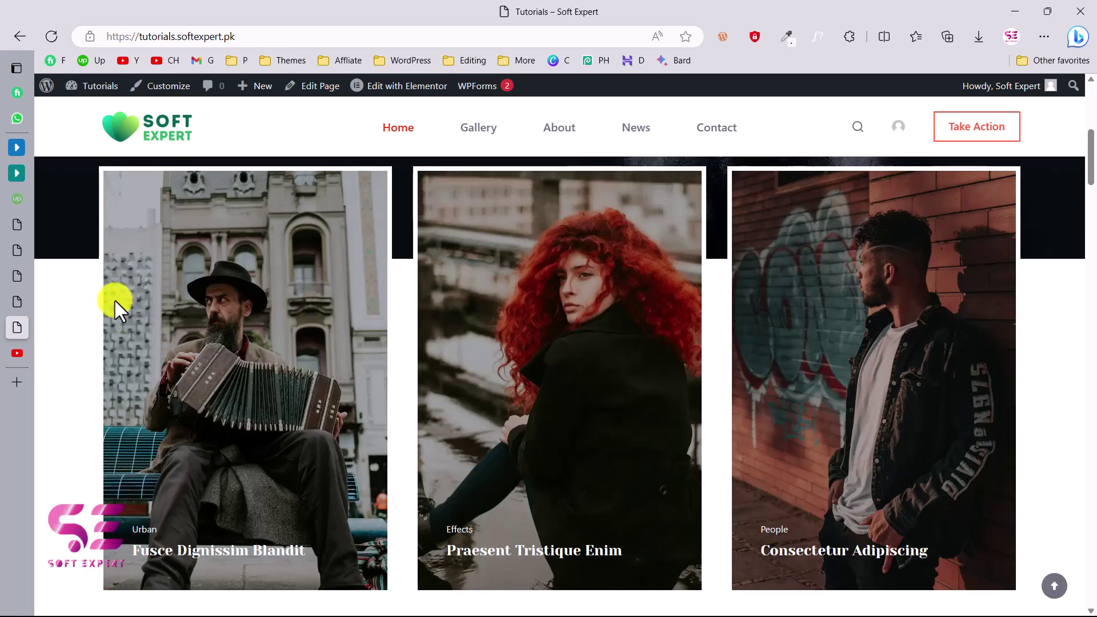
# Bring up the Soft Expert YouTube channel and scroll up to its channel header
pyautogui.click(16, 353)
pyautogui.scroll(8, 355, 377)
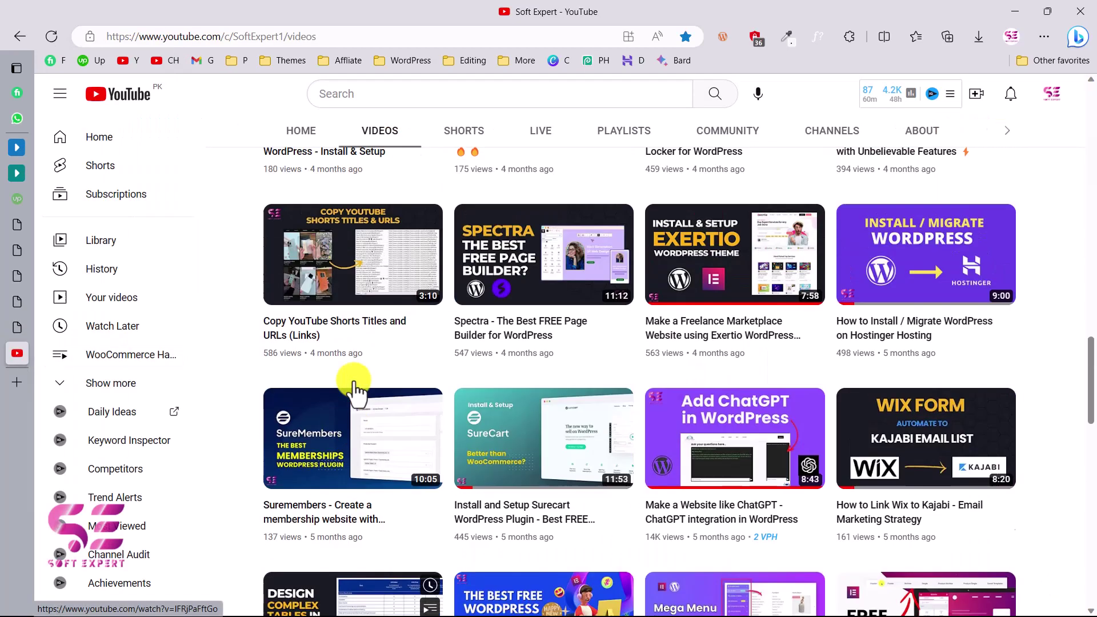
pyautogui.scroll(14, 354, 389)
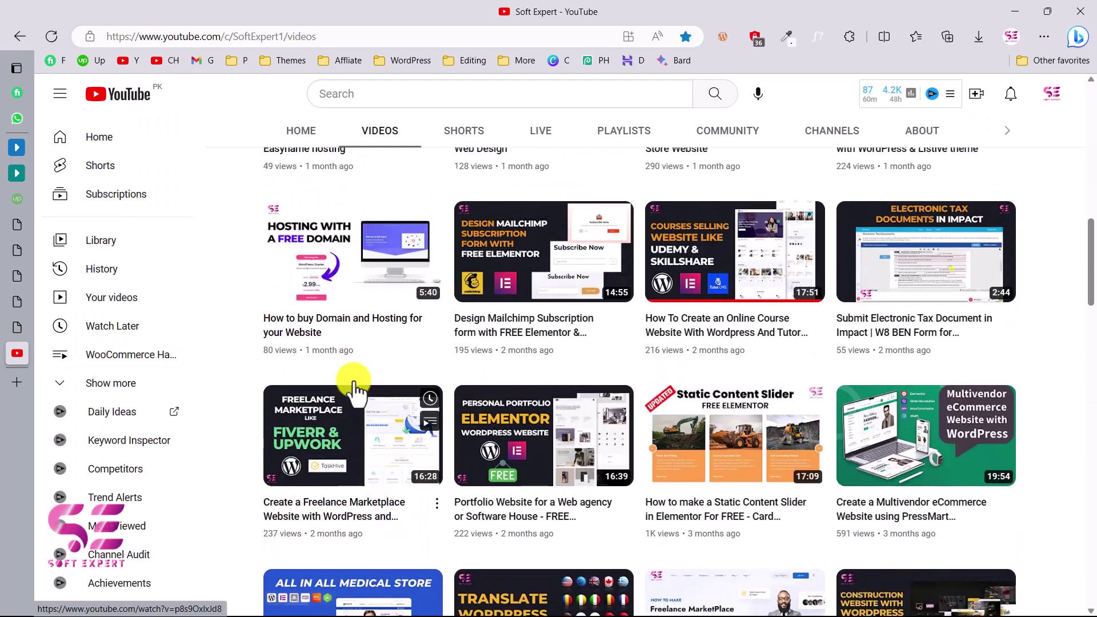
pyautogui.scroll(10, 355, 388)
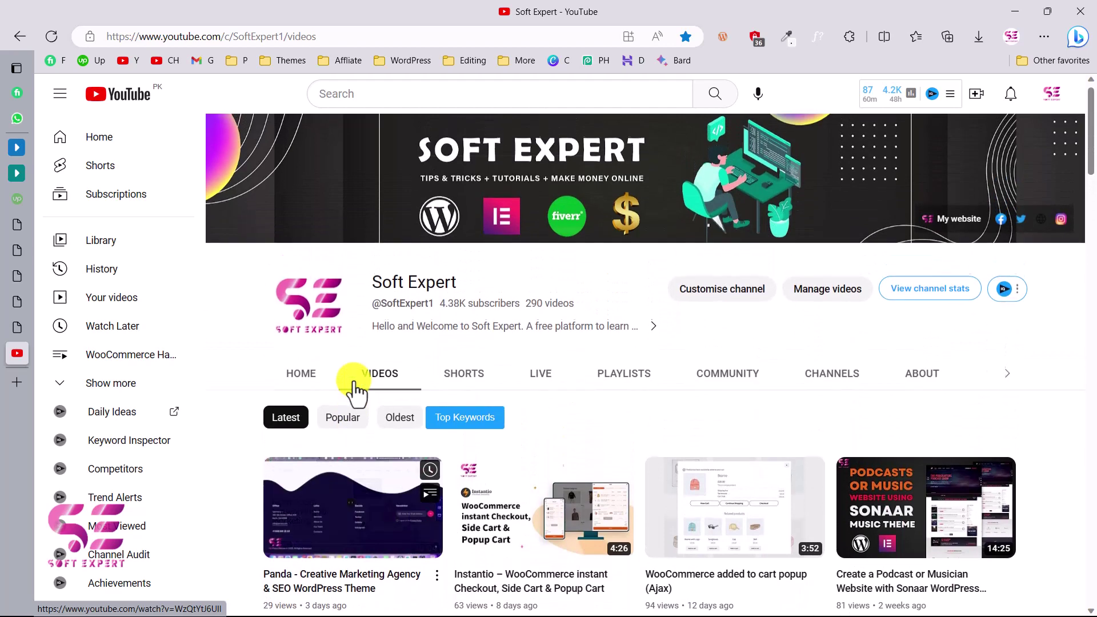